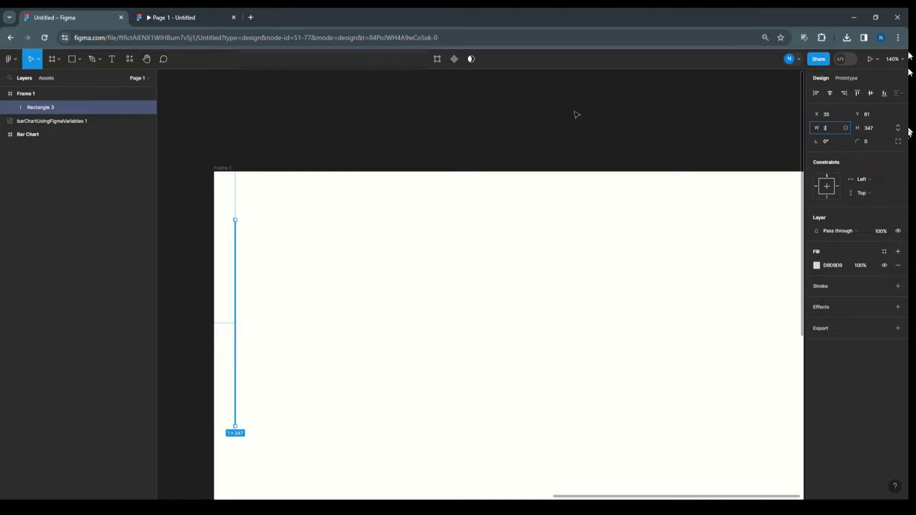
Step: Resize Frame 1 to about 507 wide by 463 high
click(224, 170)
scroll(282, 231, down, 5)
drag(488, 245, 374, 246)
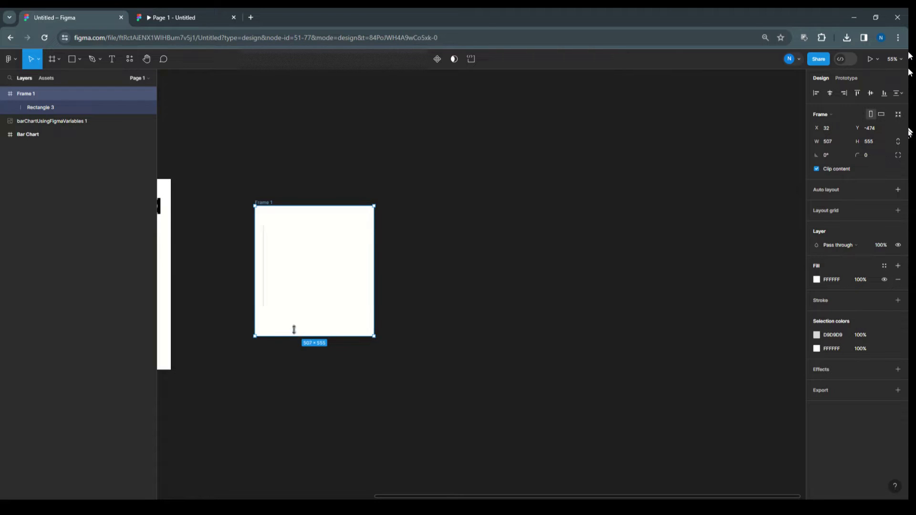
drag(294, 329, 295, 313)
scroll(243, 237, up, 5)
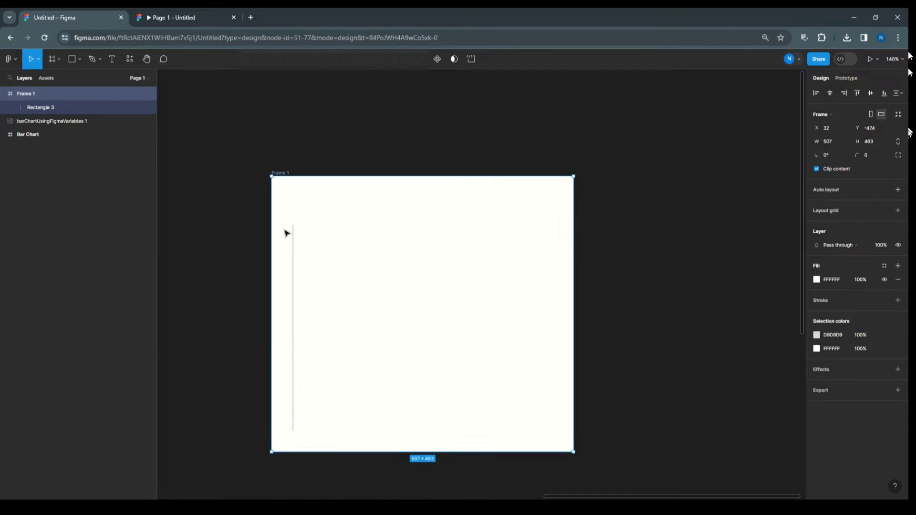
Step: Shorten the vertical line to about 161 high and set its width to 2
click(295, 240)
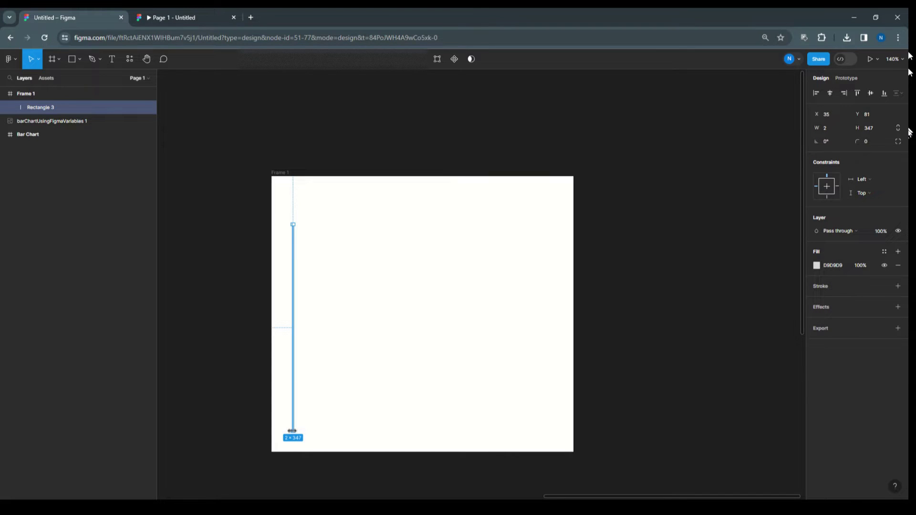
scroll(295, 466, up, 4)
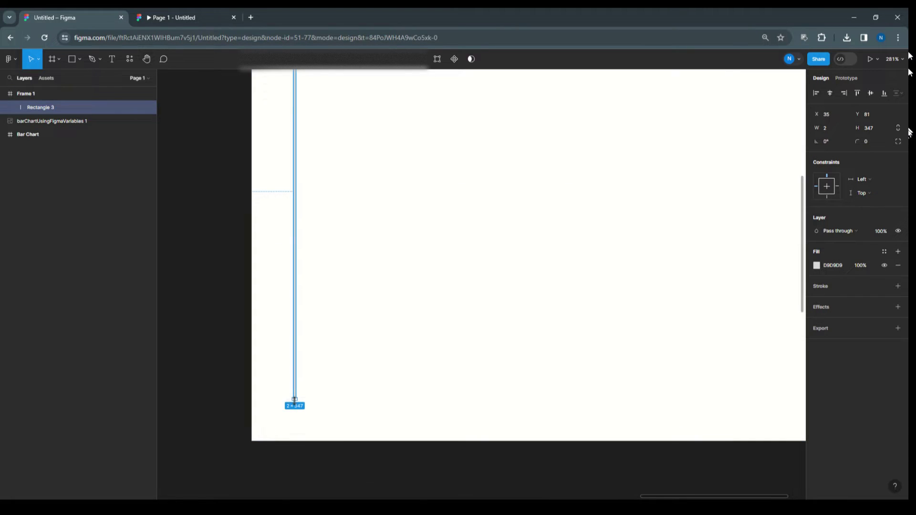
drag(294, 400, 305, 176)
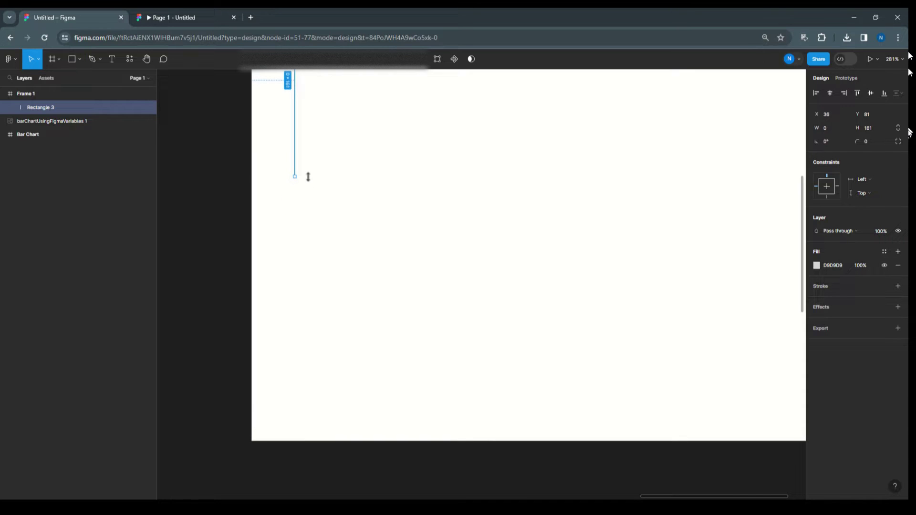
scroll(389, 263, up, 4)
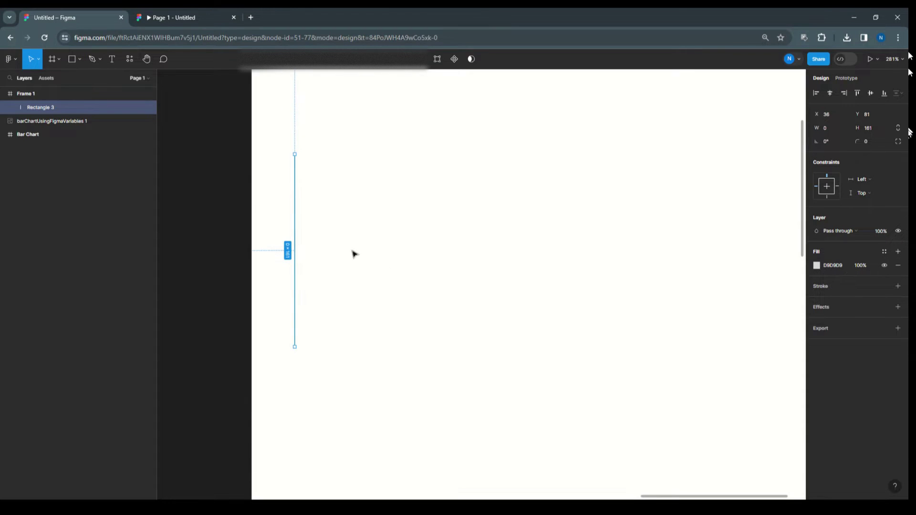
text(1)
click(485, 252)
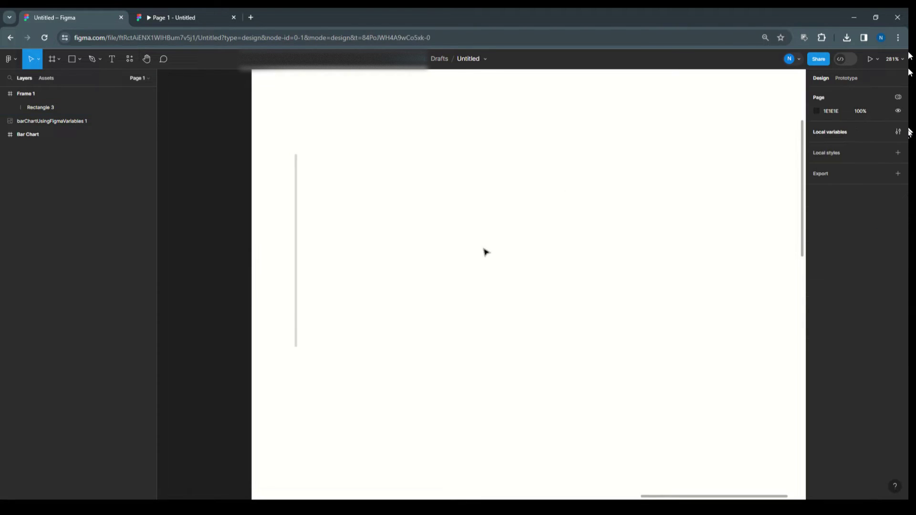
Step: Reduce Frame 1's height to about 265 and move the vertical line to about X 30, Y 35 inside it
scroll(406, 252, down, 5)
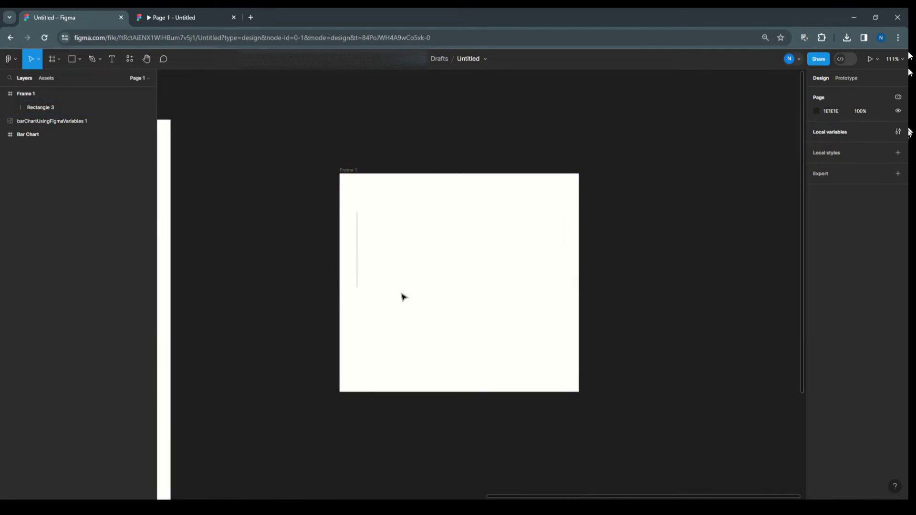
click(354, 176)
drag(461, 390, 461, 300)
key(shift+2)
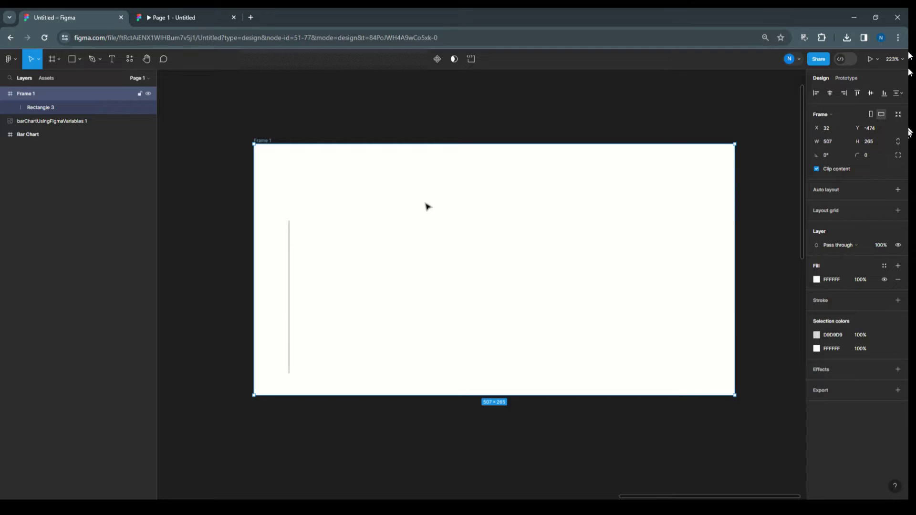
drag(290, 239, 281, 202)
click(36, 107)
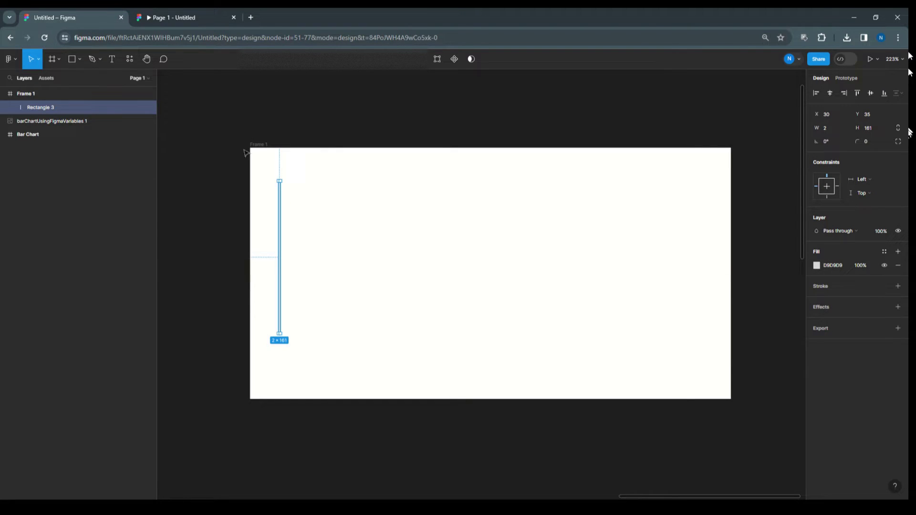
Step: Draw a thin horizontal rectangle of about 356 × 2 near the lower end of the vertical line
click(79, 59)
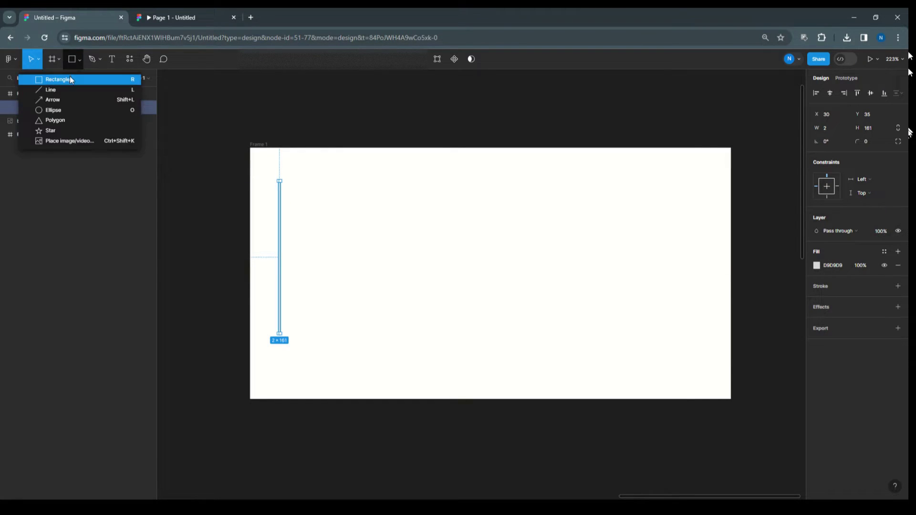
click(70, 76)
drag(287, 329, 624, 330)
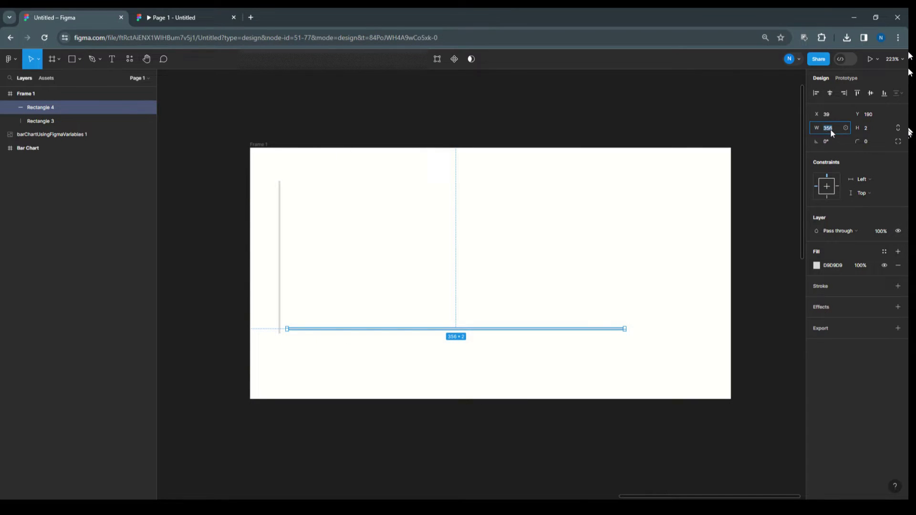
click(309, 337)
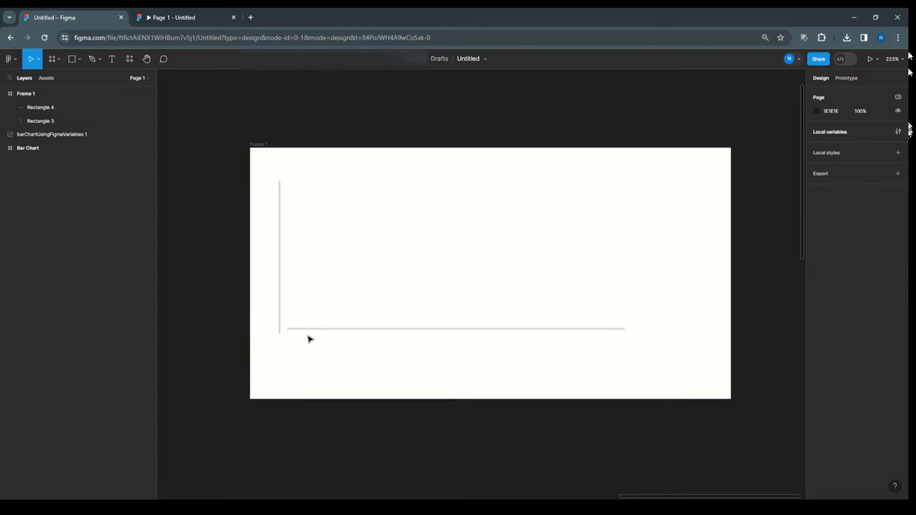
Step: Move the horizontal line so it joins the vertical line's lower end as a clean chart-axis corner
drag(313, 330, 308, 339)
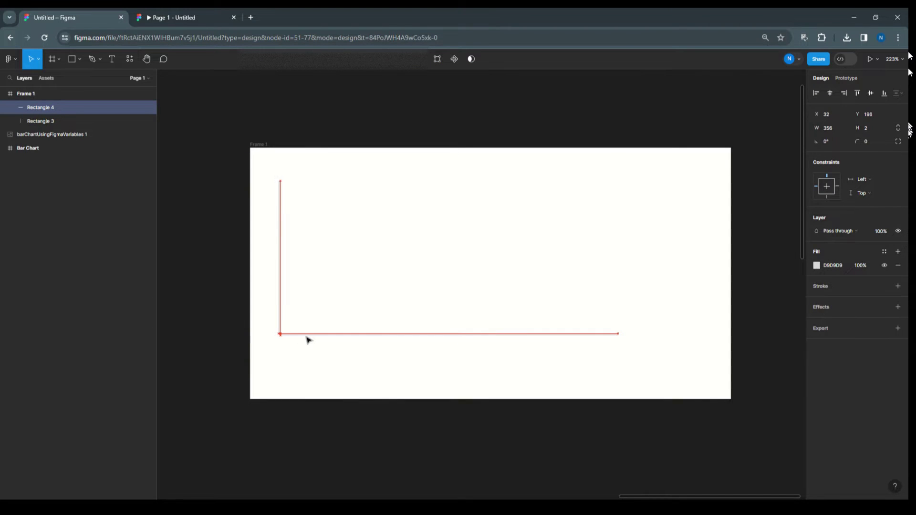
click(324, 275)
scroll(308, 344, up, 5)
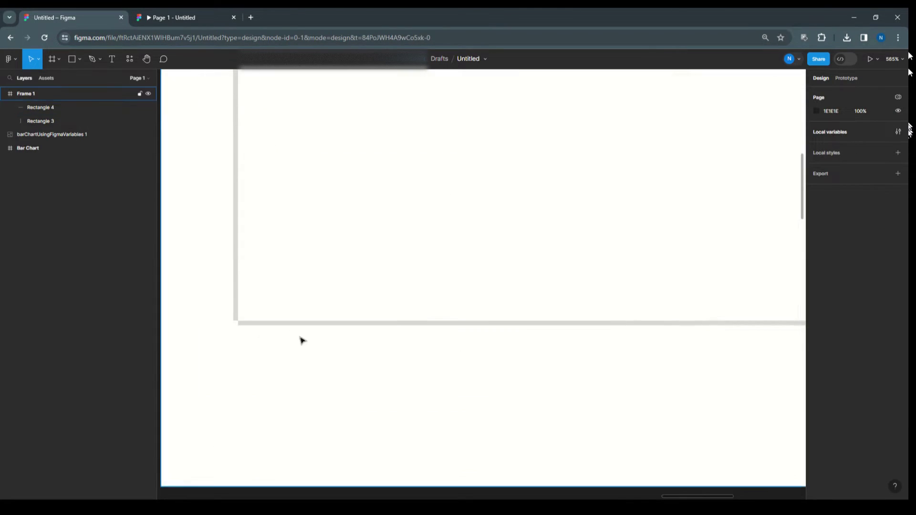
click(283, 325)
click(316, 255)
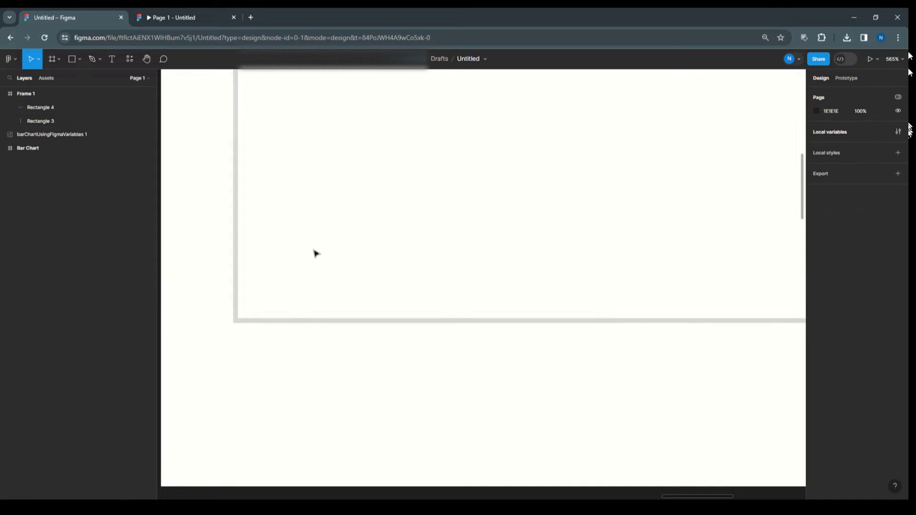
Step: Draw a bar rectangle of about 21 × 86 standing on the horizontal axis near the vertical axis
scroll(315, 253, down, 5)
scroll(490, 210, up, 2)
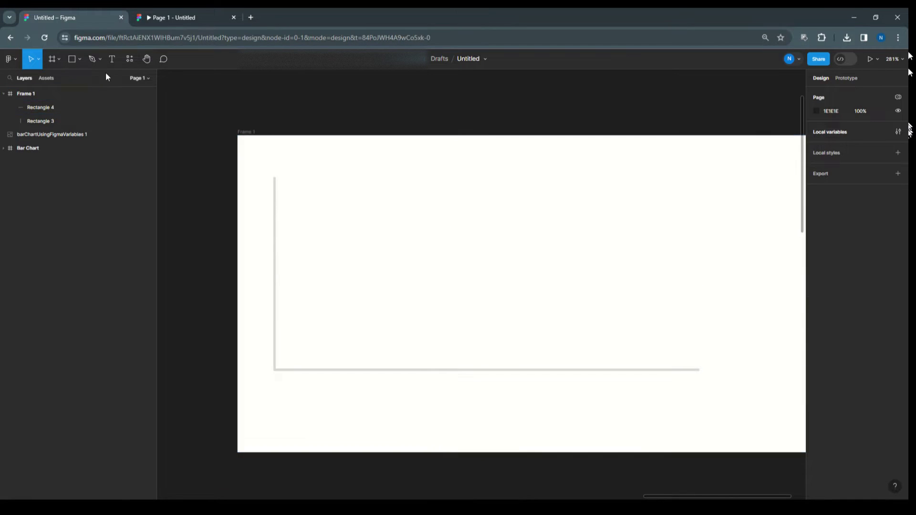
click(80, 58)
click(76, 78)
drag(299, 265, 323, 371)
click(371, 307)
Step: Set the bar's width to 30 and move it closer to the vertical axis, to about X 40
click(313, 300)
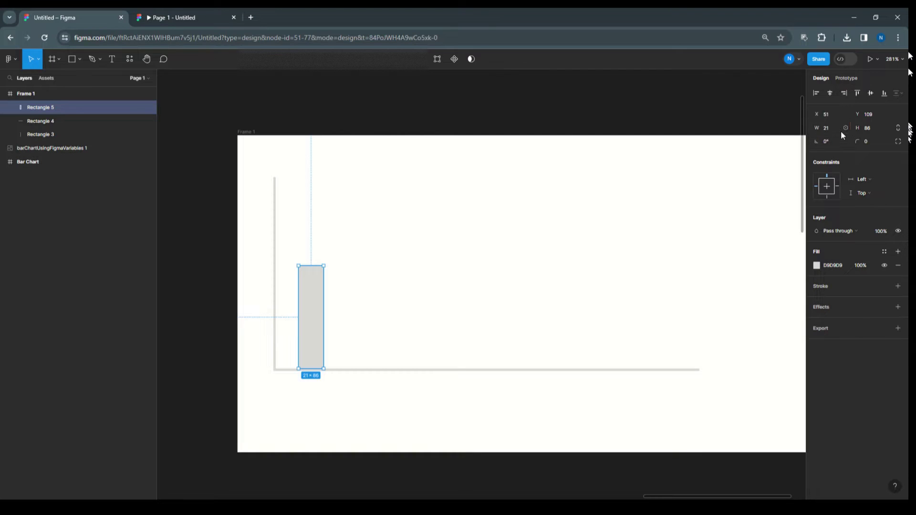
text(30)
key(Return)
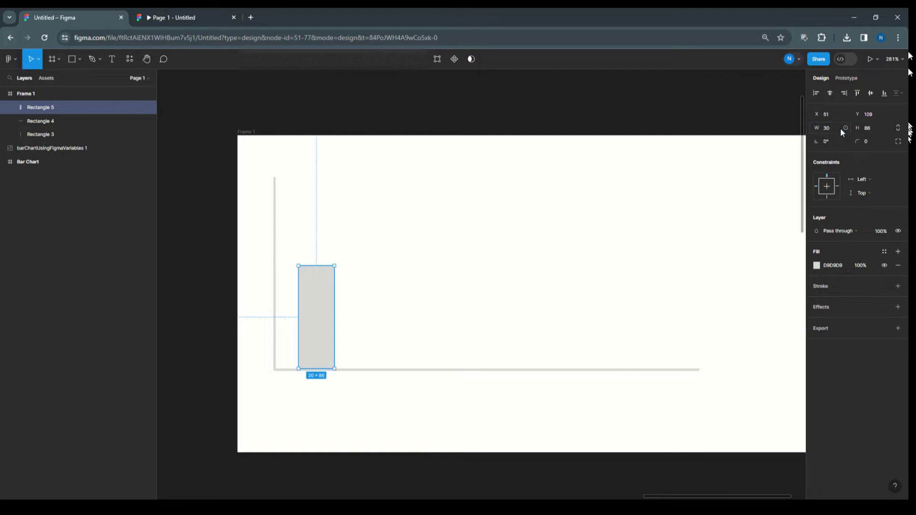
click(368, 307)
drag(331, 300, 318, 301)
click(364, 279)
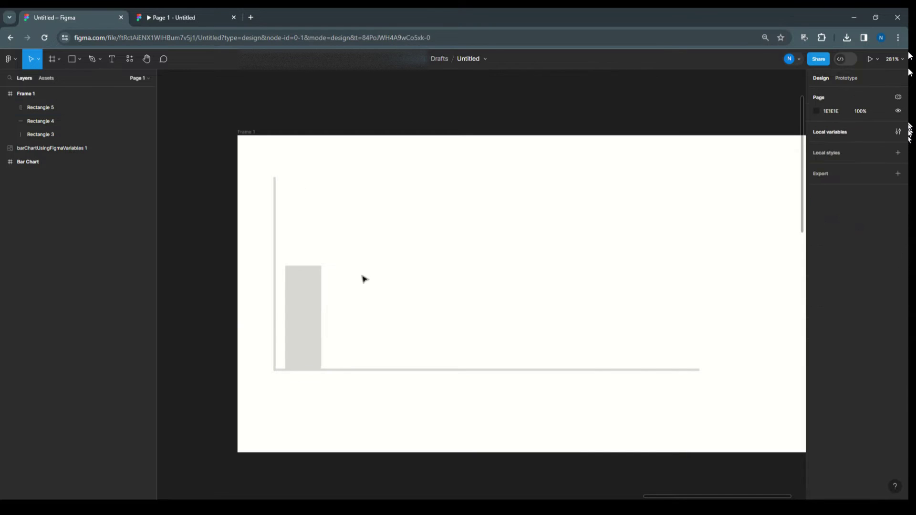
Step: Draw a horizontal tick line about 18 long across the lower part of the vertical axis
click(81, 60)
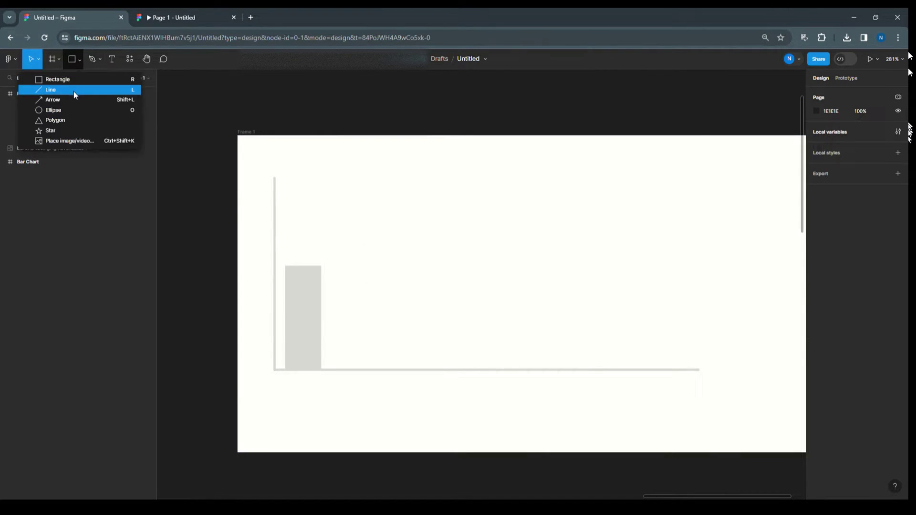
click(73, 90)
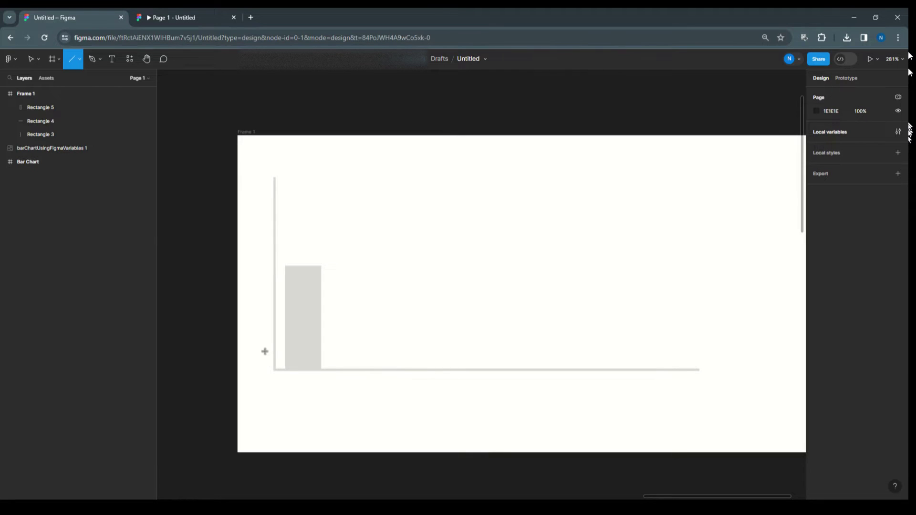
drag(263, 351, 283, 351)
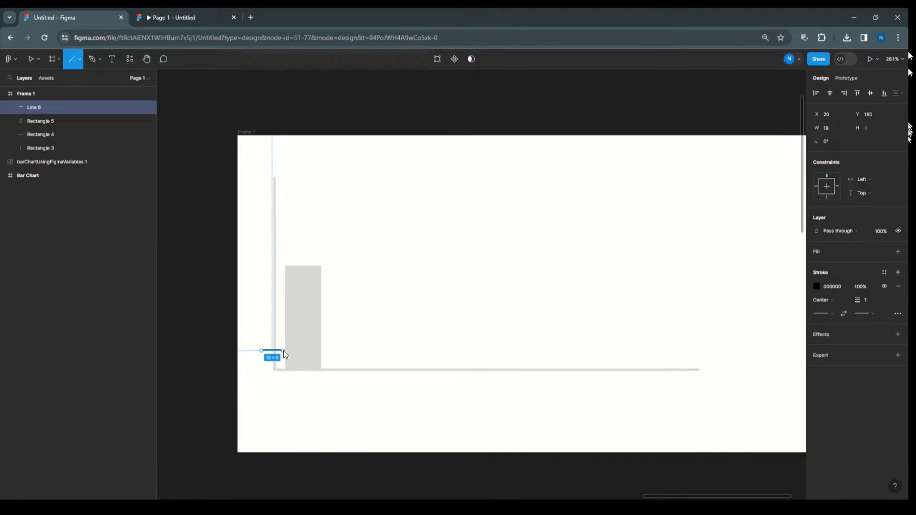
click(372, 327)
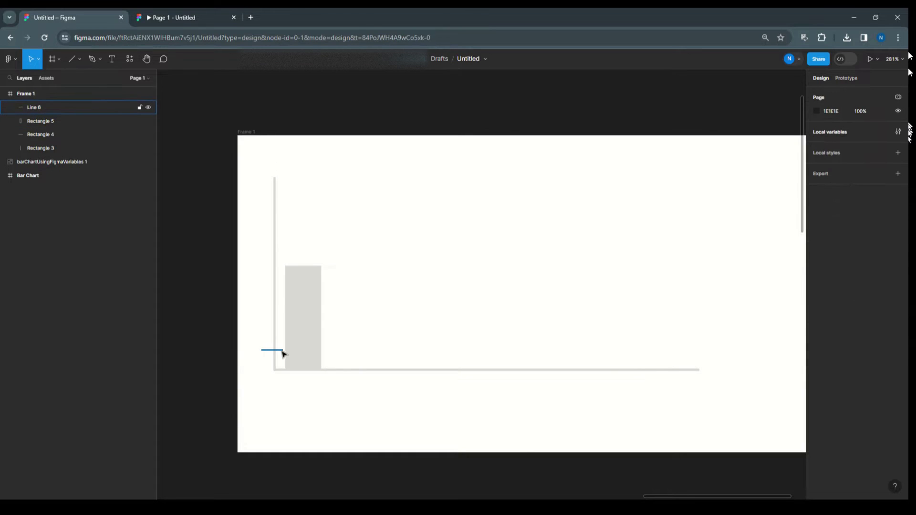
click(281, 352)
click(816, 286)
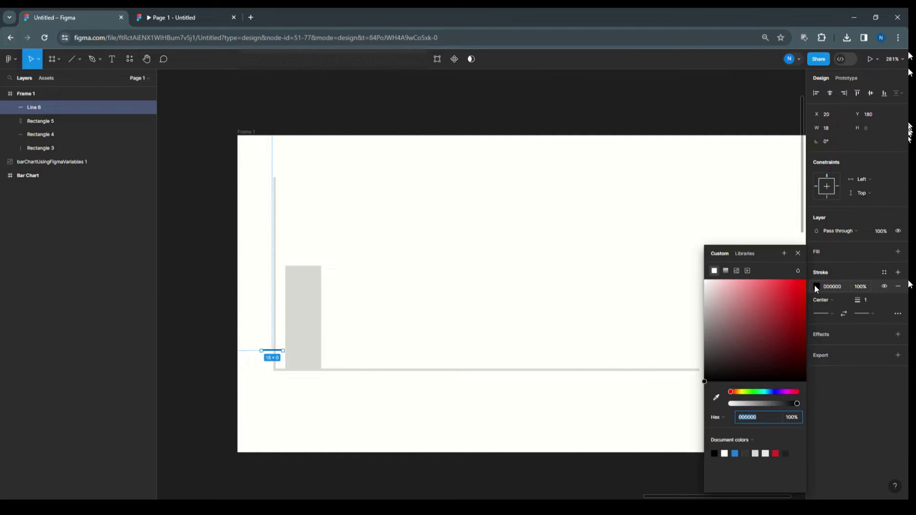
click(401, 335)
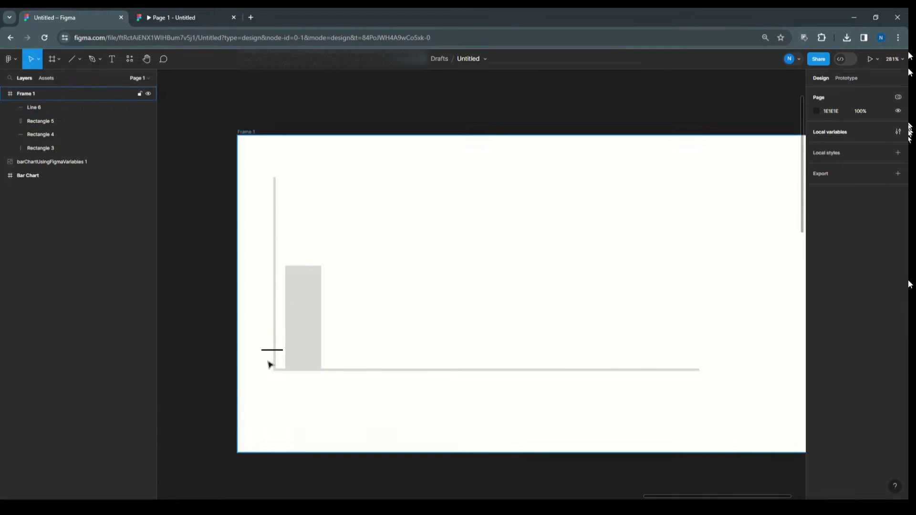
Step: Try setting the bar's height to 10
scroll(297, 364, up, 2)
click(294, 350)
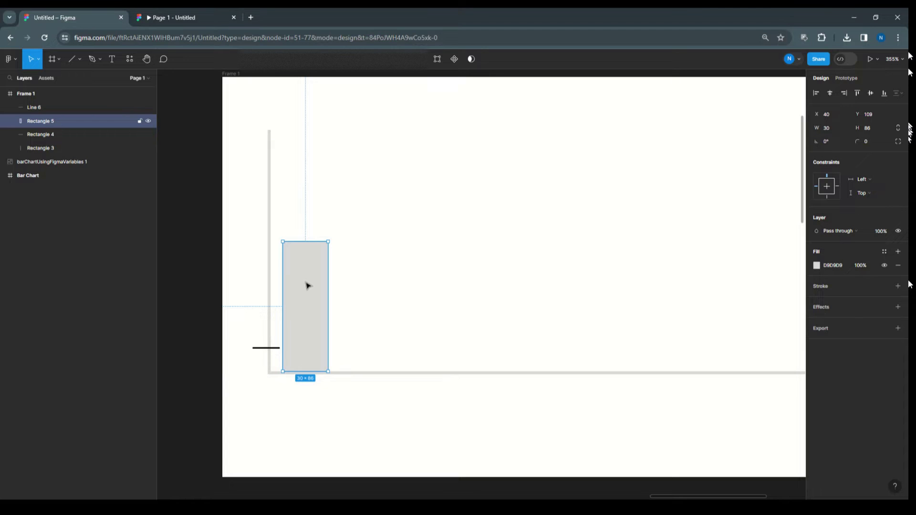
click(872, 131)
text(10)
key(Return)
click(443, 244)
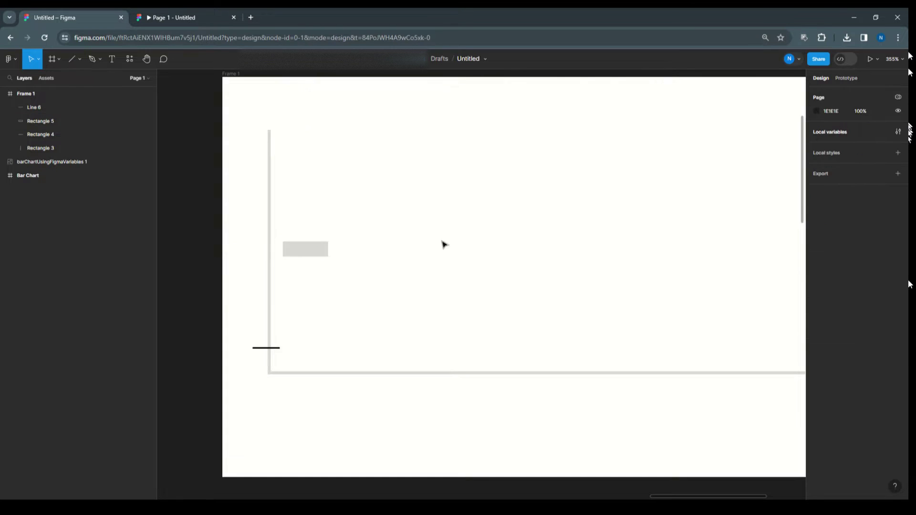
Step: Undo the last height change and rotate the bar 180° in place
key(ctrl+z)
key(ctrl+z)
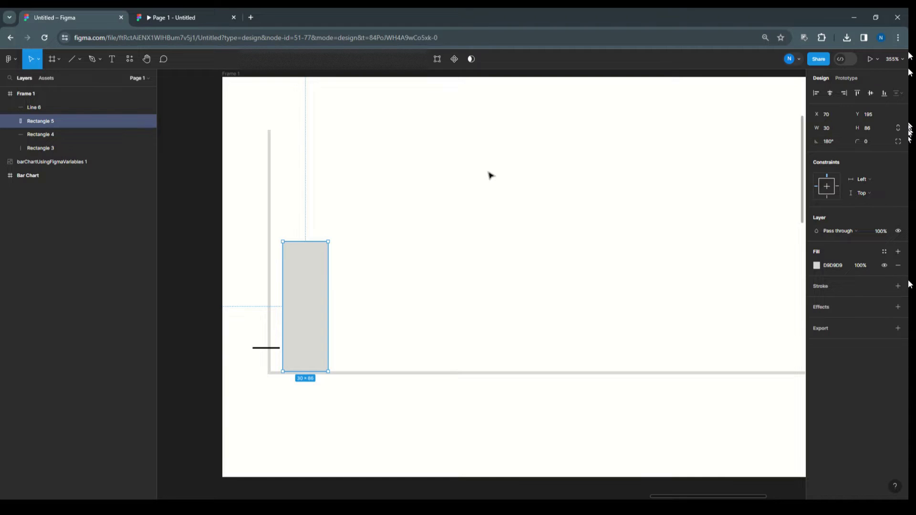
click(393, 284)
Step: Set the rotated bar's height to 10
click(306, 290)
click(877, 126)
text(10)
key(Return)
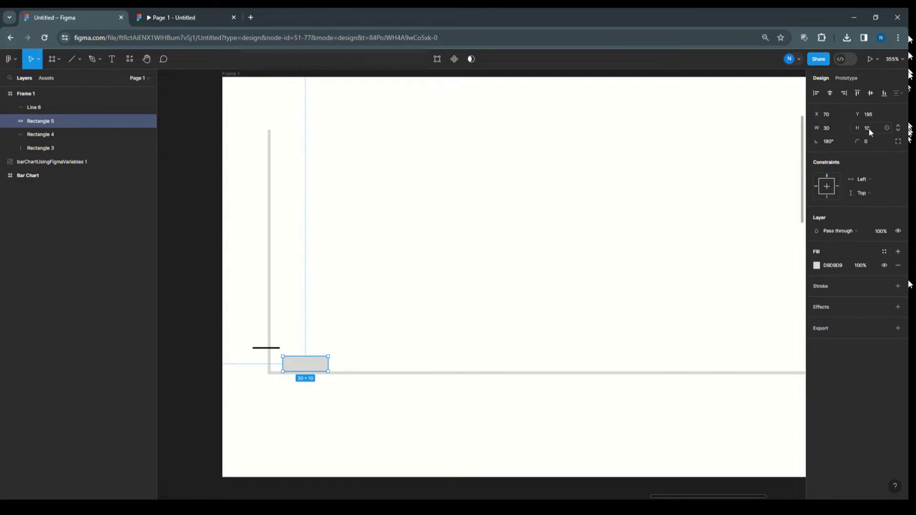
Step: Set the rotated bar's height to 20
click(869, 128)
text(20)
key(Return)
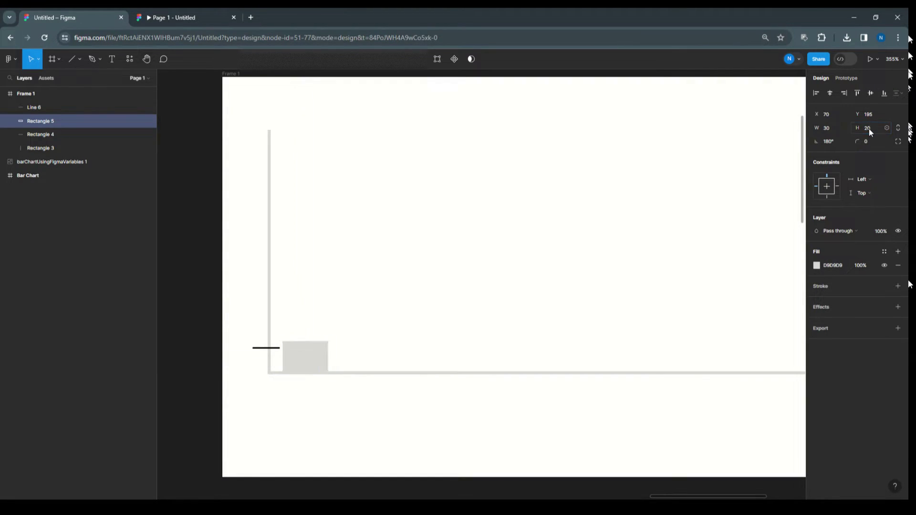
Step: Nudge the tick line up to Y 176 so it lines up with the bar's top edge
scroll(319, 398, up, 5)
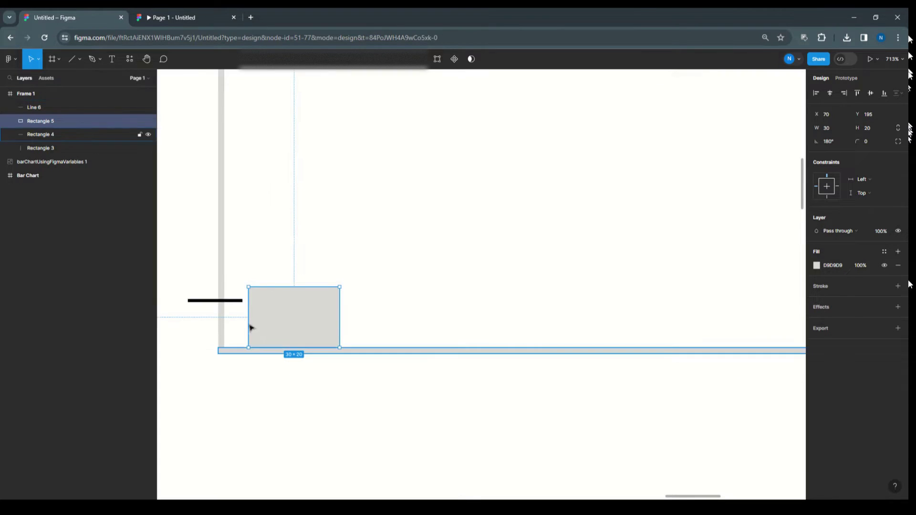
click(234, 302)
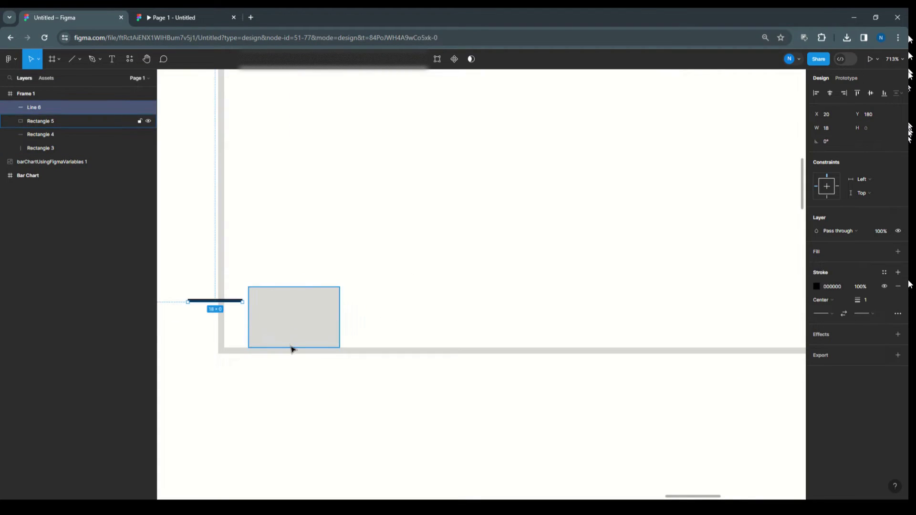
key(Up)
key(Up)
key(Up)
key(Up)
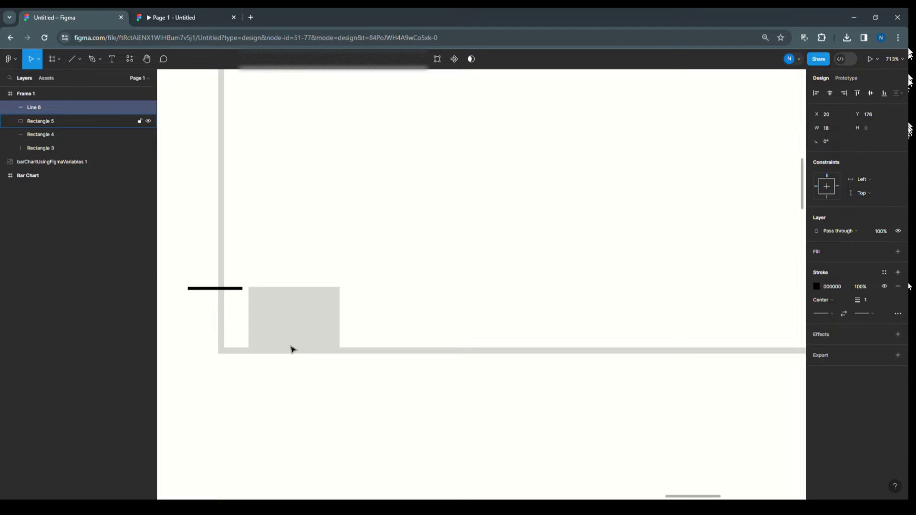
click(302, 321)
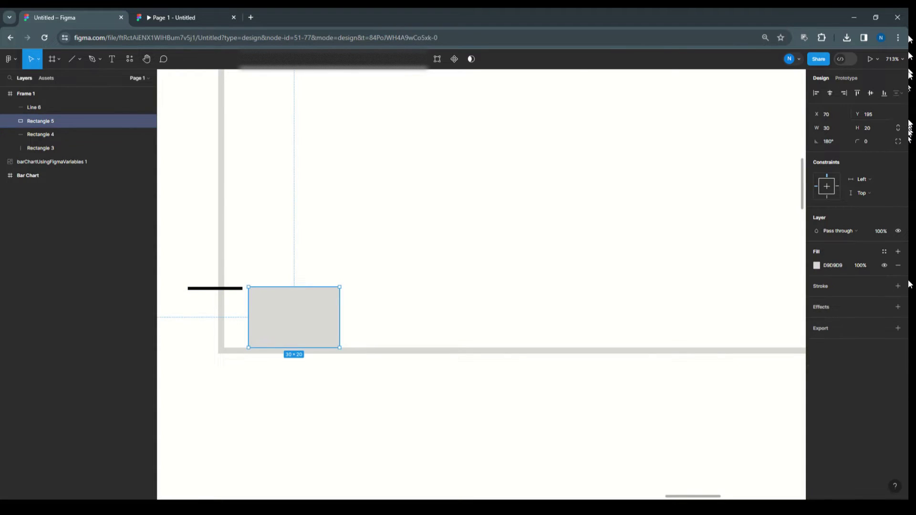
Step: Set the bar's height to 40
click(876, 130)
text(40)
key(Return)
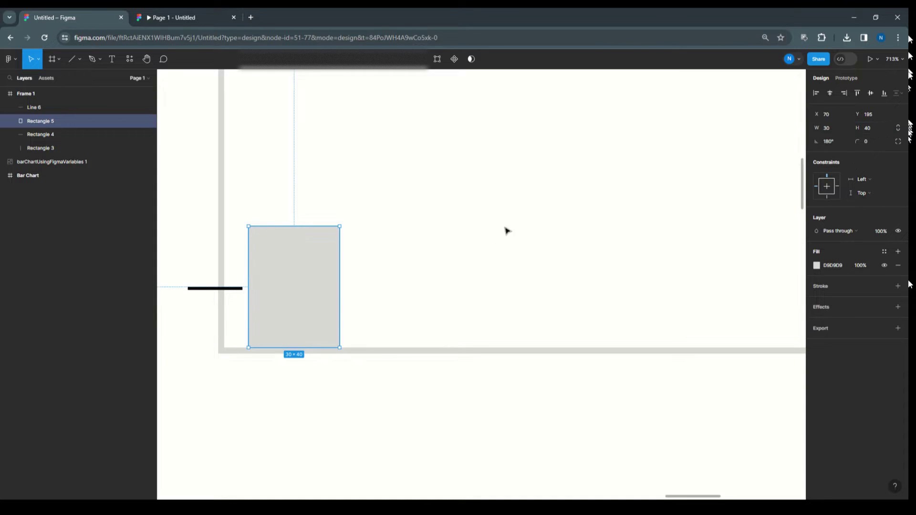
Step: Duplicate the tick line up to the bar's top edge at Y 156 and align both ticks on their horizontal centers
drag(220, 288, 220, 230)
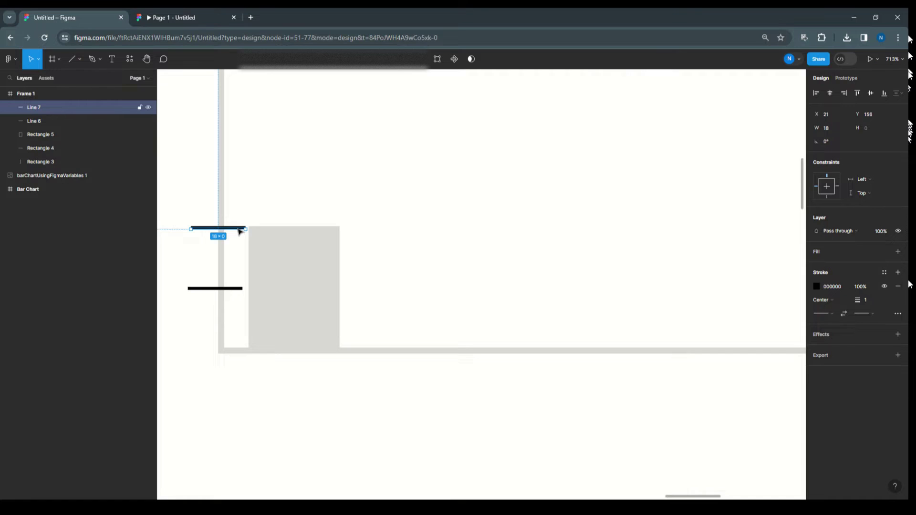
shift+click(39, 120)
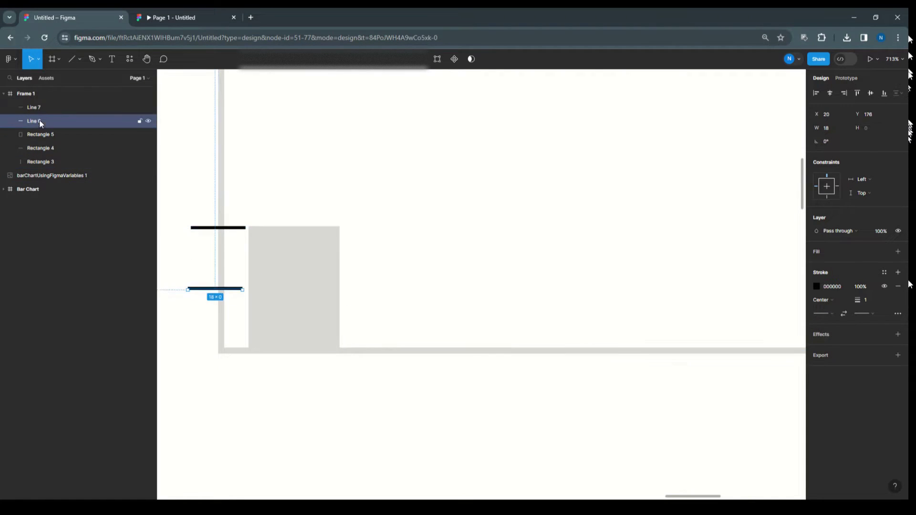
click(828, 93)
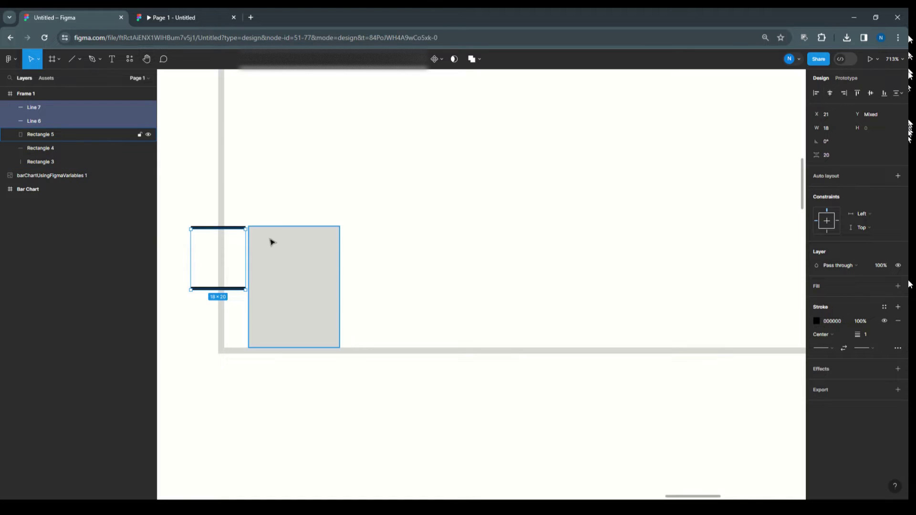
Step: Set the bar's height to 60 and duplicate the upper tick line to its top edge at Y 136
click(293, 240)
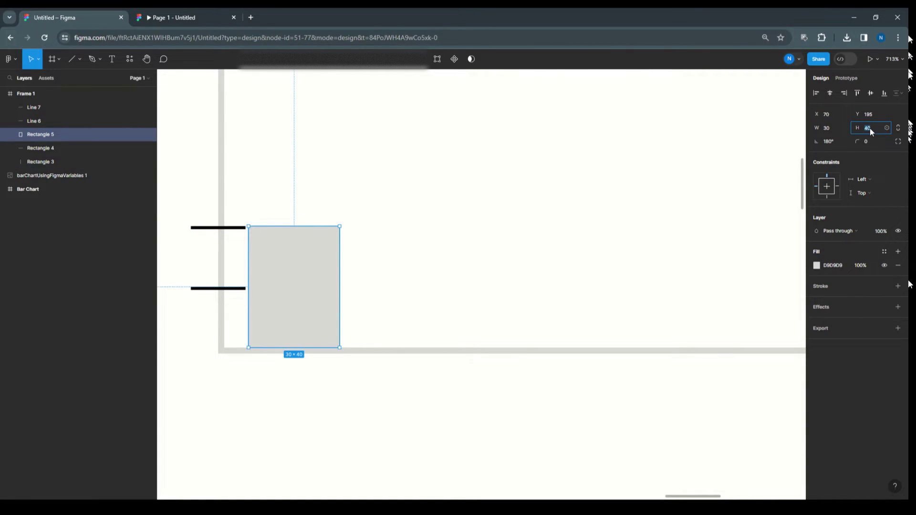
key(Return)
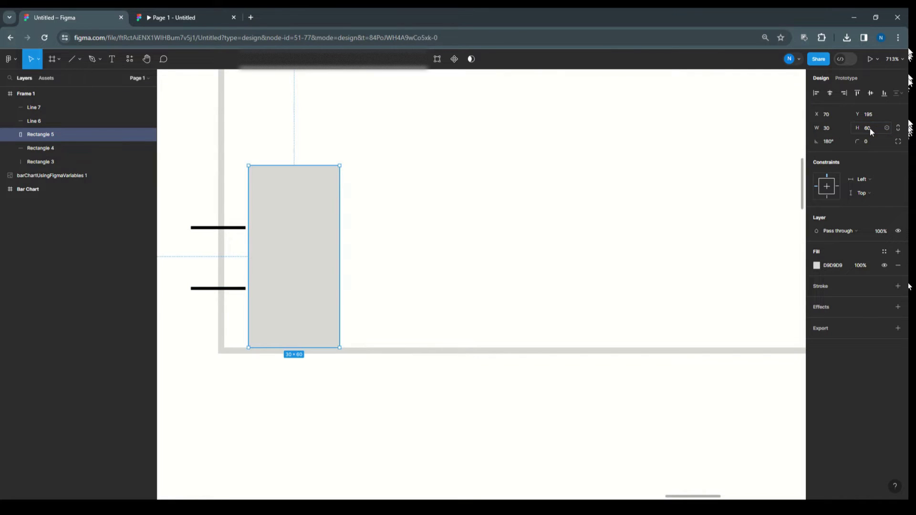
click(209, 228)
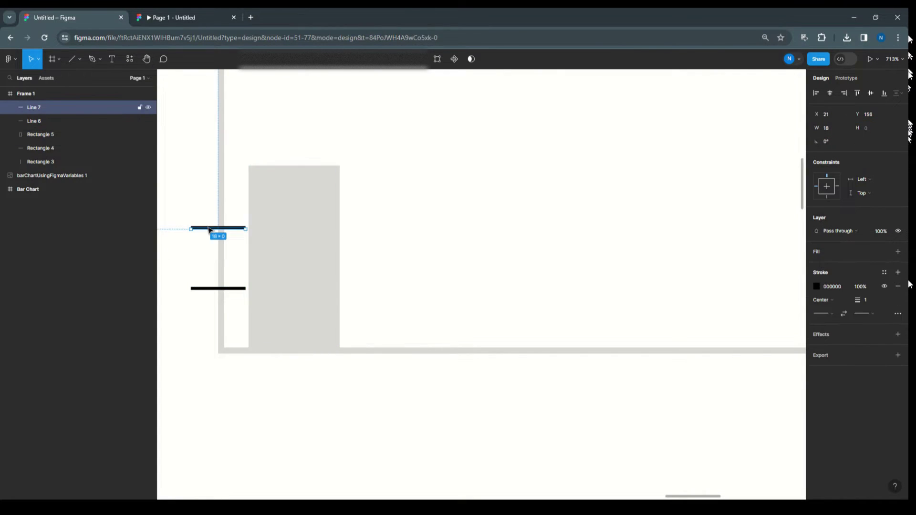
drag(209, 228, 210, 171)
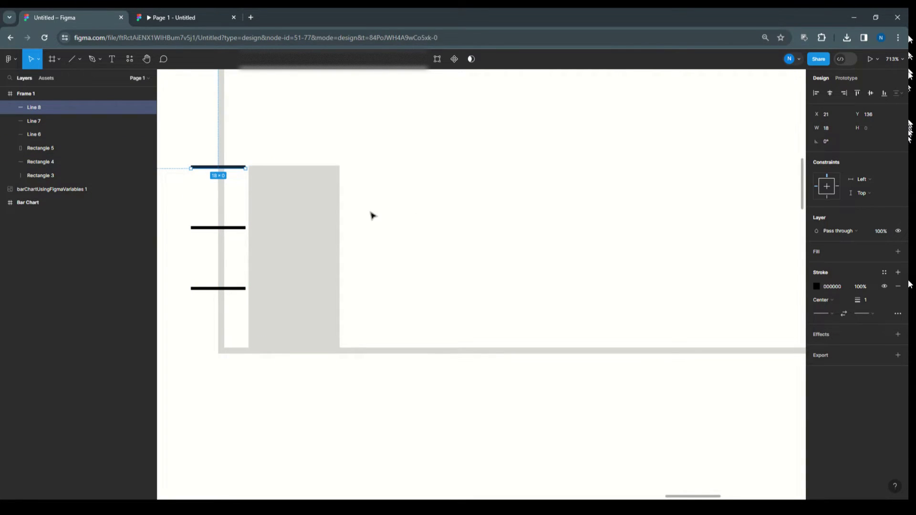
Step: Set the bar's height to 80 and duplicate the uppermost tick line to the bar's top edge at Y 116
scroll(372, 216, up, 3)
click(301, 304)
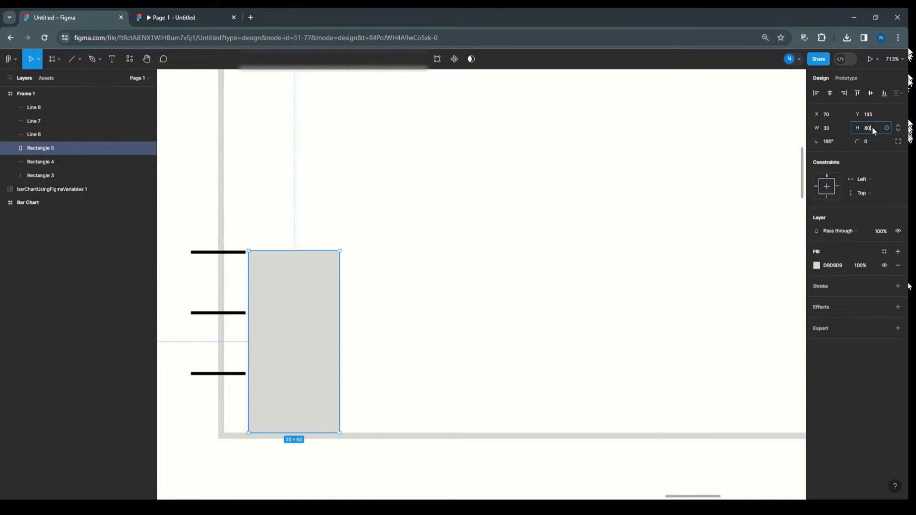
text(80)
key(Return)
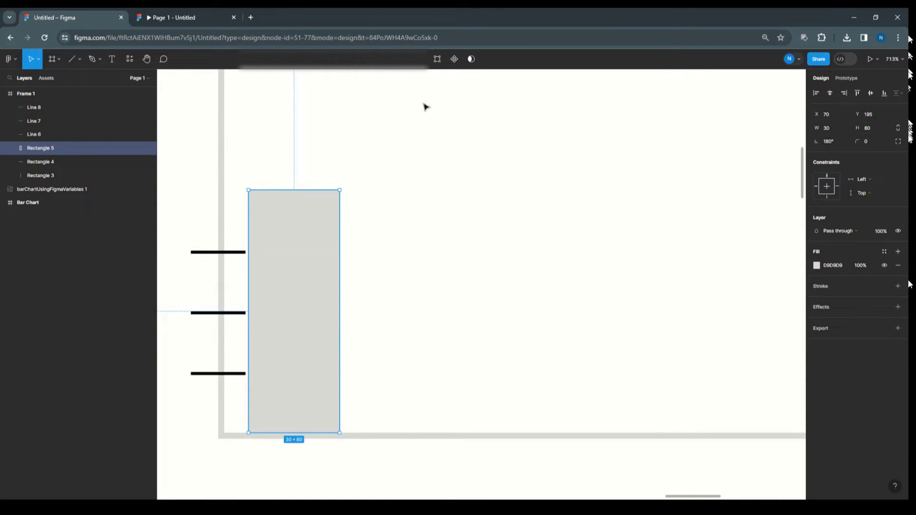
click(211, 252)
drag(211, 253, 213, 191)
Step: Set the bar's height to 100 and duplicate the uppermost tick line to the bar's top edge at Y 96
click(302, 221)
click(872, 131)
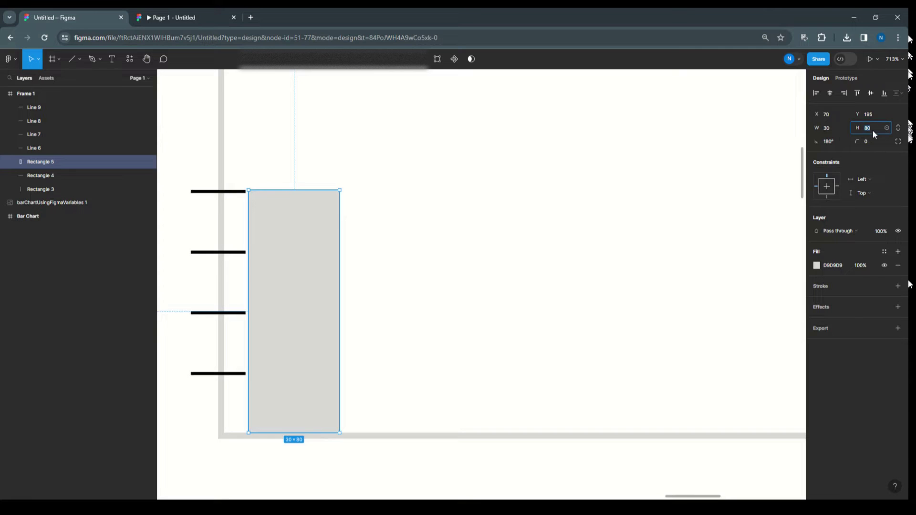
text(100)
key(Return)
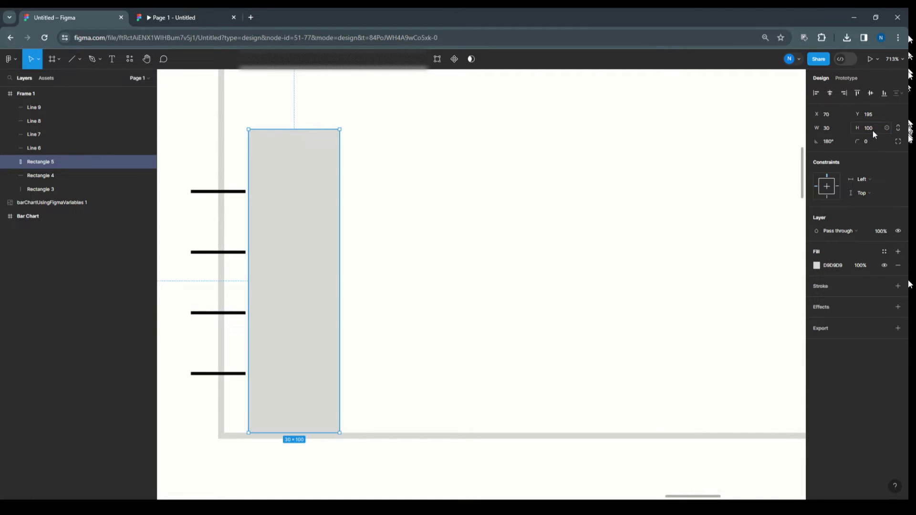
click(213, 193)
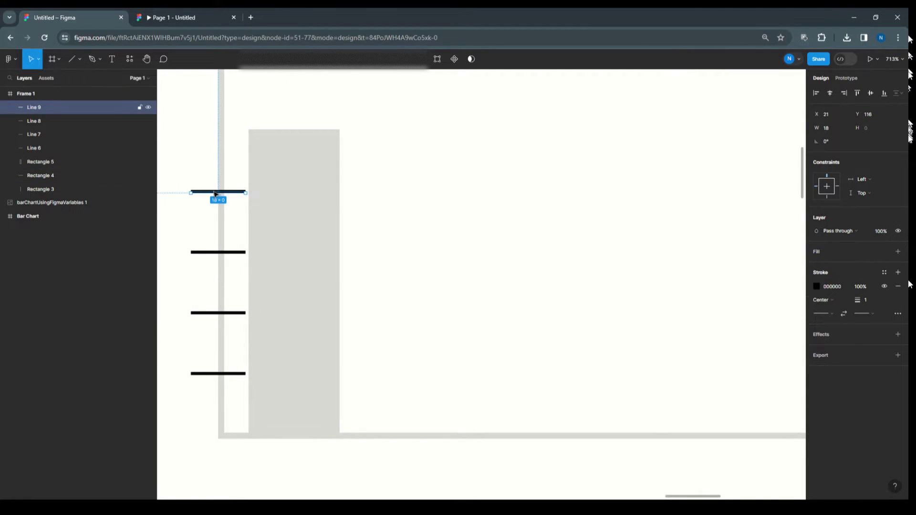
drag(215, 194, 217, 132)
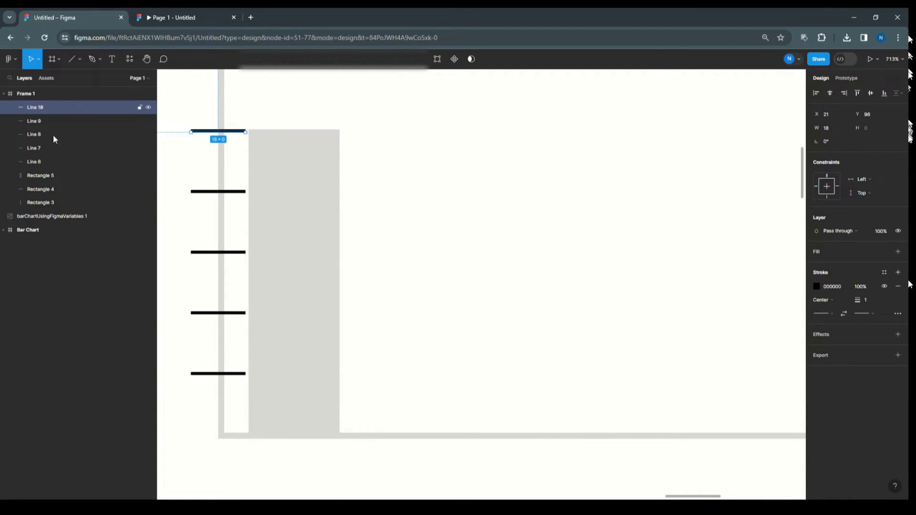
Step: Shorten all five tick lines together to a width of 9 so they end at the vertical axis
click(42, 161)
shift+click(38, 147)
shift+click(38, 134)
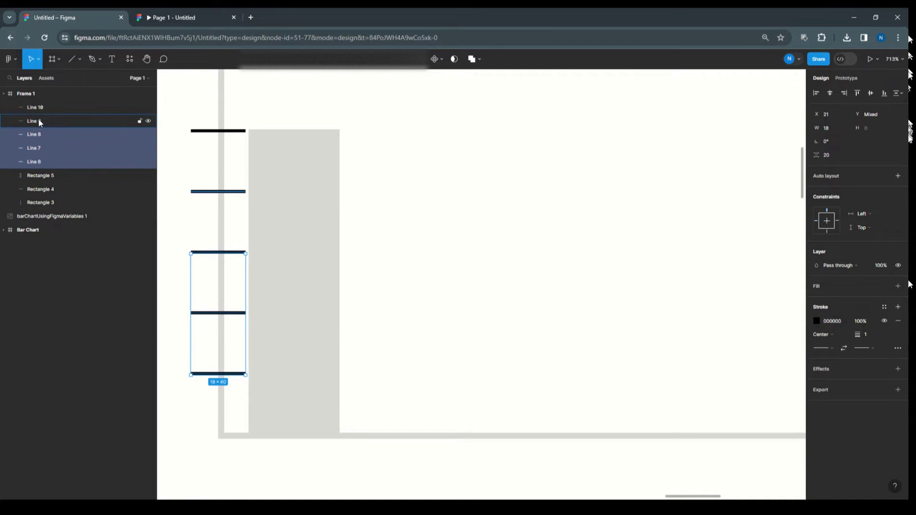
shift+click(39, 121)
shift+click(38, 107)
drag(245, 280, 219, 279)
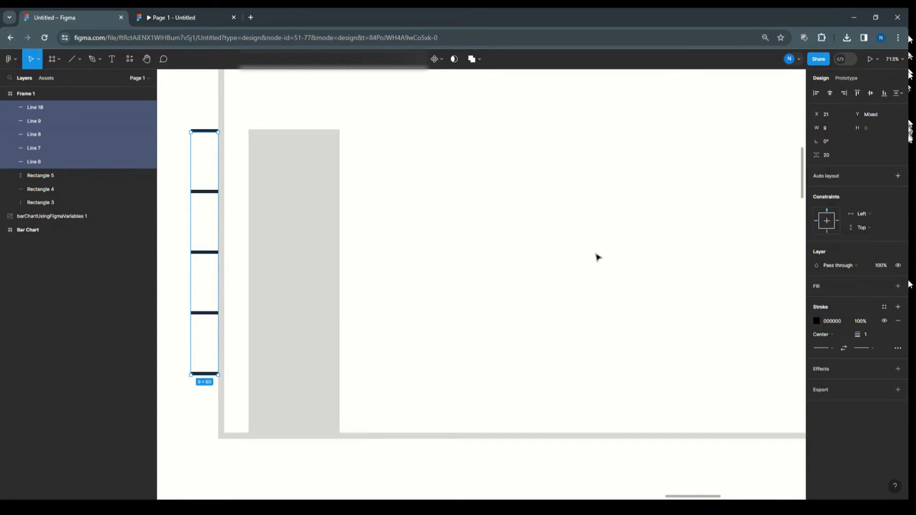
Step: Change the stroke color of the five tick lines to DDDDDD
click(817, 321)
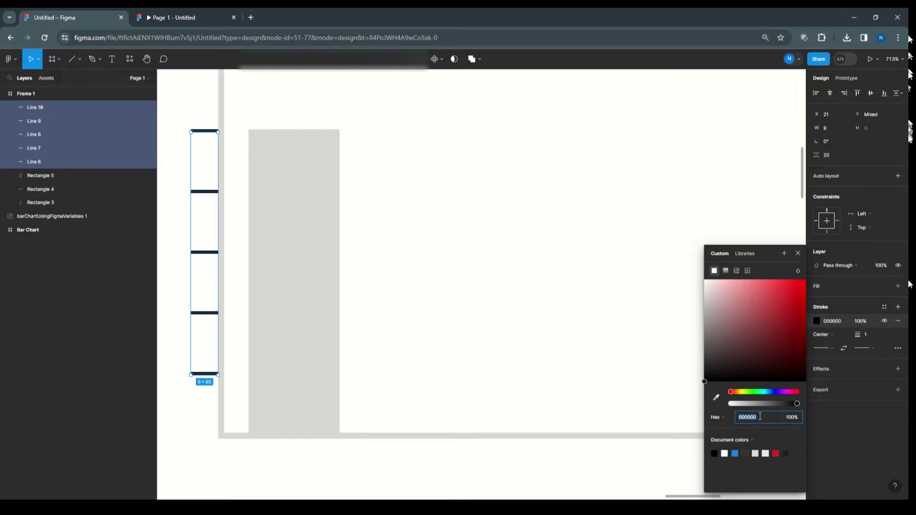
text(d)
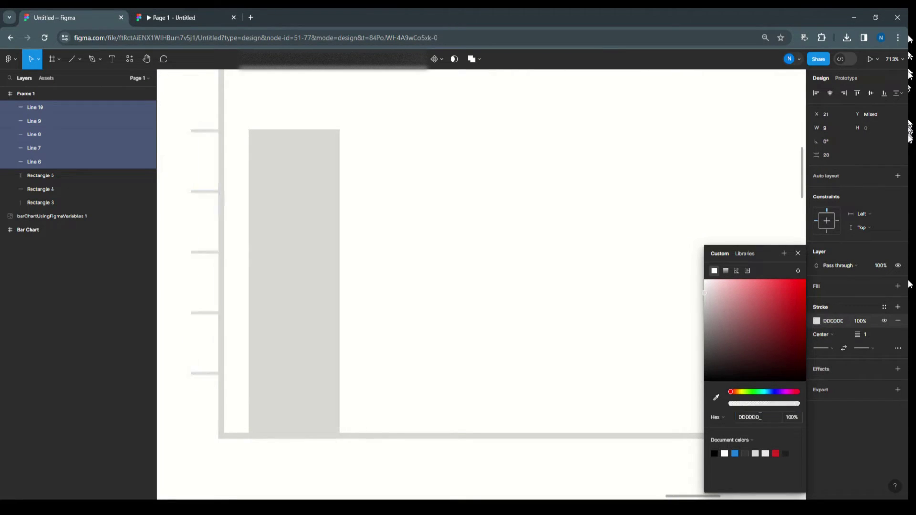
click(398, 191)
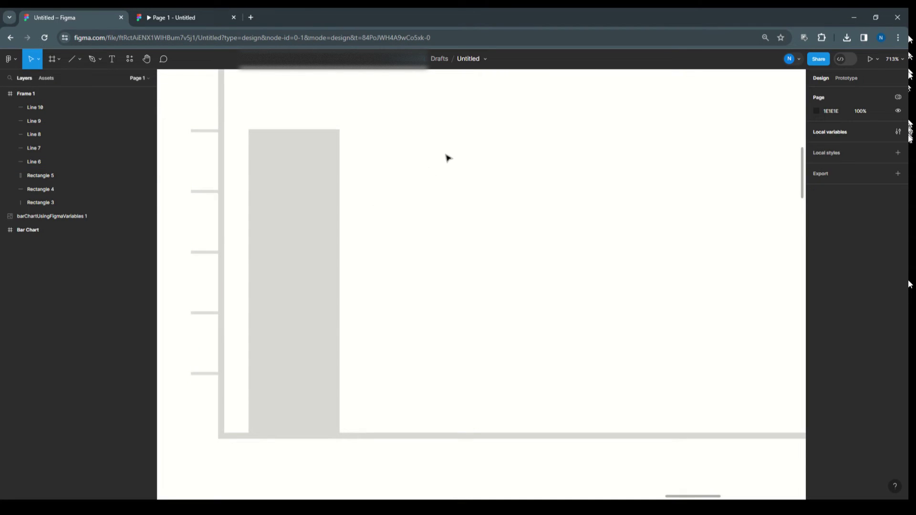
click(112, 62)
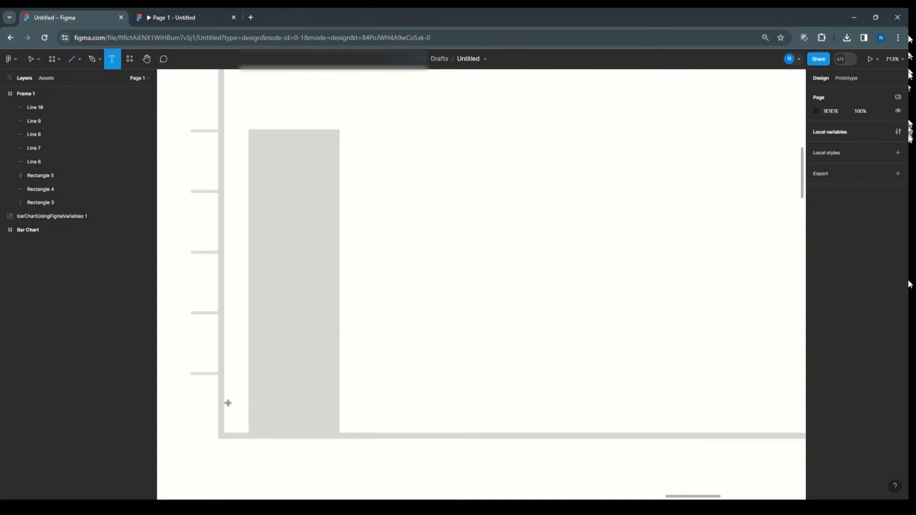
drag(409, 471, 440, 472)
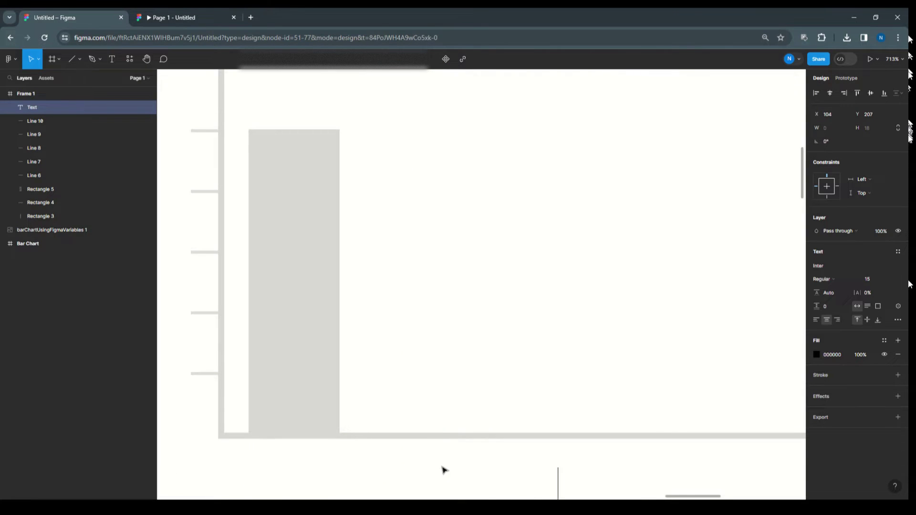
scroll(439, 473, down, 5)
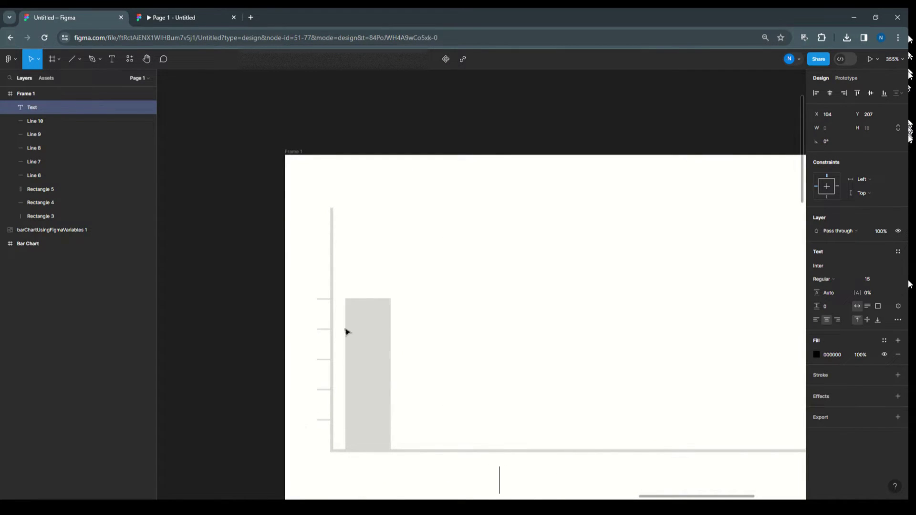
key(Escape)
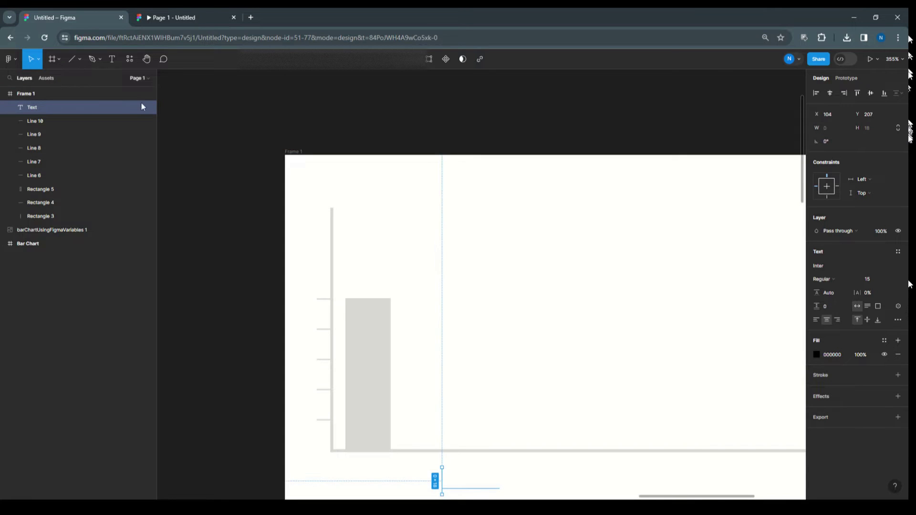
key(Delete)
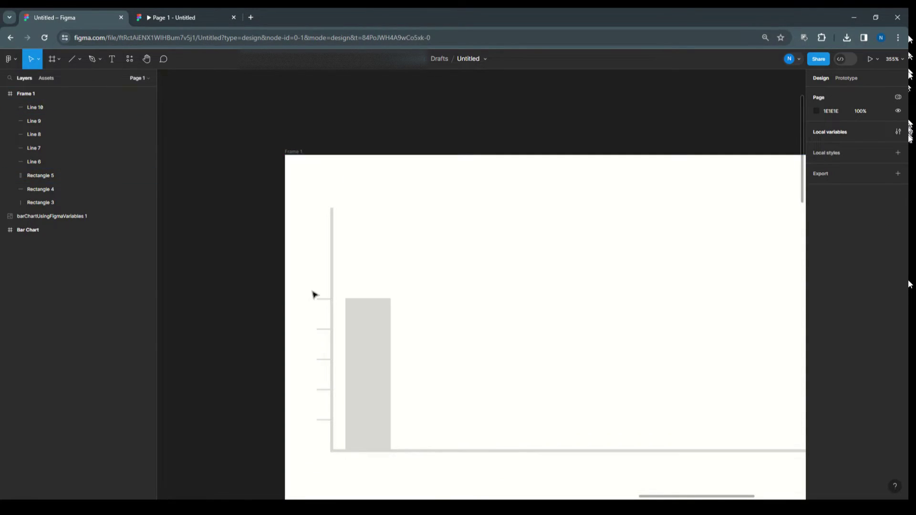
Step: Add a text label reading 100 and place it beside the uppermost tick line
drag(460, 265, 380, 186)
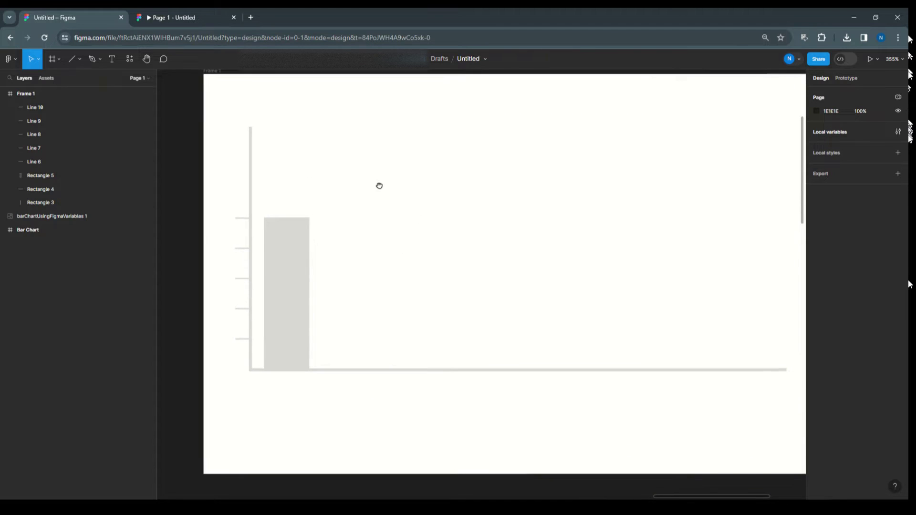
scroll(221, 336, up, 5)
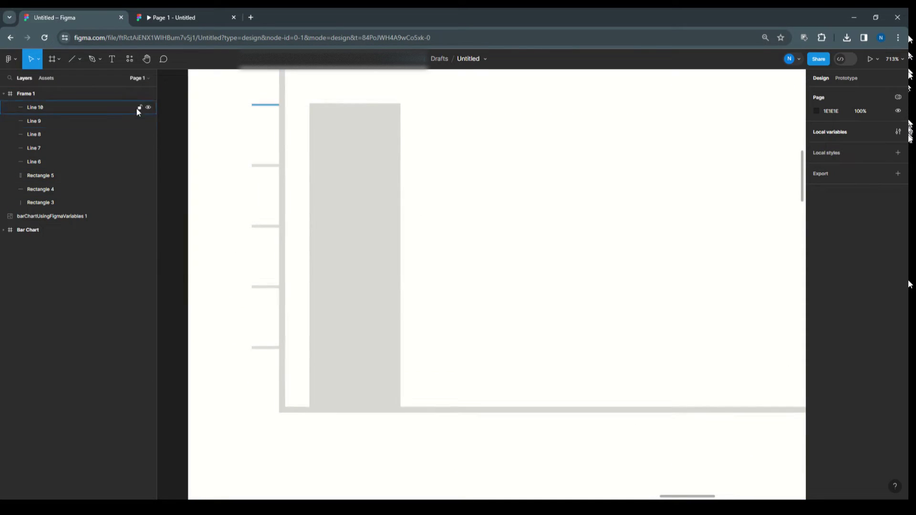
click(113, 59)
click(213, 342)
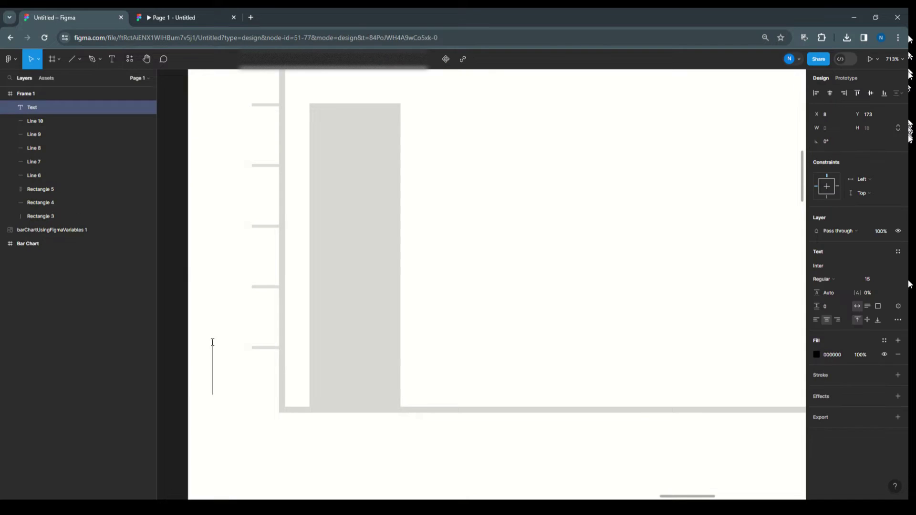
text(100)
key(Escape)
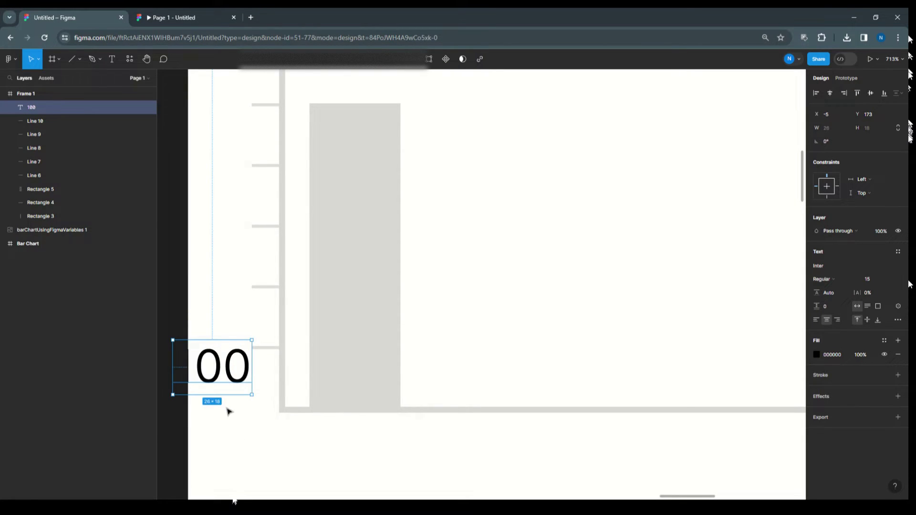
drag(219, 377, 229, 115)
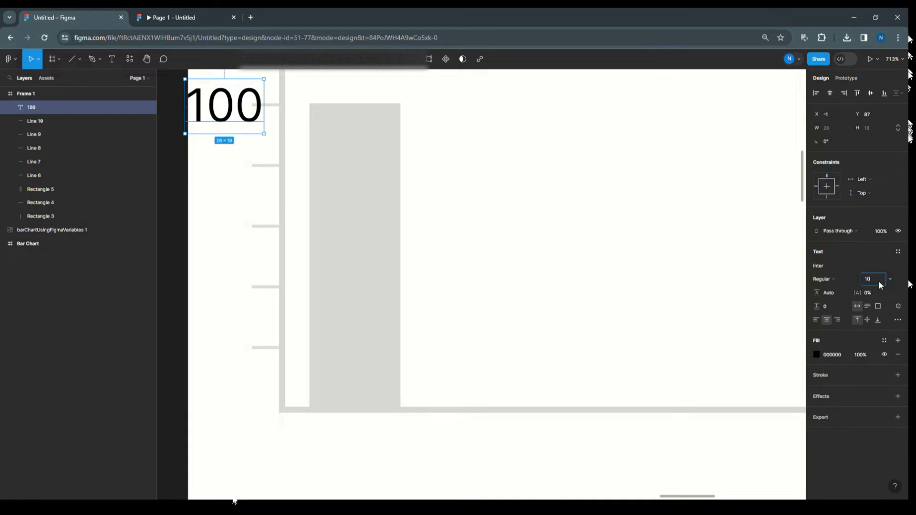
Step: Set the 100 label's font size to 10 and move it to X 2, Y 89, level with the uppermost tick
click(880, 284)
text(10)
key(Return)
scroll(382, 391, up, 2)
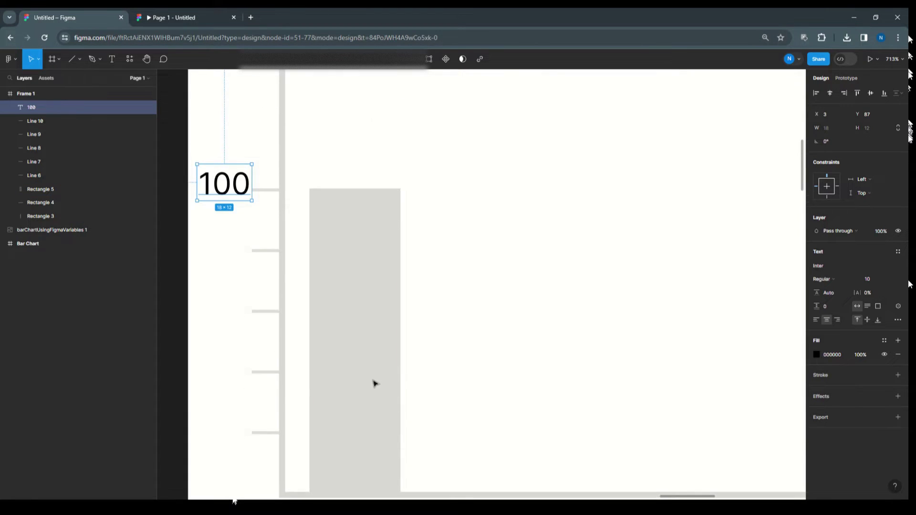
drag(230, 193, 229, 199)
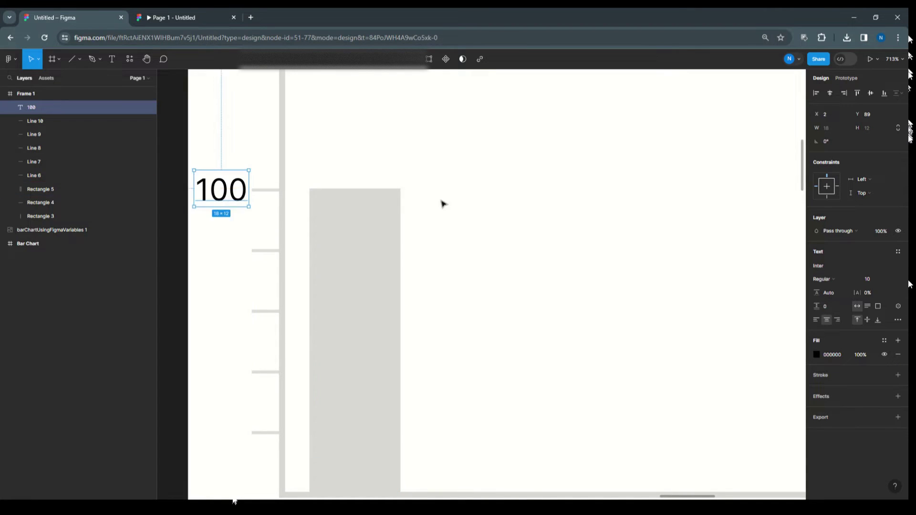
Step: Widen the 100 label's text box to 21 so it spans from the frame's edge to the tick line
click(495, 211)
click(214, 196)
drag(194, 186, 188, 187)
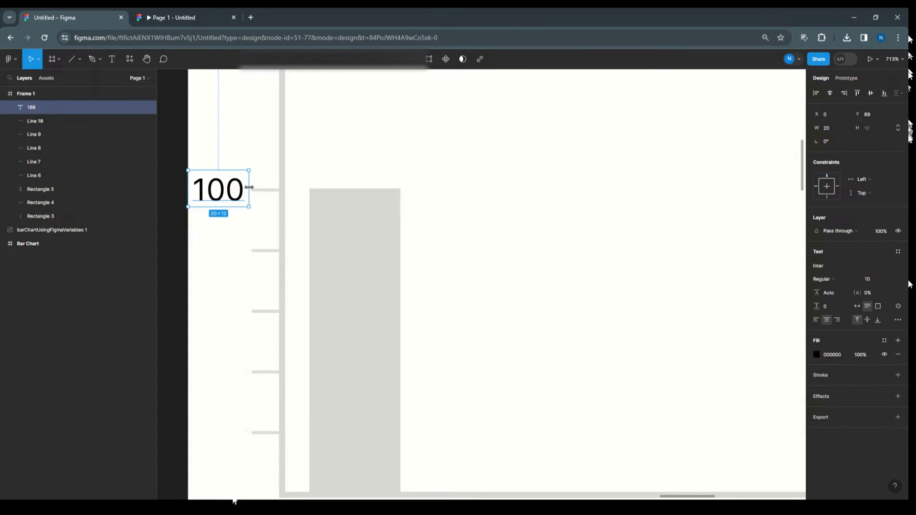
drag(251, 188, 252, 188)
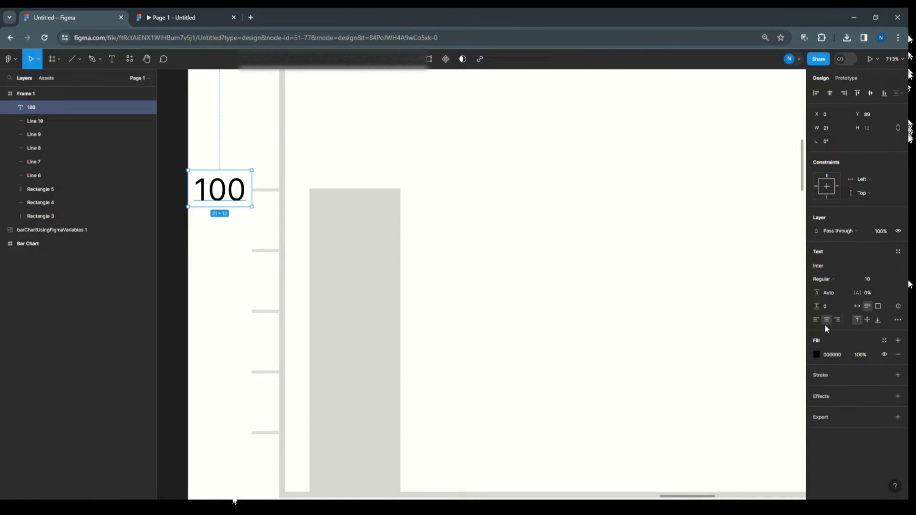
Step: Duplicate the 100 label straight down to the second tick from the top, at Y 109
ctrl+scroll(331, 239, down, 3)
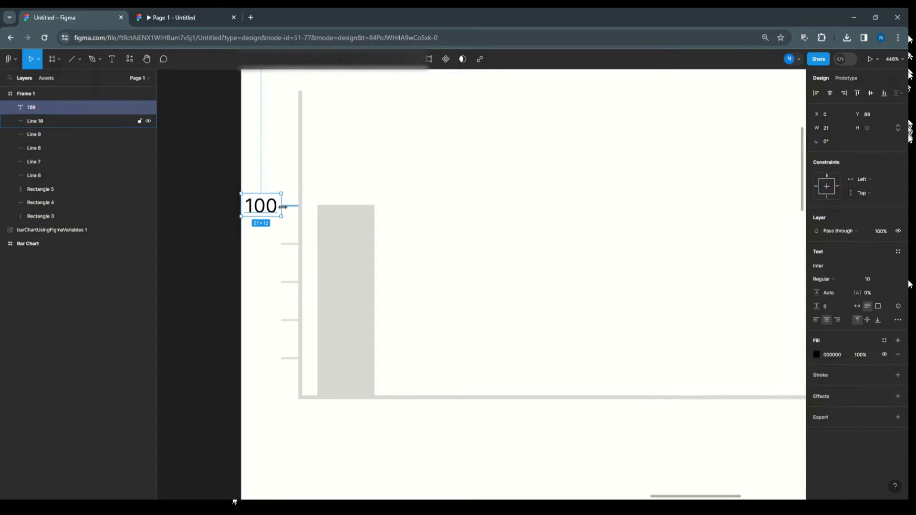
drag(270, 210, 267, 249)
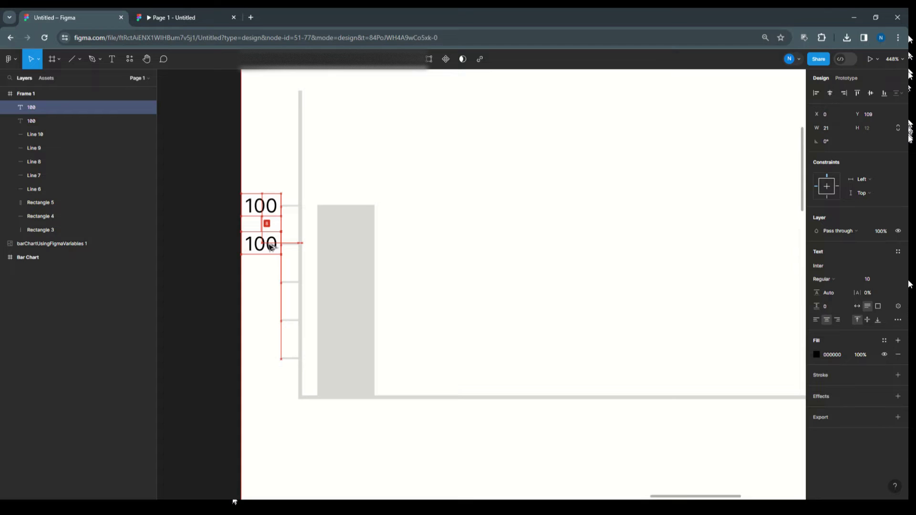
Step: Change the text of the duplicated label beside the second tick to 80
double_click(266, 247)
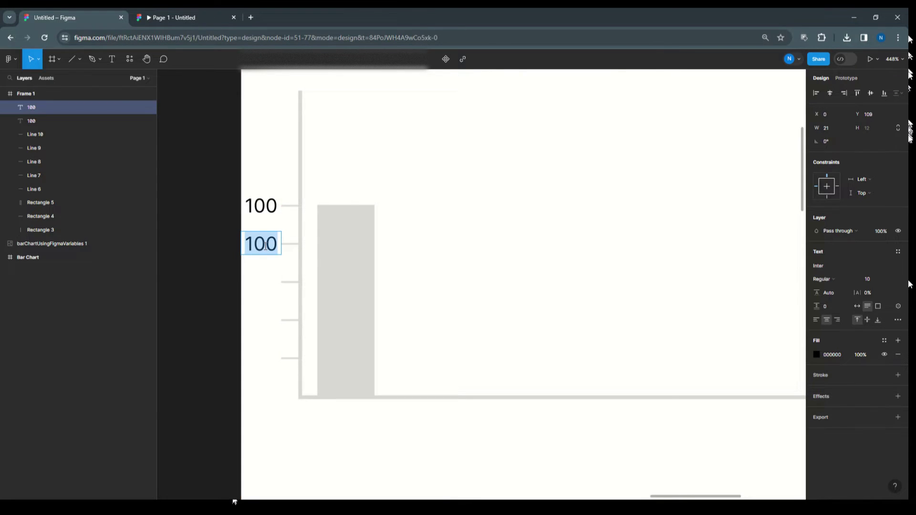
text(80)
key(Escape)
Step: Duplicate the 80 label down to the third tick at Y 129 and change its text to 60
drag(261, 249, 262, 285)
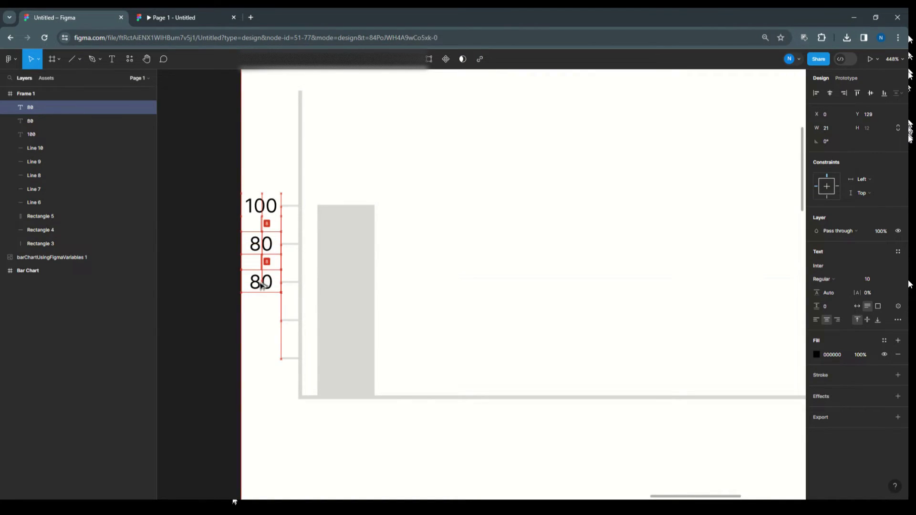
double_click(261, 283)
text(60)
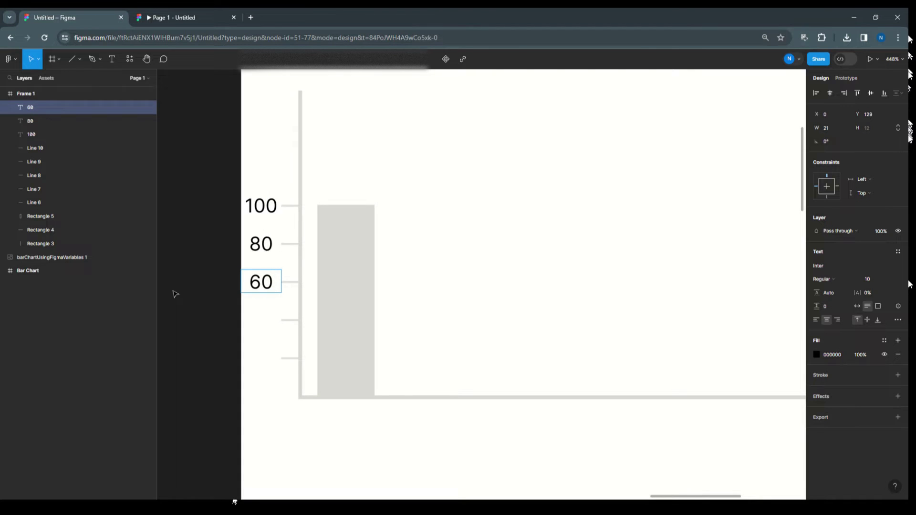
key(Escape)
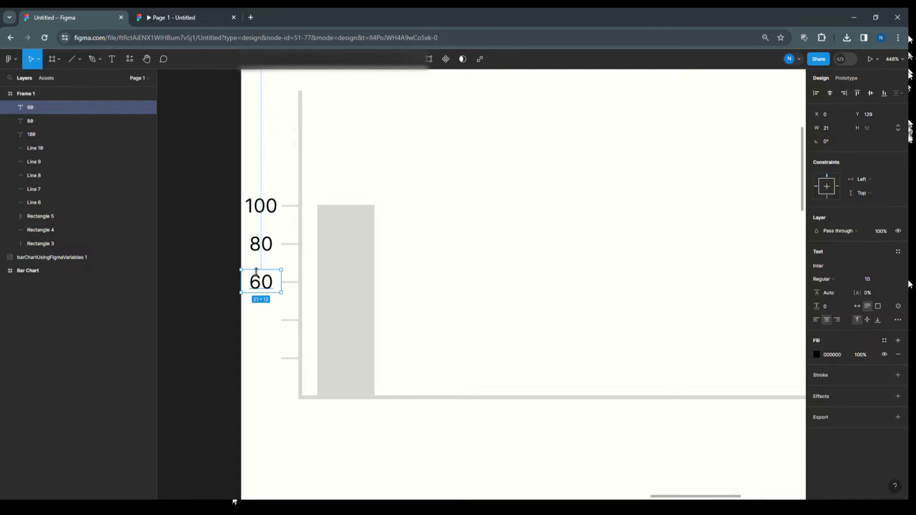
Step: Duplicate the 60 label down to the fourth tick at Y 149 and change its text to 40
drag(262, 282, 264, 323)
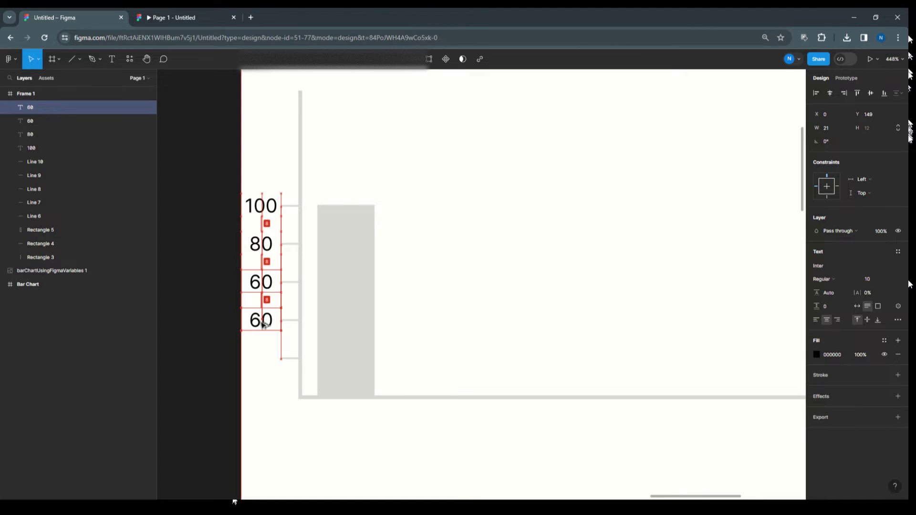
double_click(262, 322)
text(40)
key(Escape)
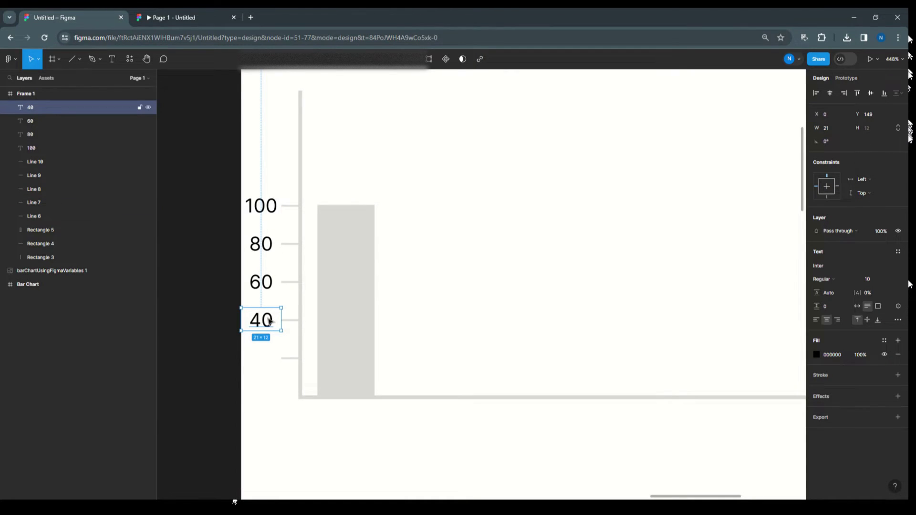
Step: Duplicate the 40 label down to the lowest tick at Y 169 and change its text to 20
drag(270, 322, 256, 361)
double_click(259, 360)
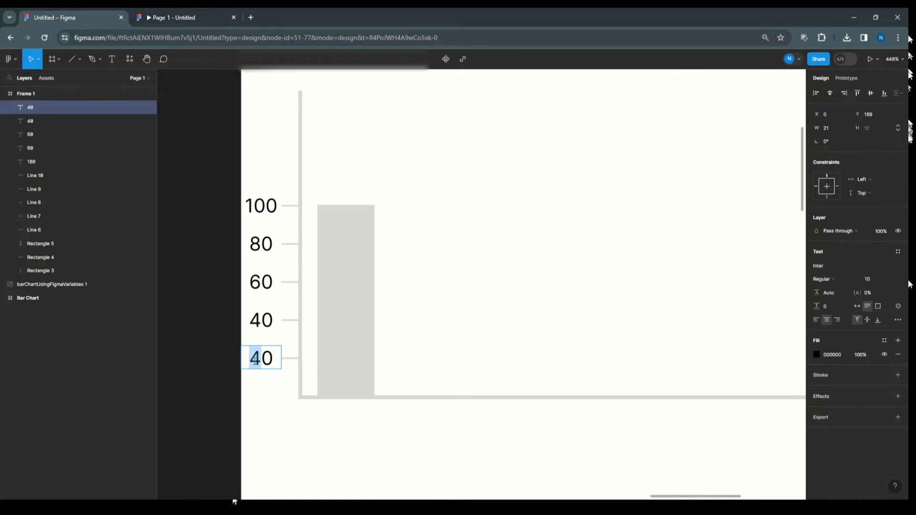
text(2)
key(Escape)
click(210, 370)
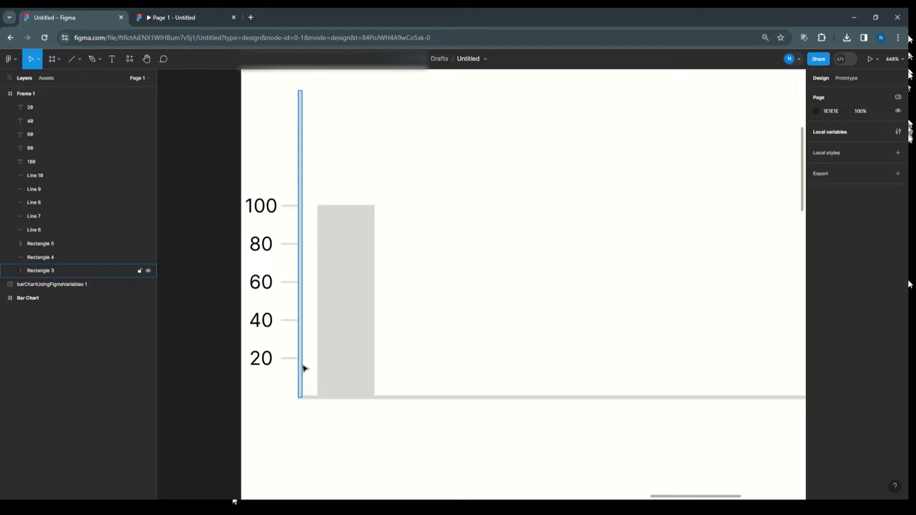
Step: Duplicate the 20 label down near the horizontal axis at Y 185 and change its text to 0
click(264, 363)
drag(264, 364, 265, 393)
double_click(265, 390)
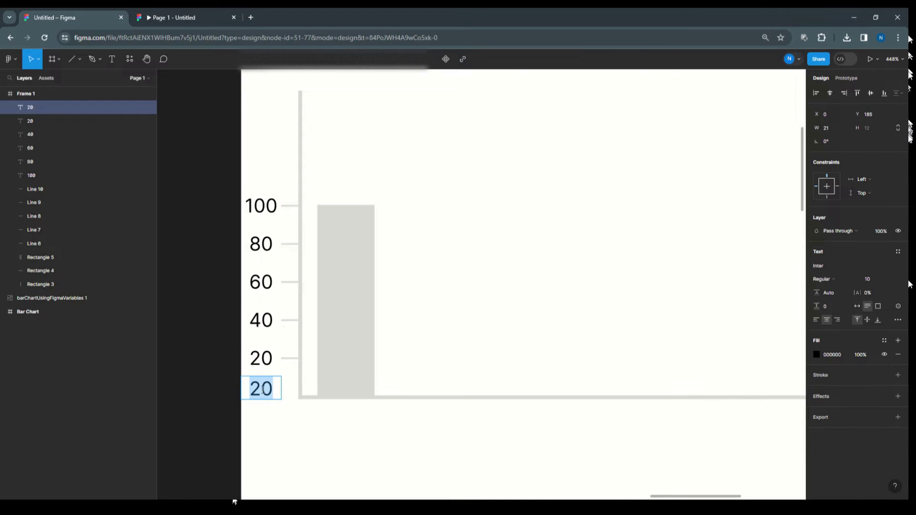
text(0)
key(Escape)
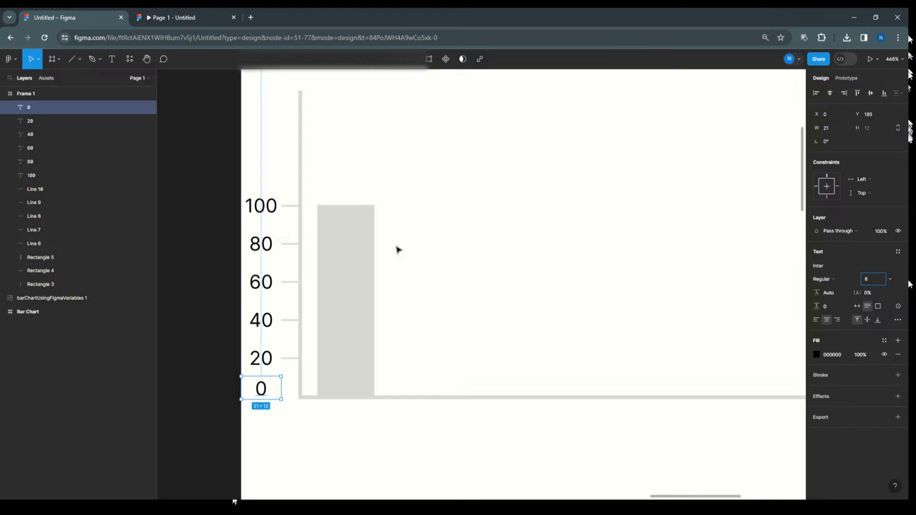
Step: Set the 0 label's font size to 8 and move it down level with the horizontal axis
click(180, 368)
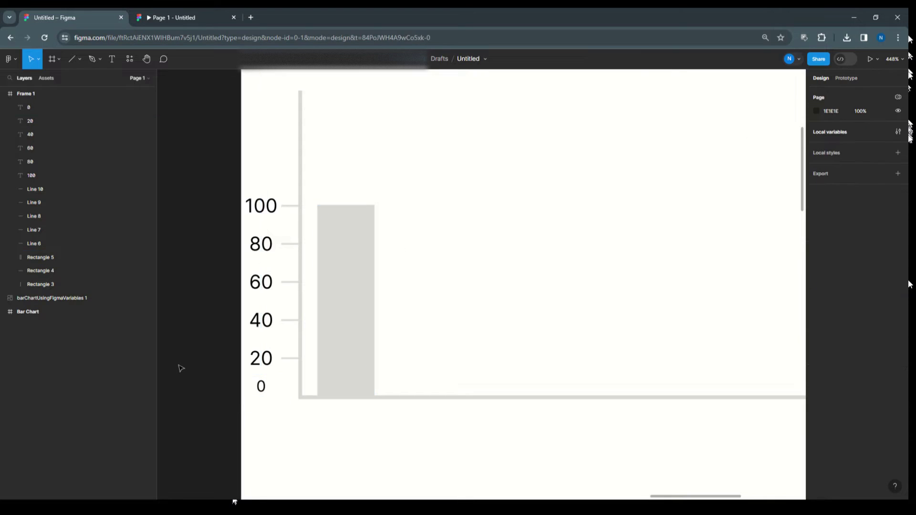
click(264, 392)
key(alt)
drag(265, 391, 262, 395)
click(203, 366)
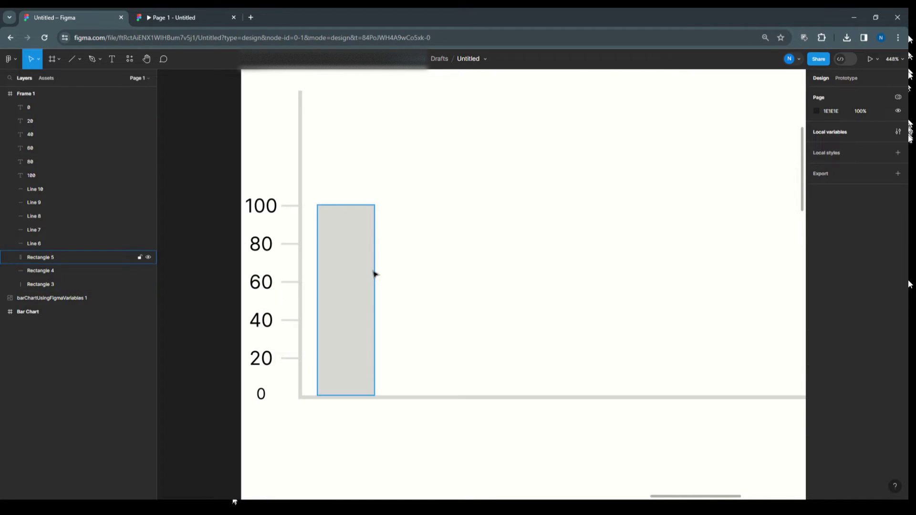
Step: Add a Jan label below the bar and widen its text box to 30 to match the bar's width
click(112, 59)
click(332, 411)
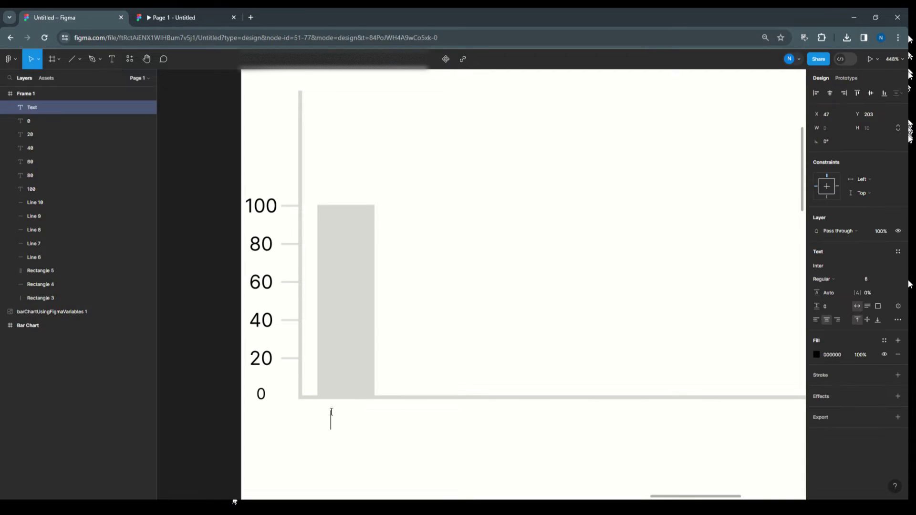
text(Jan)
key(Escape)
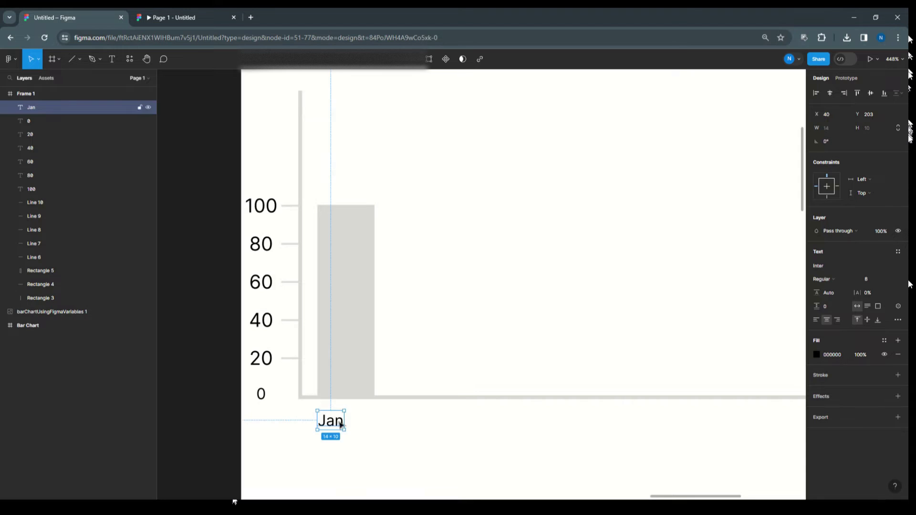
drag(344, 420, 375, 419)
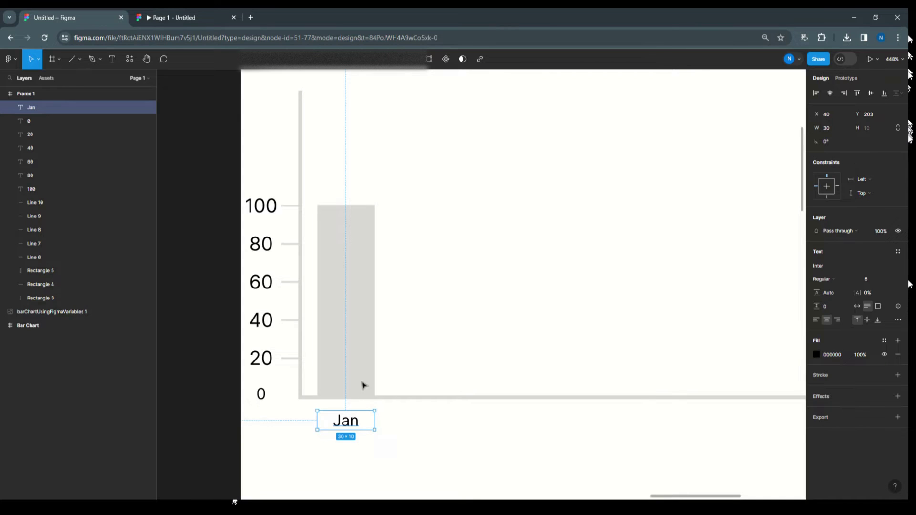
click(360, 361)
click(353, 420)
Step: Duplicate the grey bar in place and fill the copy with the document's blue, 2283DC
click(364, 235)
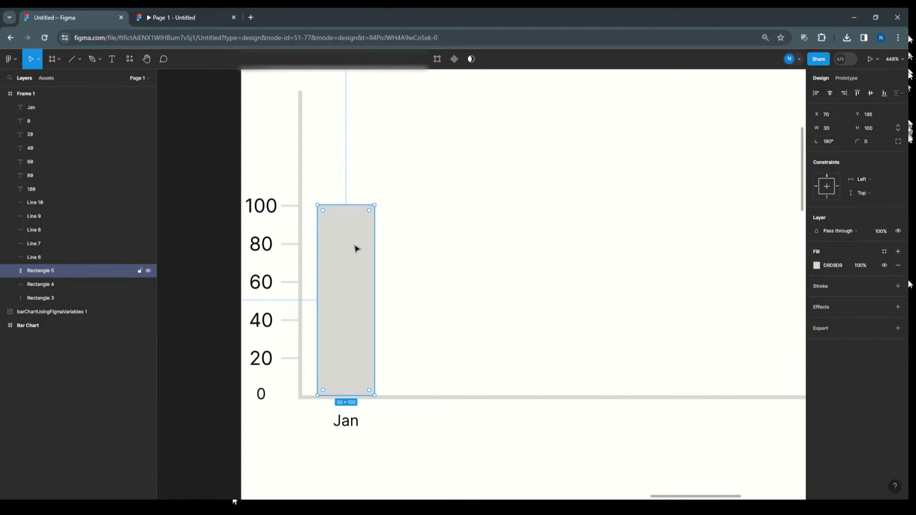
mouse_move(356, 253)
mouse_down()
mouse_move(391, 254)
mouse_move(354, 254)
mouse_move(363, 254)
mouse_up()
click(816, 265)
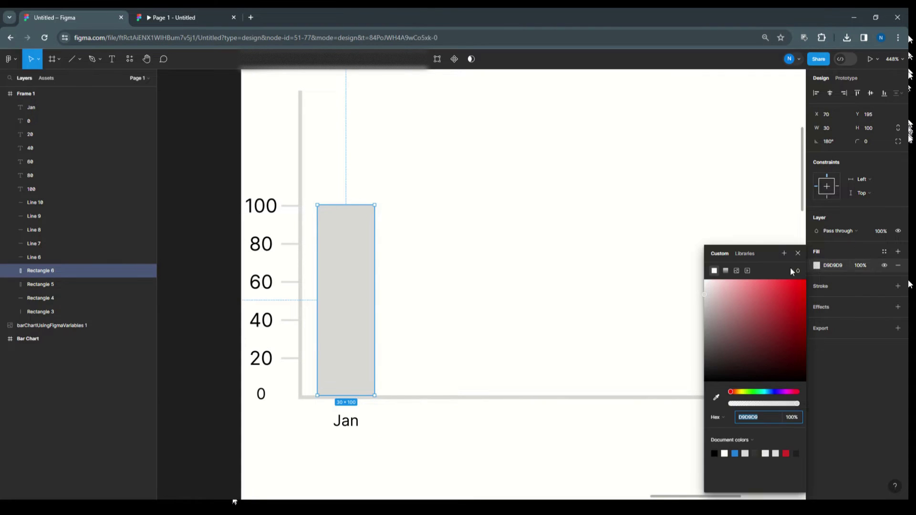
click(738, 453)
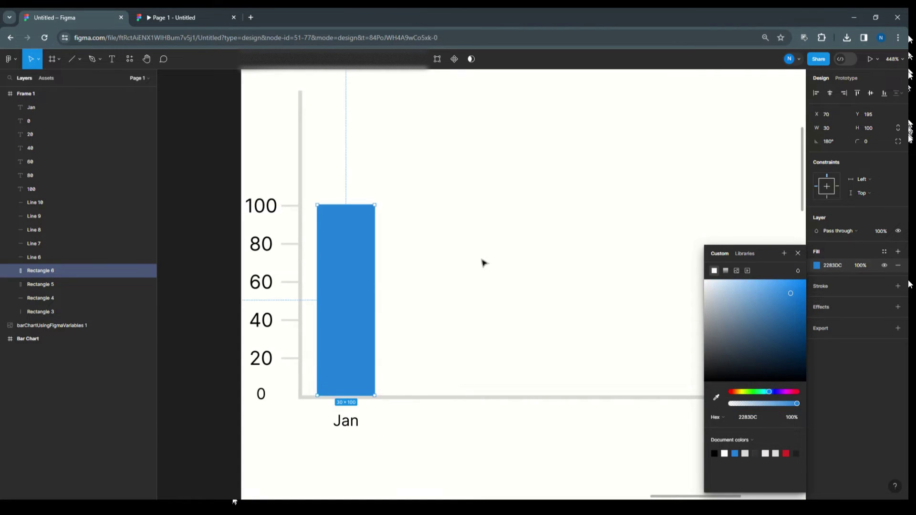
click(437, 253)
Step: Lower the blue bar's top edge to uncover the grey bar, and round both bars' upper corners with a radius of 3
click(358, 238)
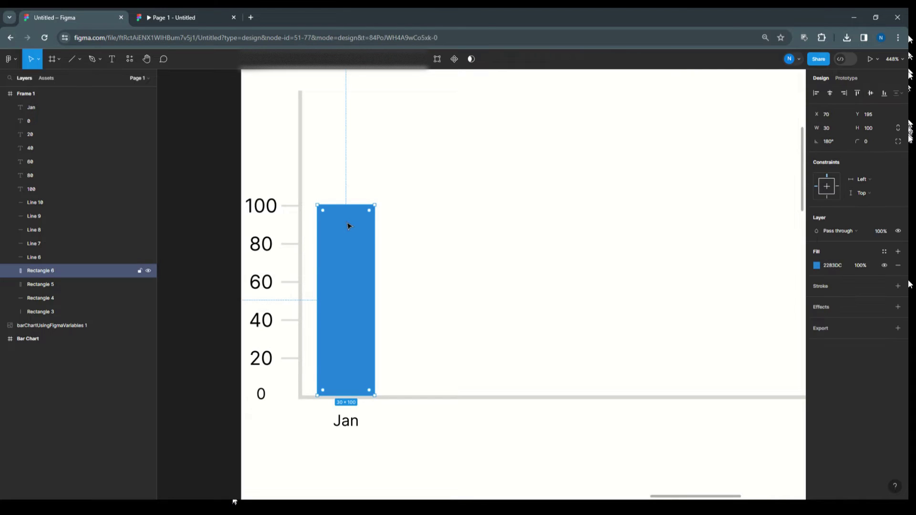
drag(342, 205, 343, 227)
click(345, 217)
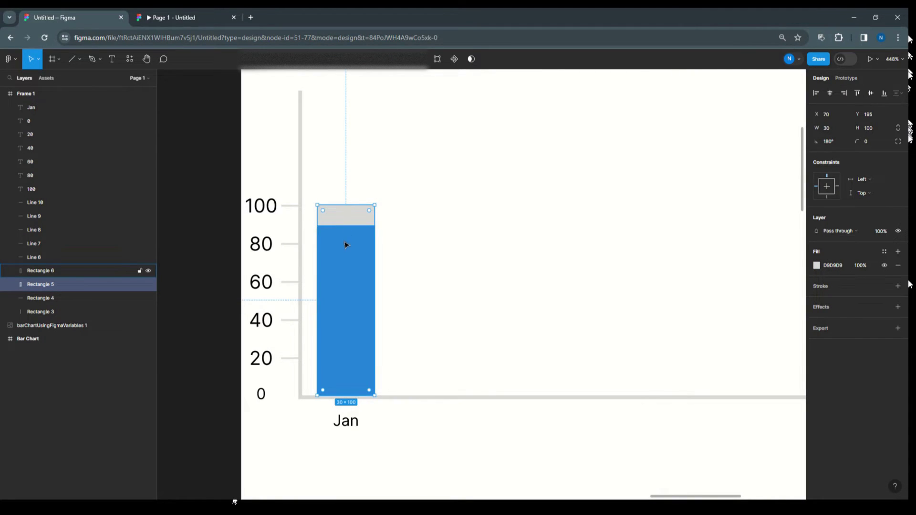
shift+click(50, 271)
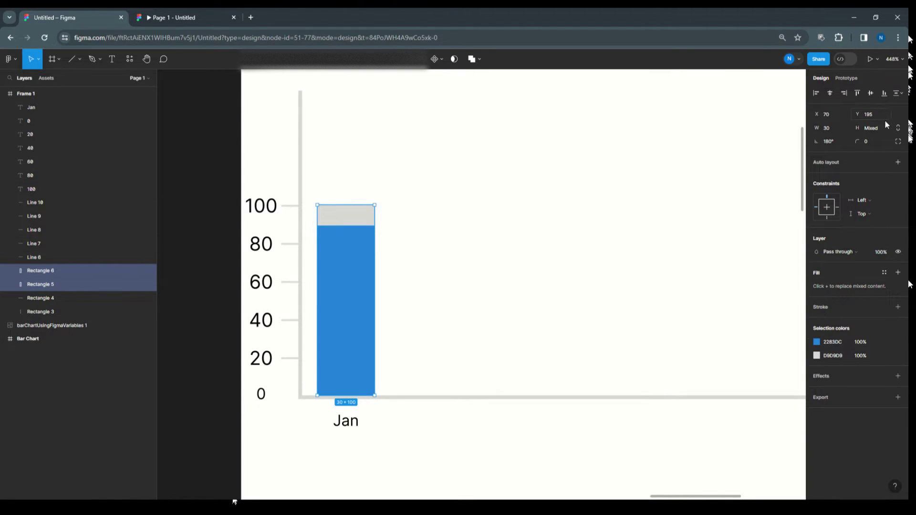
click(896, 142)
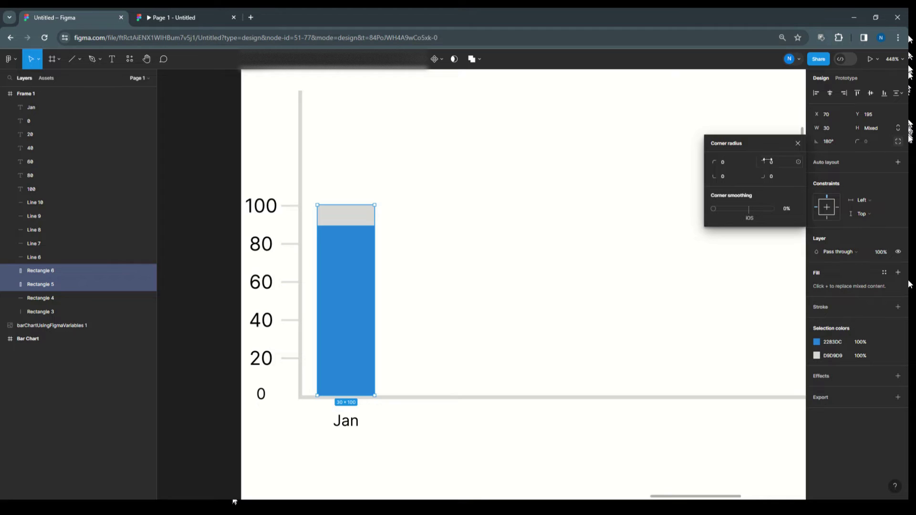
text(3)
click(454, 252)
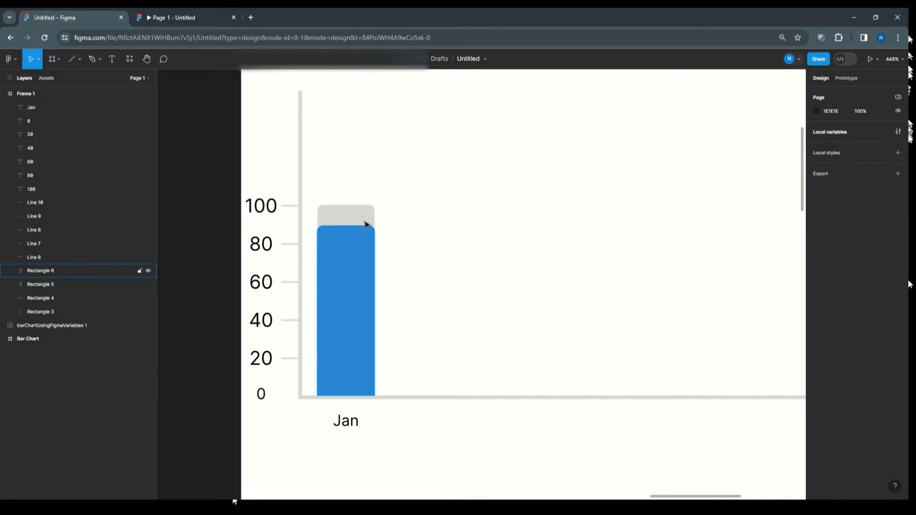
Step: Stretch the blue bar back up to the 100 tick, at a height of 100
click(346, 238)
drag(347, 225, 347, 205)
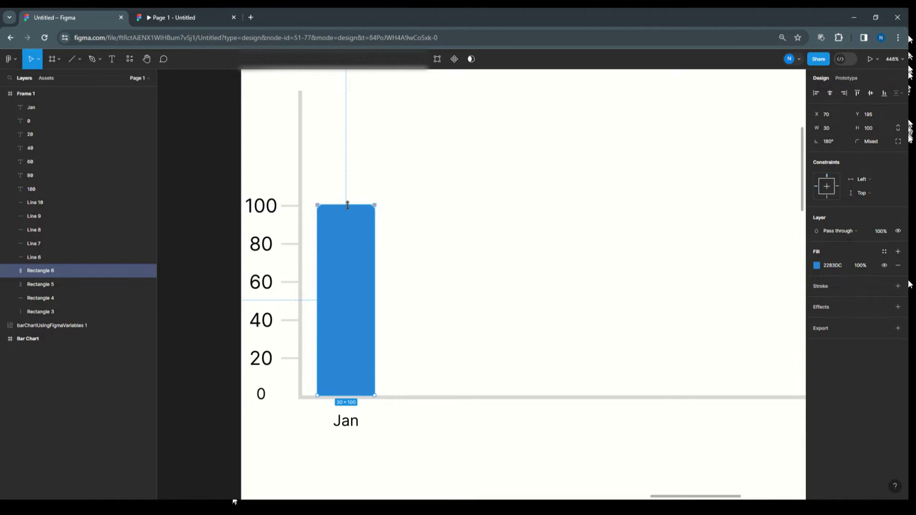
click(484, 207)
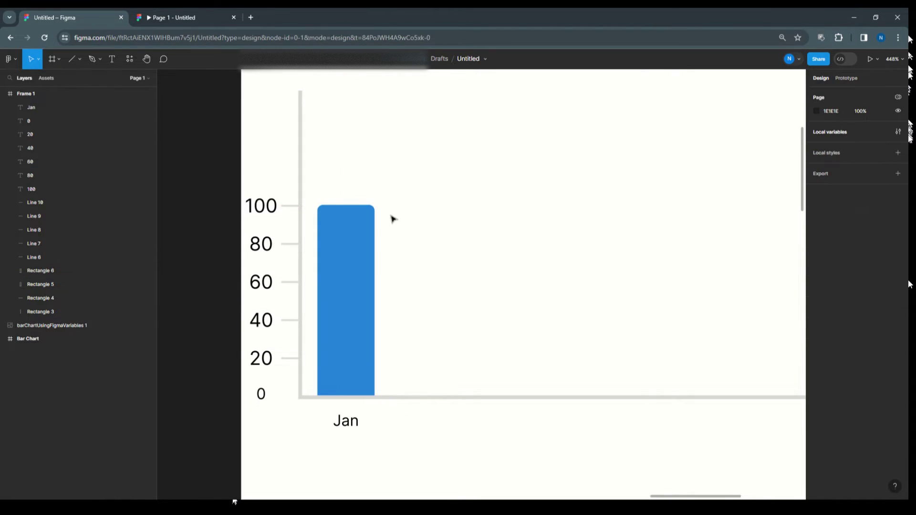
Step: Add a white text label reading 100 on the blue bar and set its font size to 12
click(114, 59)
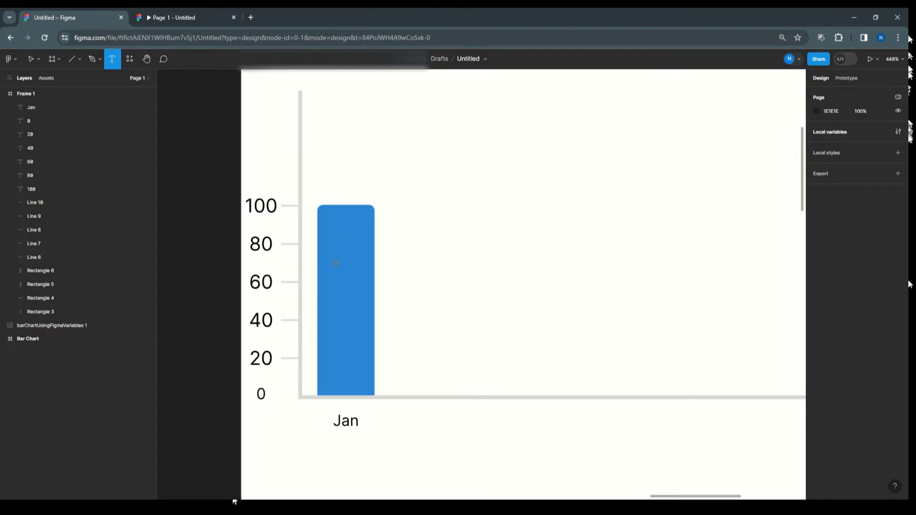
click(335, 301)
text(100)
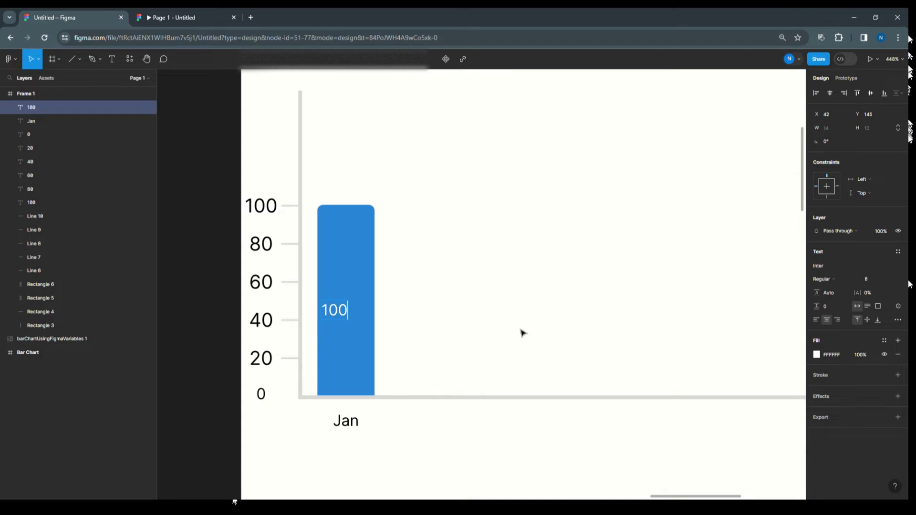
key(Escape)
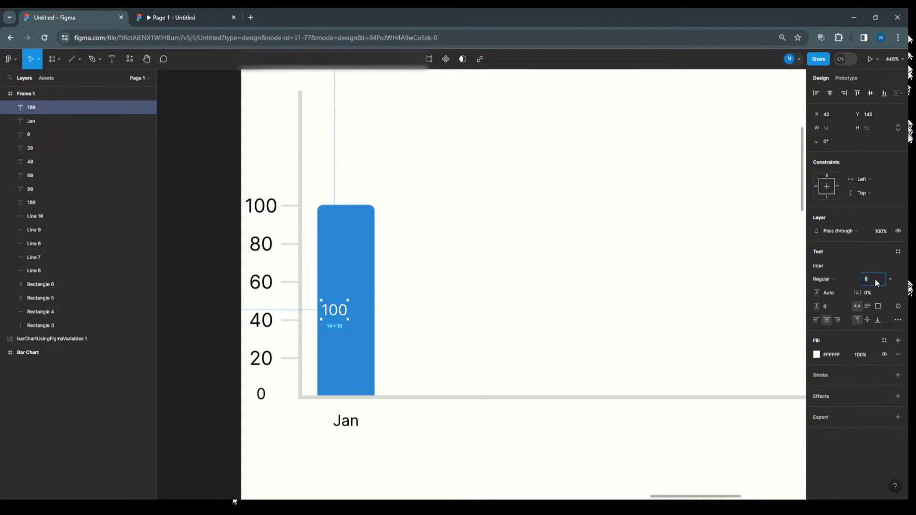
click(876, 279)
text(12)
key(Return)
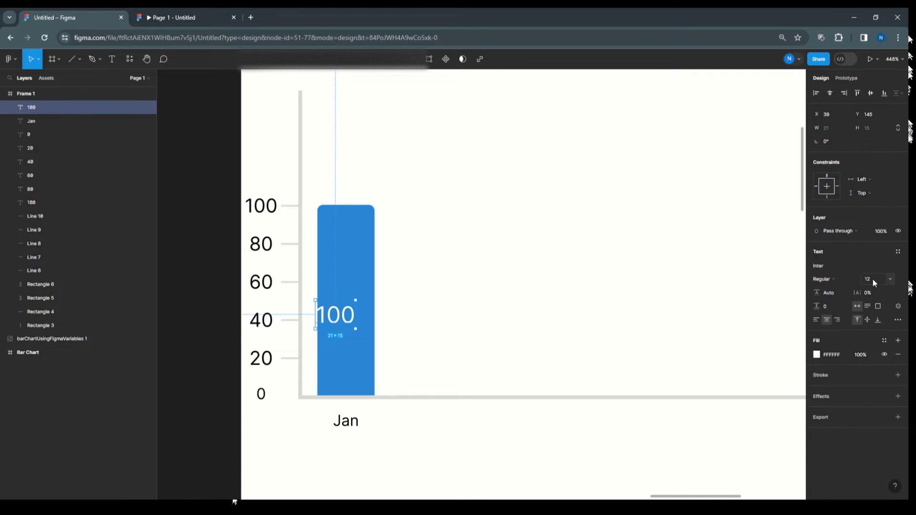
Step: Centre the white 100 label on the blue bar and widen its text box to 30, matching the bar's width
click(415, 314)
drag(341, 318, 348, 317)
click(454, 302)
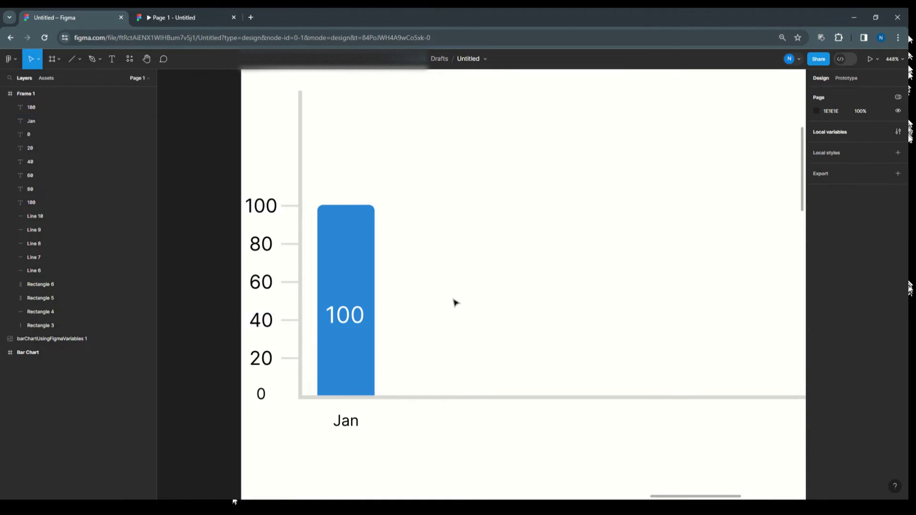
click(334, 315)
drag(325, 314, 317, 314)
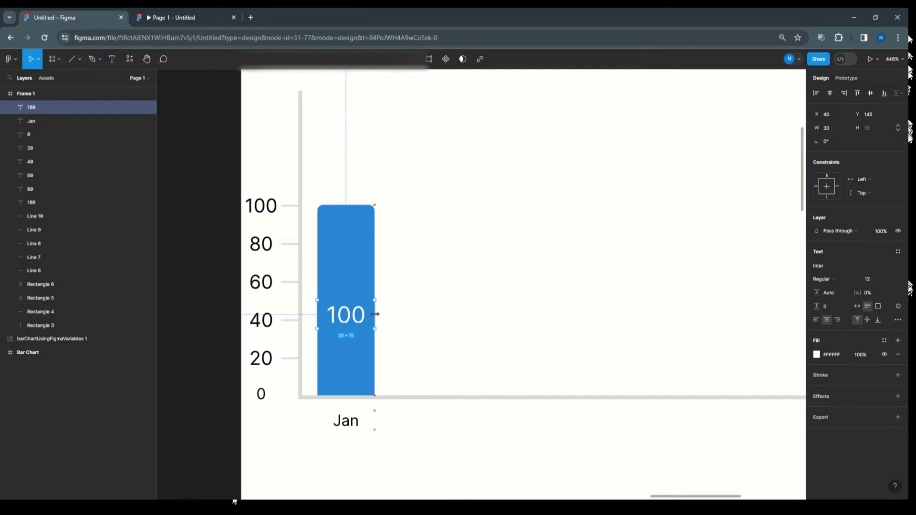
click(438, 317)
Step: Shorten the blue bar to a height of 66 and the grey bar behind it to 81
click(347, 235)
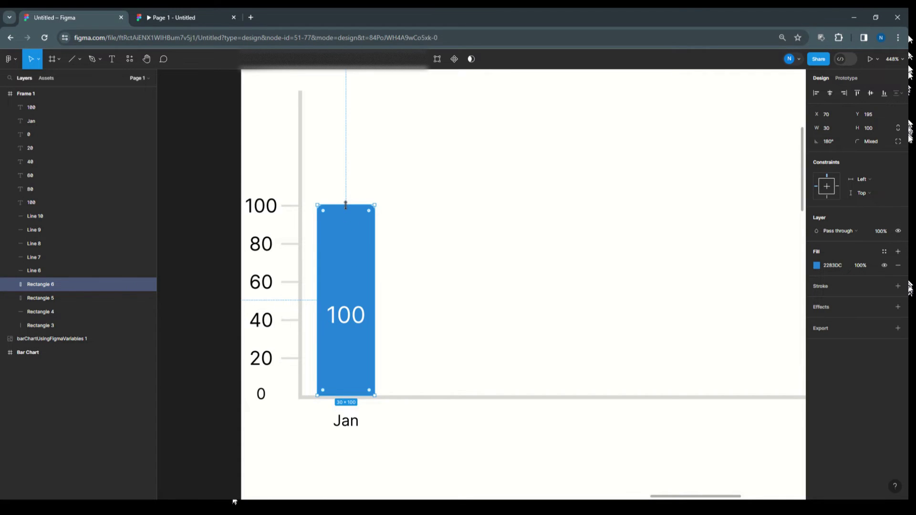
drag(345, 205, 346, 270)
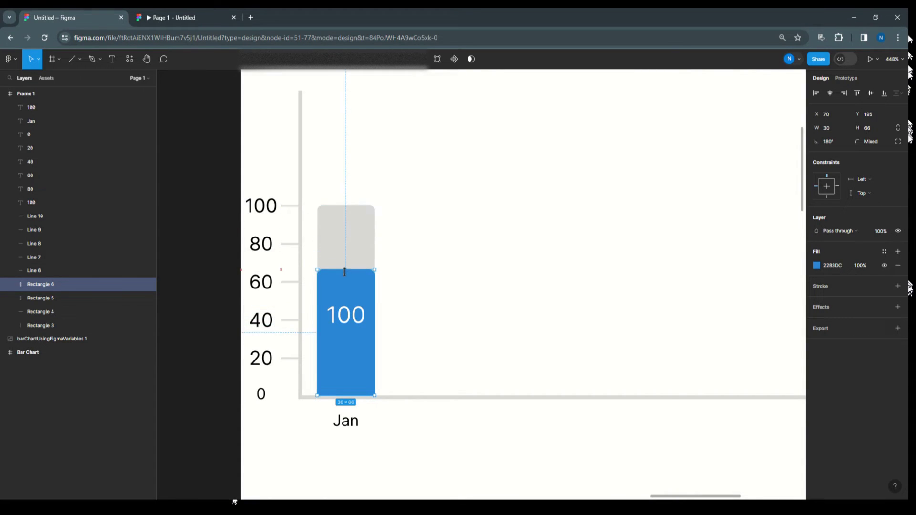
click(349, 206)
drag(348, 204, 348, 241)
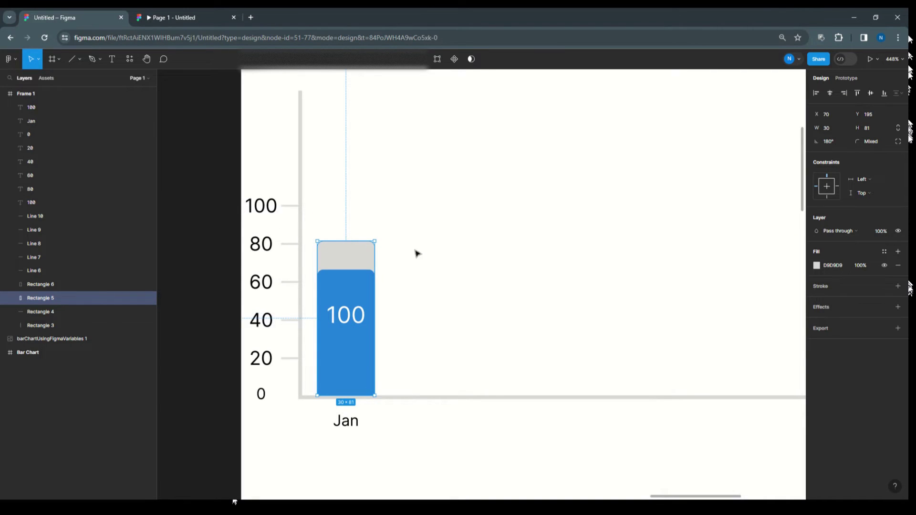
Step: Change the fill colour of the grey bar behind the blue bar to 333333
click(817, 266)
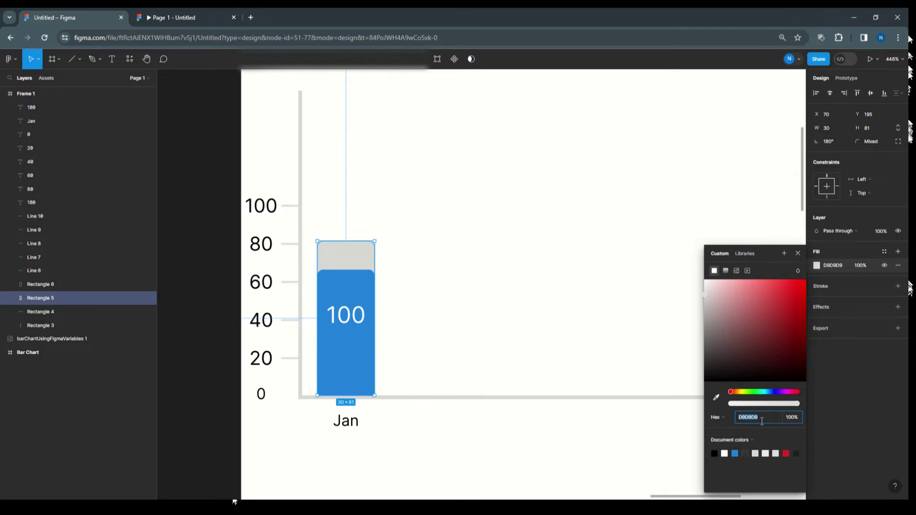
text(333333)
key(Return)
click(477, 369)
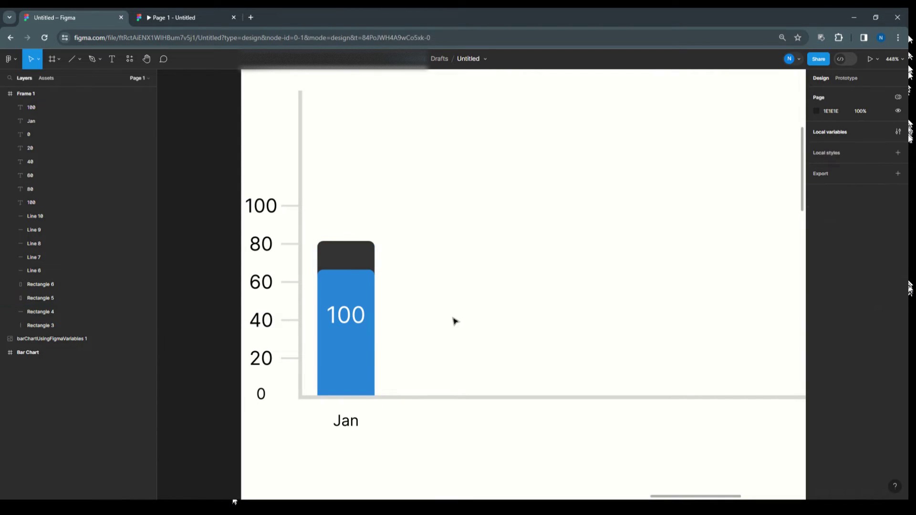
Step: Shorten the dark bar to a height of 66 so it matches the blue bar in front
click(343, 254)
drag(346, 240, 345, 270)
click(496, 262)
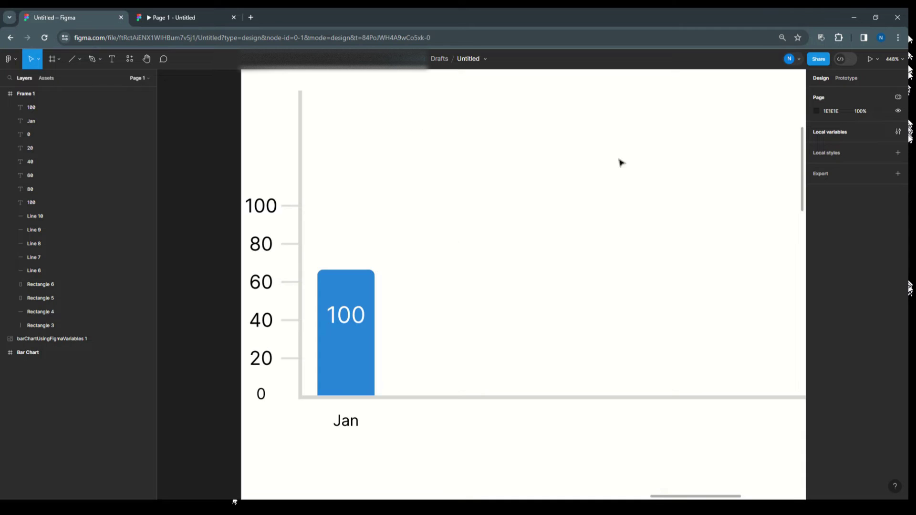
Step: Examine the MonthName, SalesValue and Bar variables across the bar modes of the BarChartData local variables collection
click(823, 134)
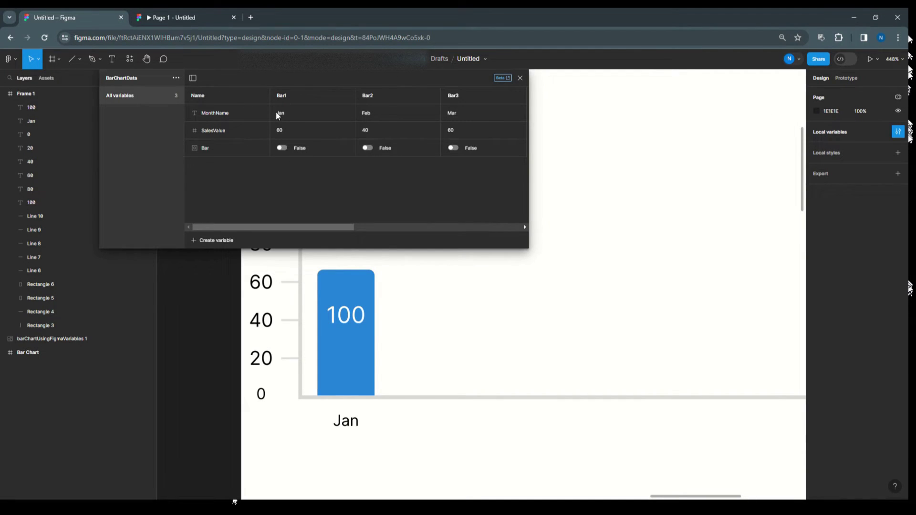
drag(271, 76, 488, 93)
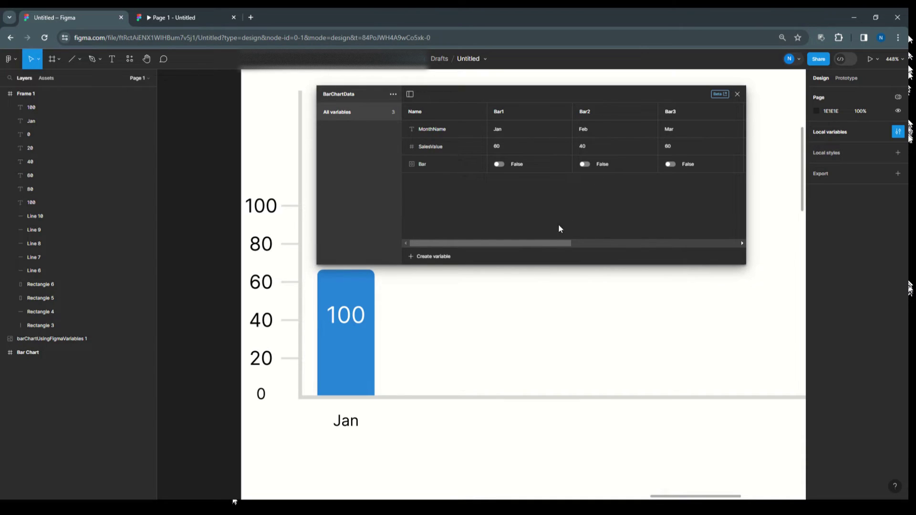
drag(537, 244, 477, 237)
click(428, 132)
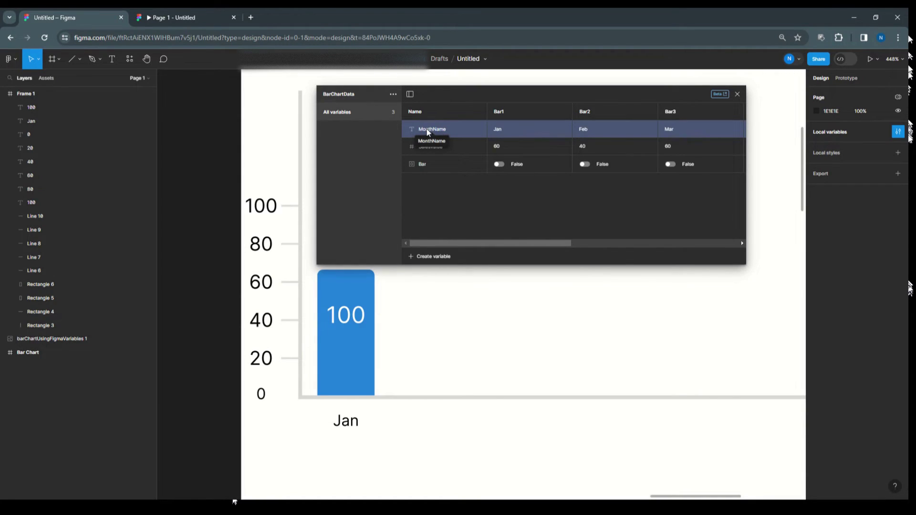
click(430, 148)
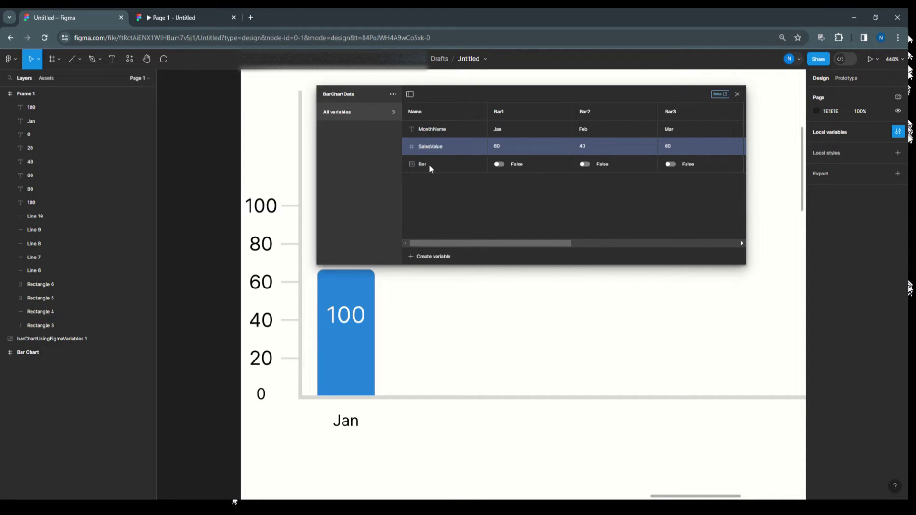
click(429, 167)
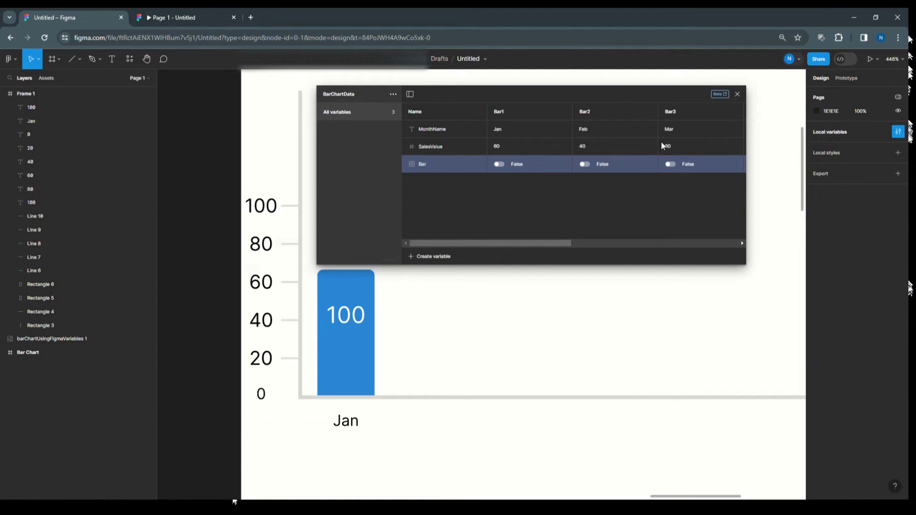
click(738, 95)
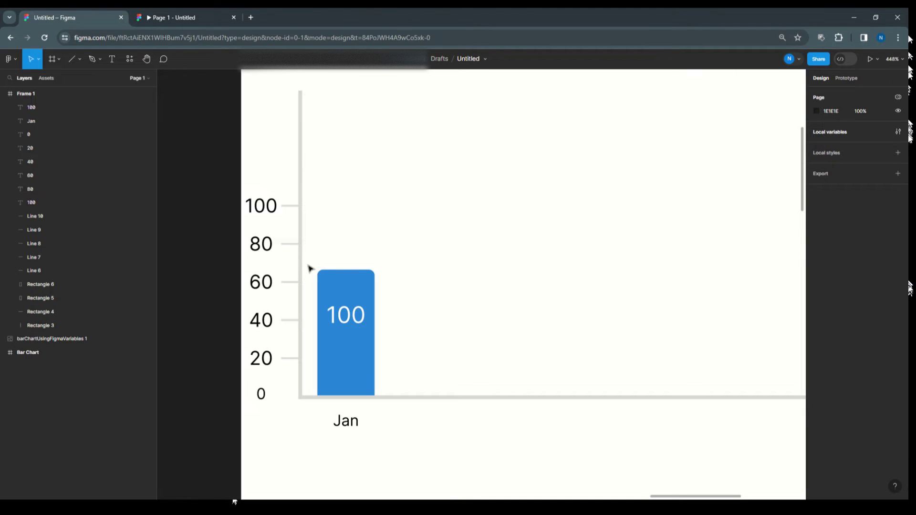
Step: Rename the blue bar's layer as Active
click(336, 281)
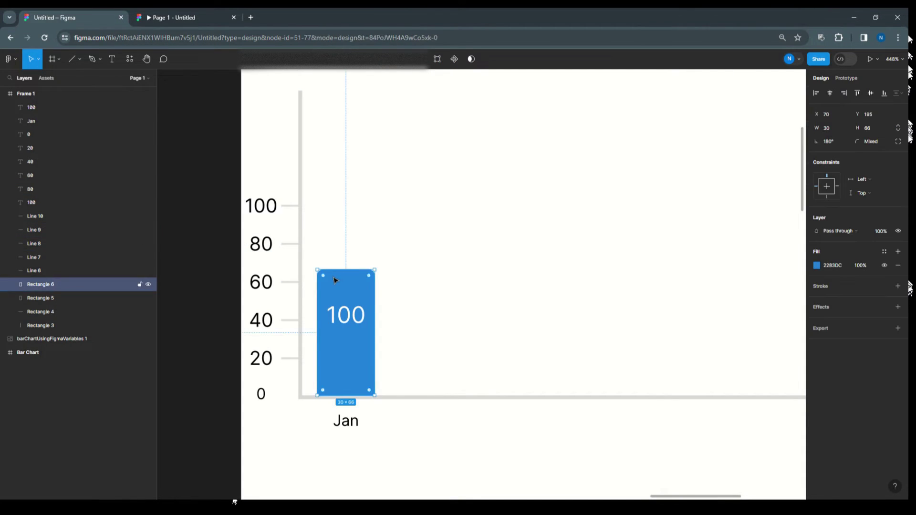
double_click(47, 283)
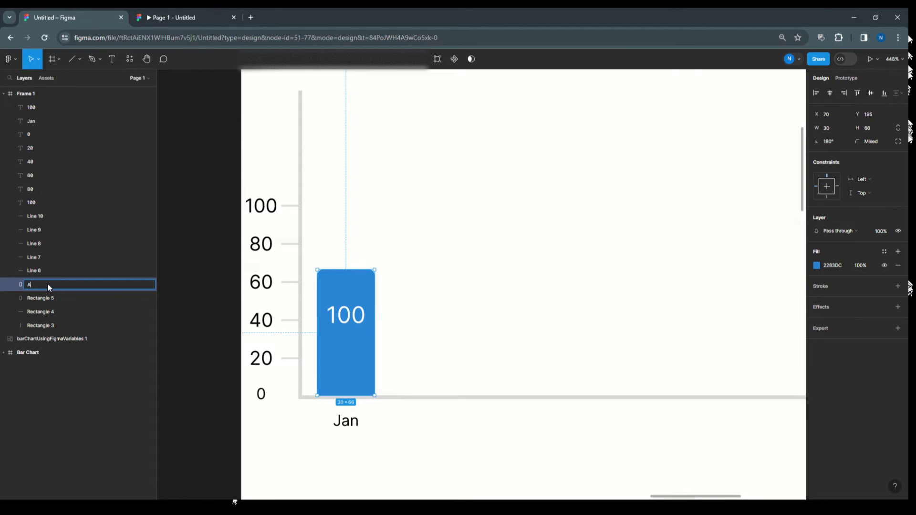
text(Active)
Step: Group the dark bar, the Active bar, the Jan label and the white 100 label, and name the group Bar1
click(41, 299)
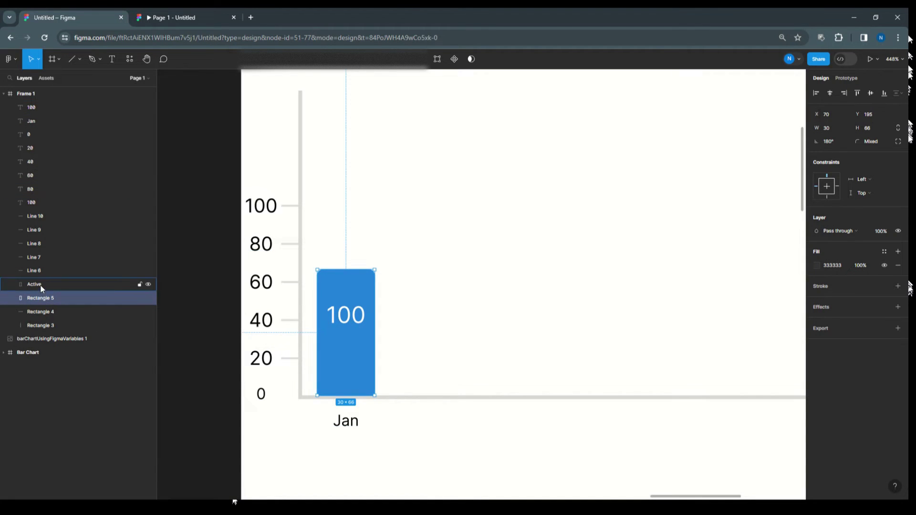
ctrl+click(39, 284)
ctrl+click(31, 120)
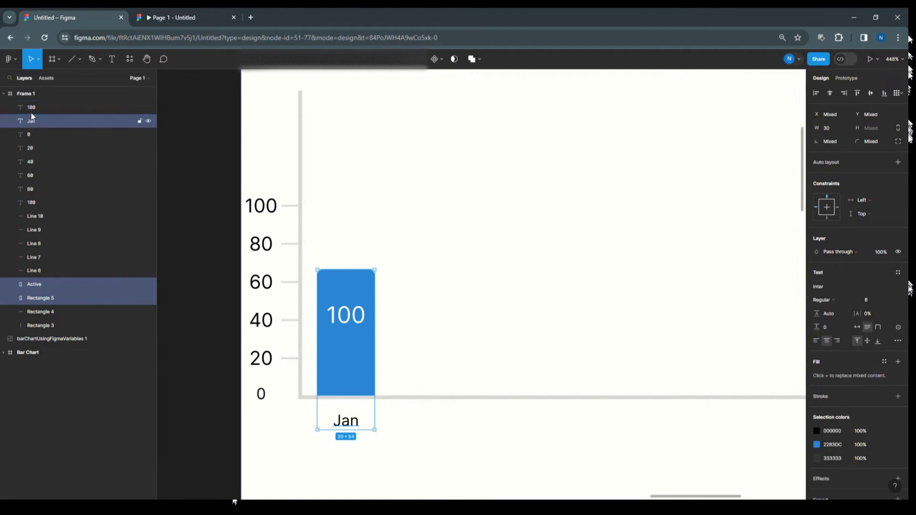
ctrl+click(34, 108)
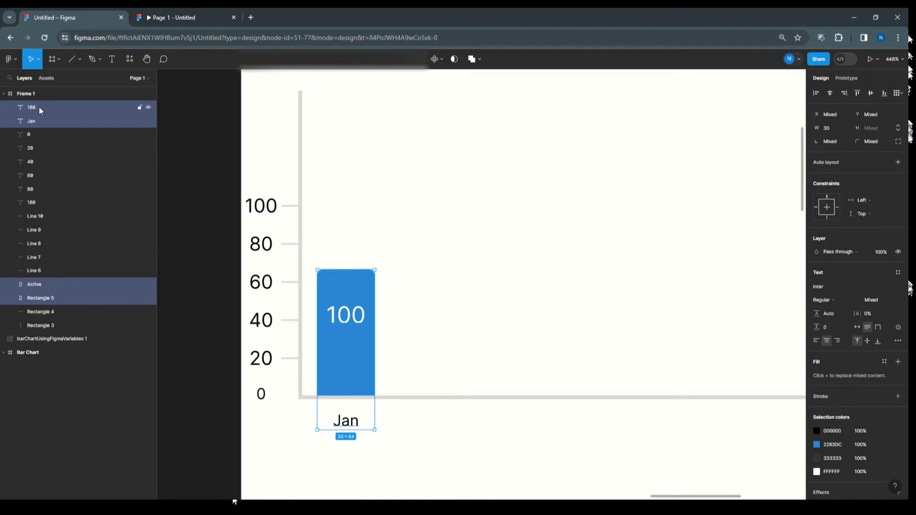
key(ctrl+g)
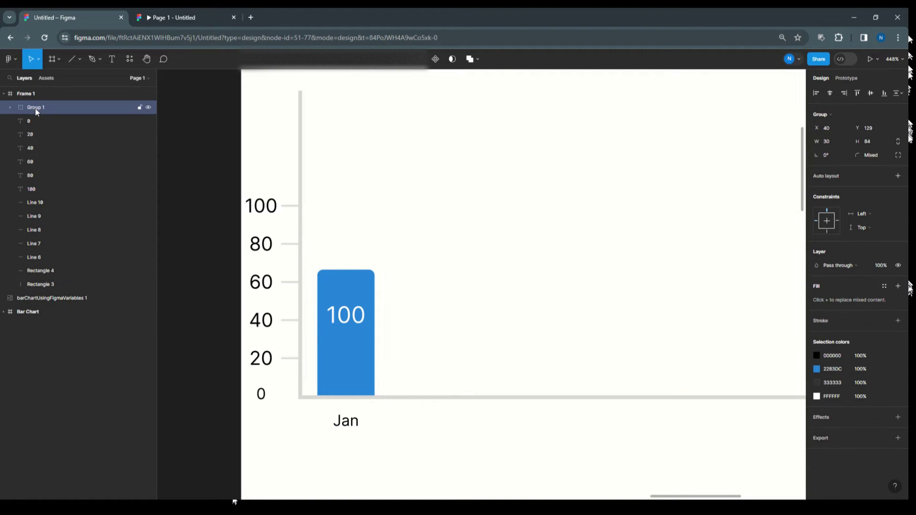
double_click(35, 108)
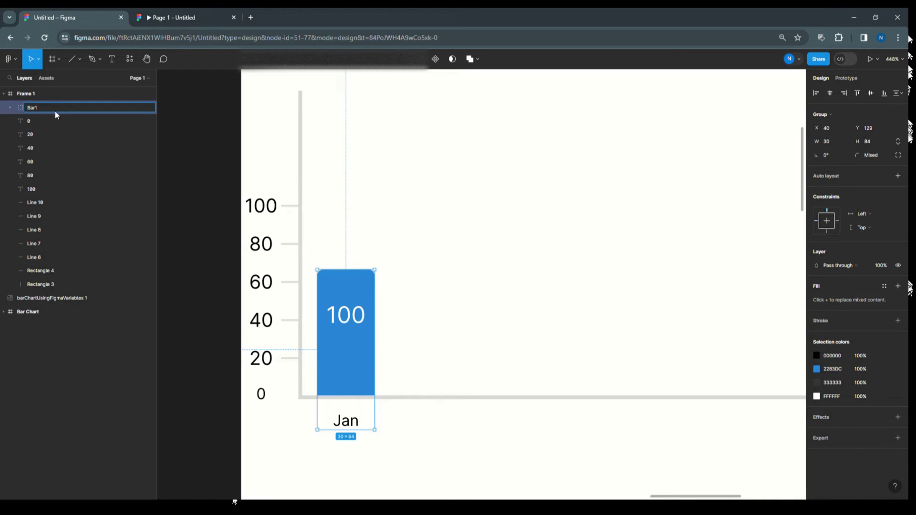
Step: Combine the Active bar and its white 100 label inside the Bar1 group into an auto layout frame
click(10, 108)
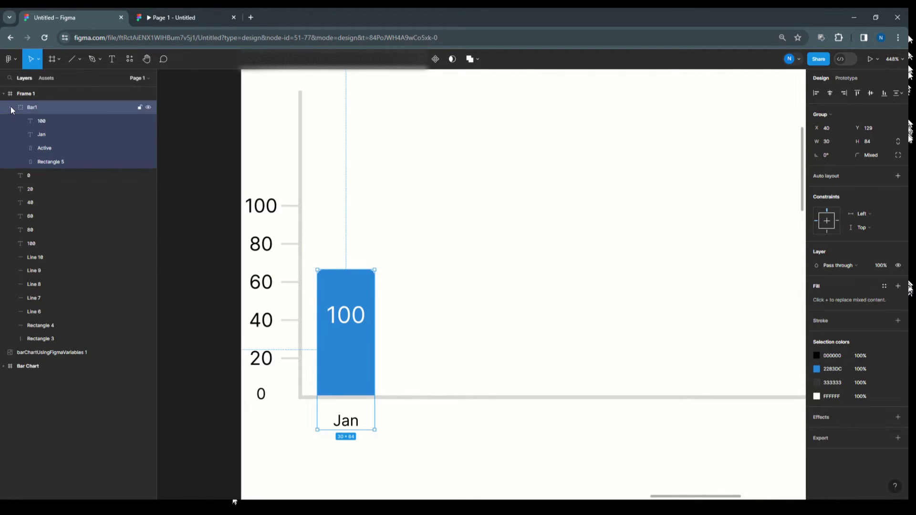
click(53, 145)
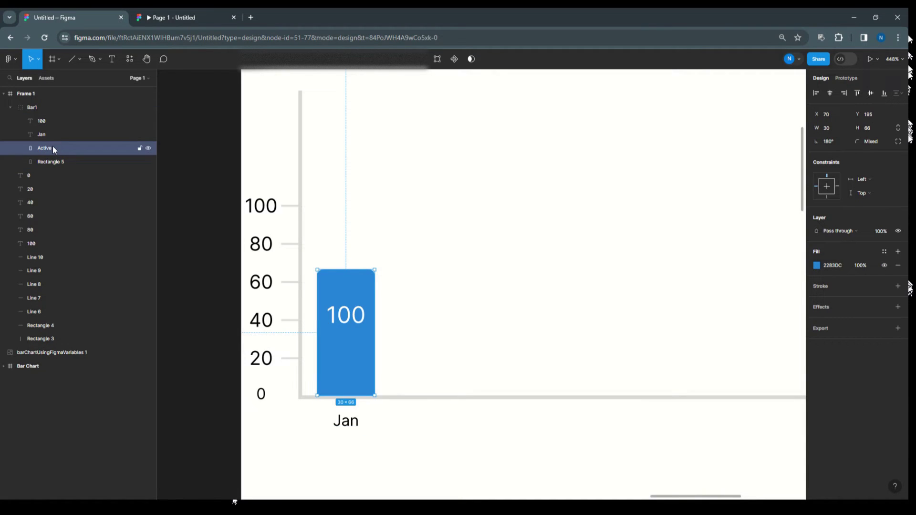
shift+click(49, 120)
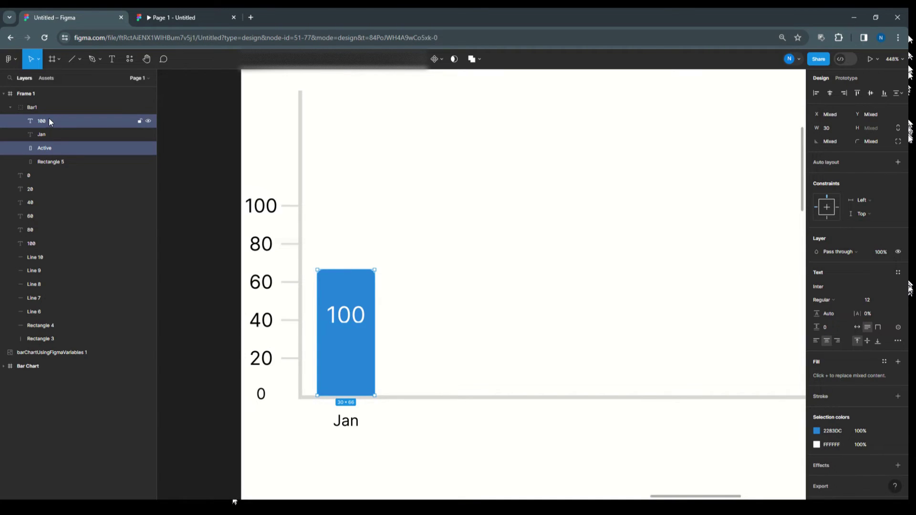
click(831, 164)
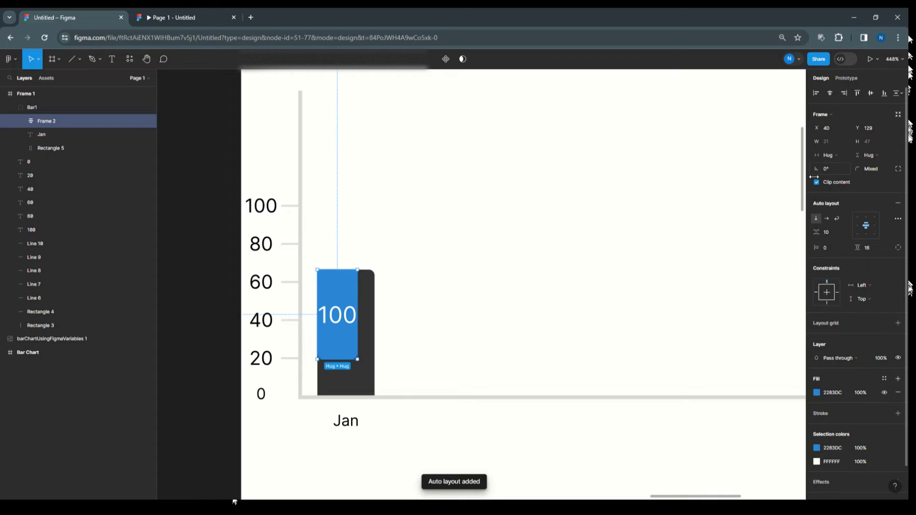
click(460, 289)
Step: Rename the new auto layout frame in the Bar1 group as Active and check the layer it contains
click(347, 290)
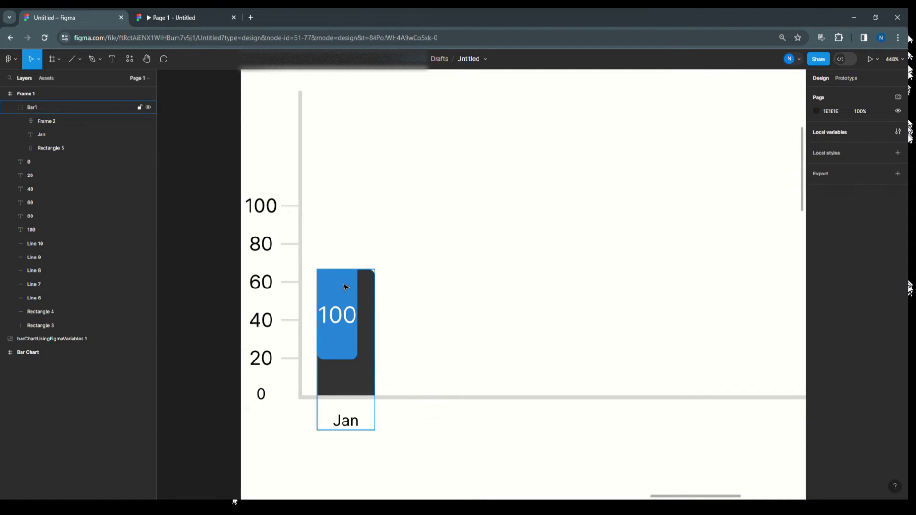
click(45, 122)
double_click(47, 121)
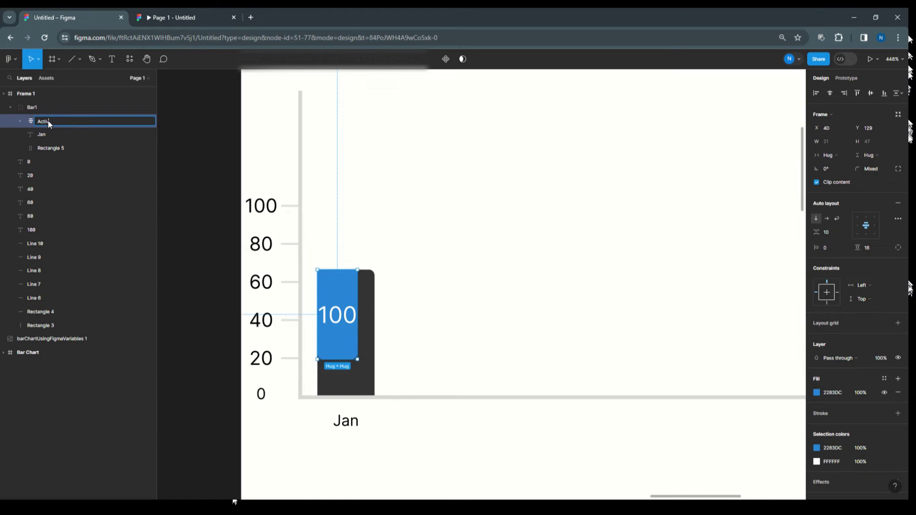
click(19, 121)
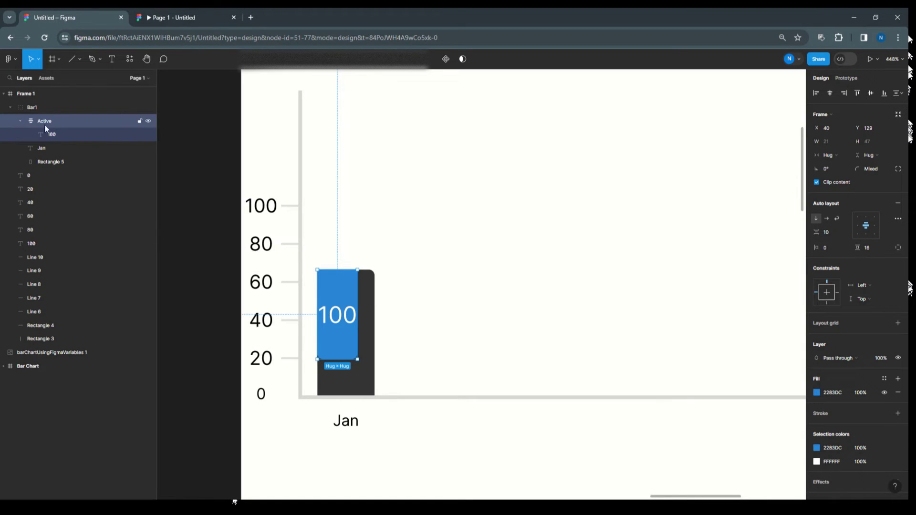
click(19, 119)
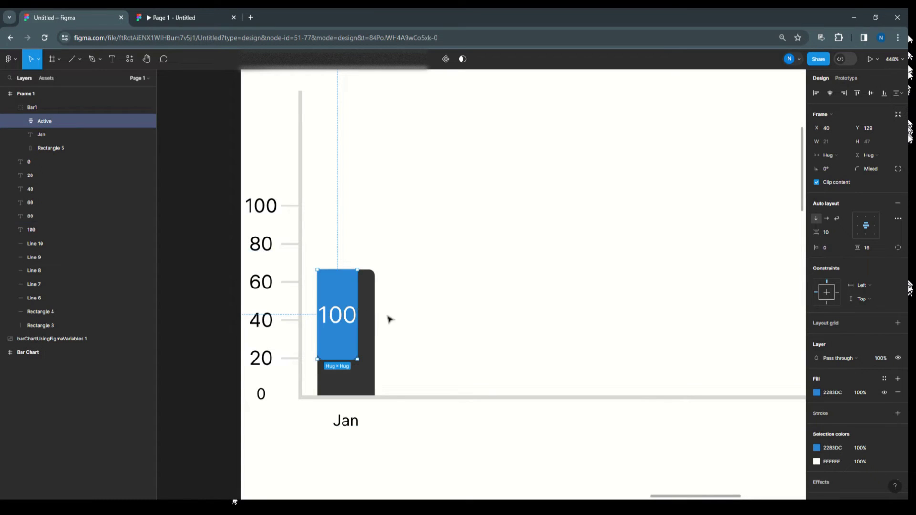
Step: Stretch the Active frame to 30 wide and 66 high so it covers the dark bar
drag(361, 301, 374, 301)
drag(347, 358, 342, 395)
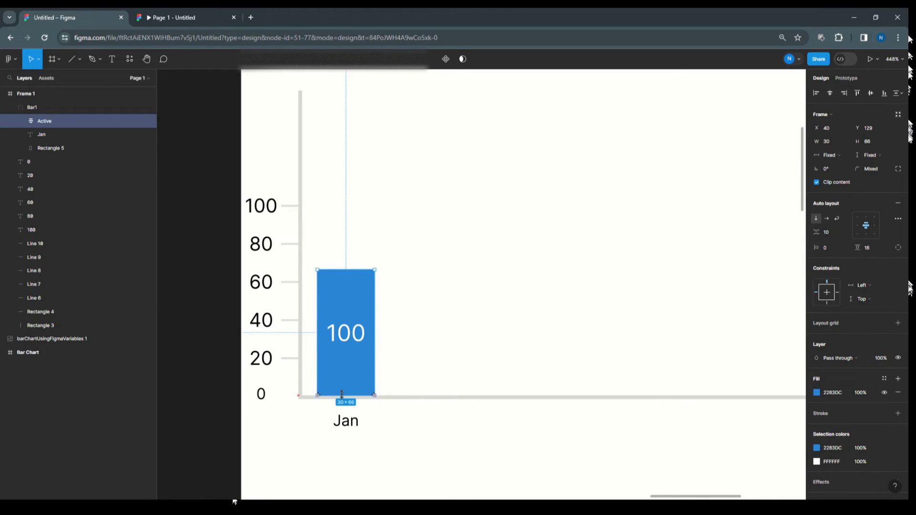
click(413, 369)
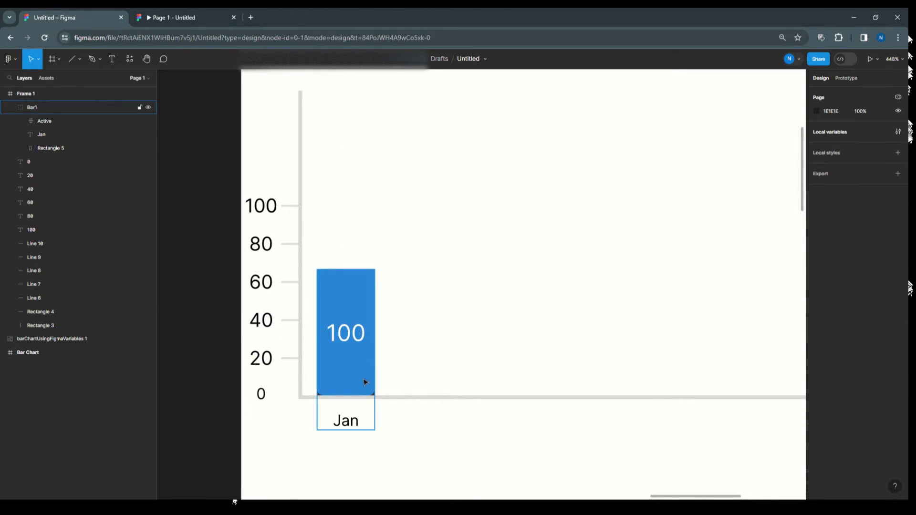
Step: Rotate the Active frame by 180° to bring its rounded corners to the upper end
click(366, 346)
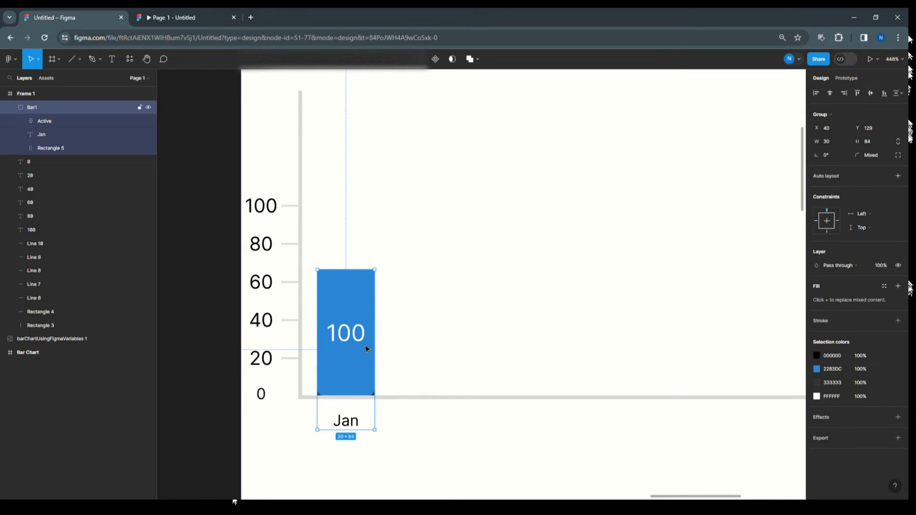
click(64, 120)
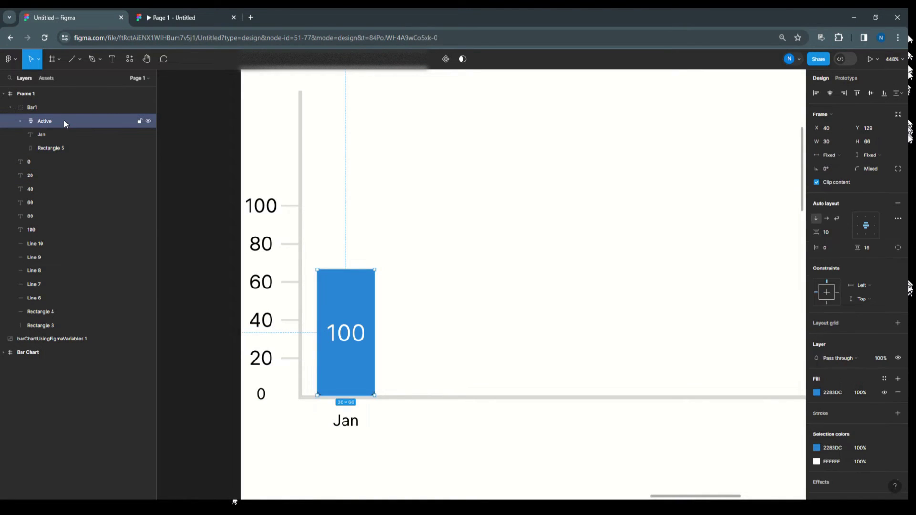
click(831, 172)
text(180)
key(Return)
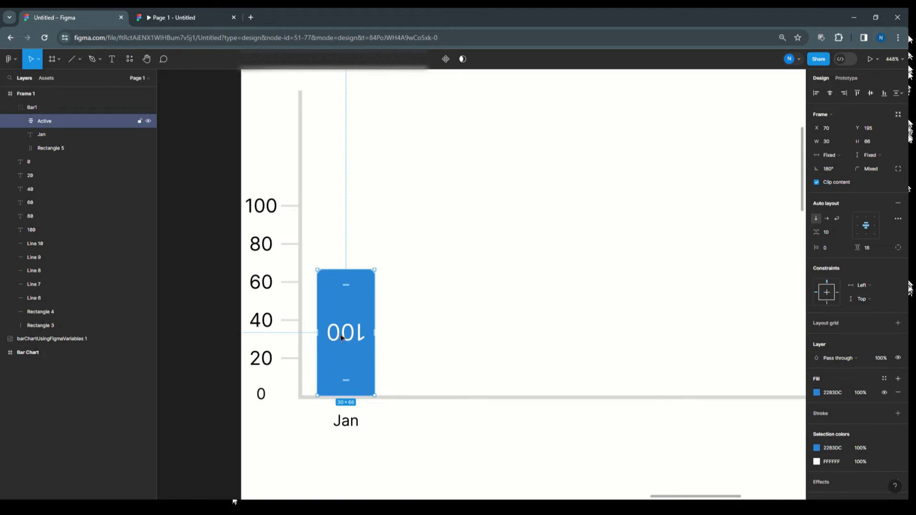
Step: Turn the white 100 label inside the Active frame upright by setting its rotation to 360
click(53, 136)
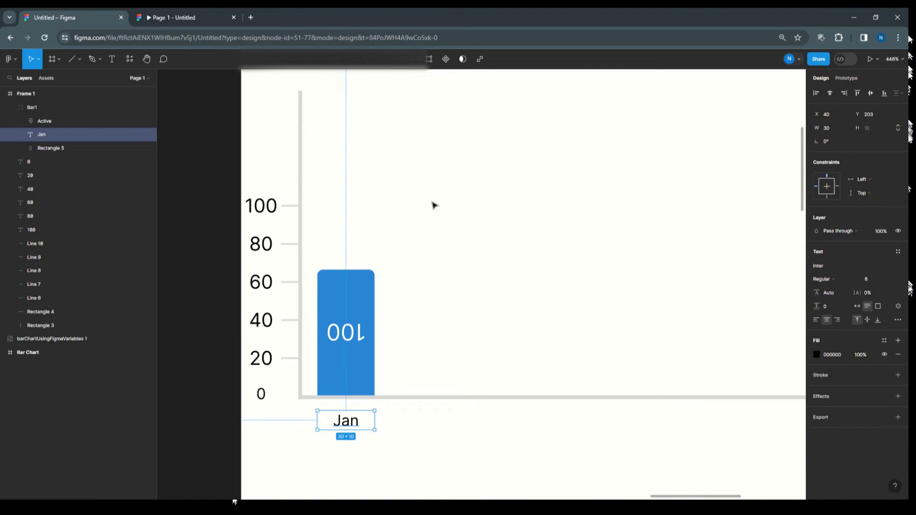
click(22, 121)
click(41, 131)
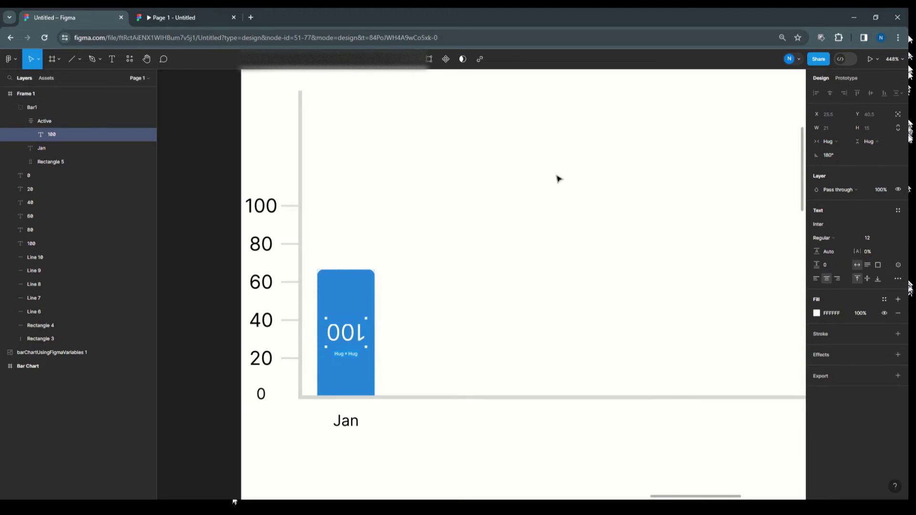
click(835, 155)
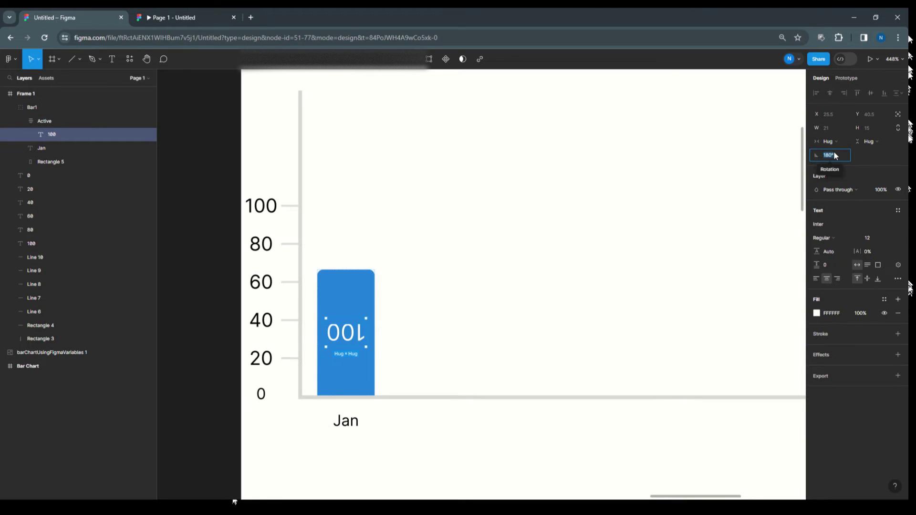
text(360)
key(Return)
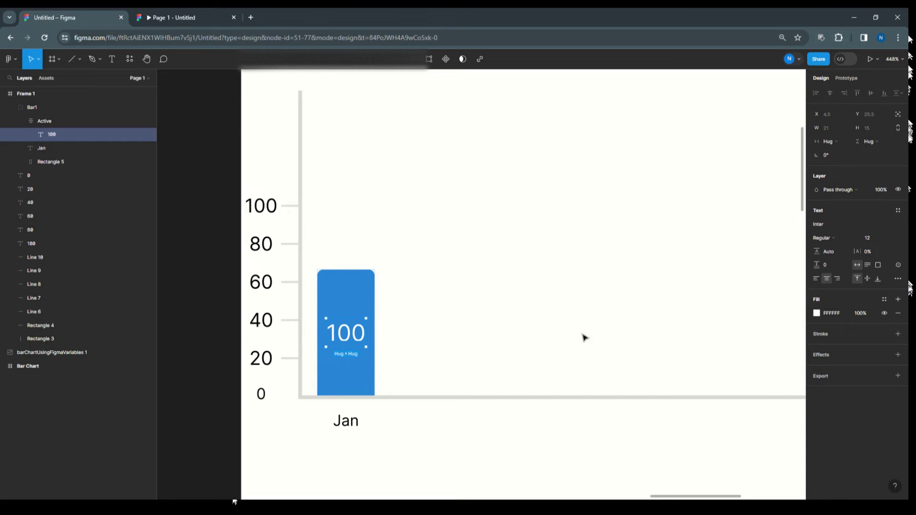
click(420, 308)
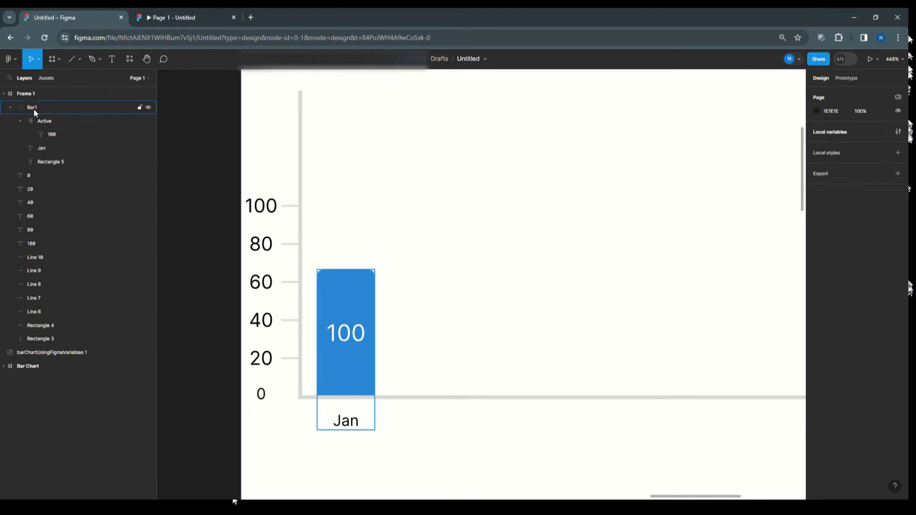
Step: Bind the height of Rectangle 5 in the Bar1 group to the SalesValue variable
click(43, 147)
click(45, 161)
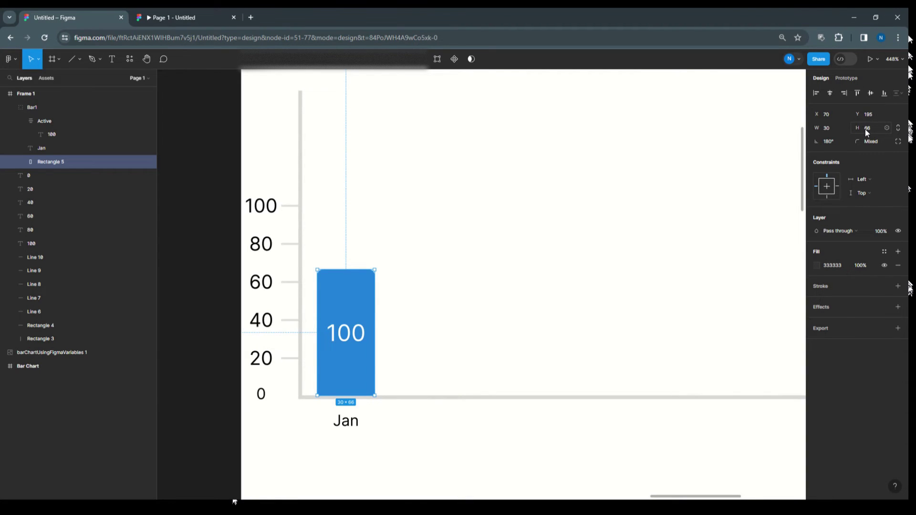
click(886, 129)
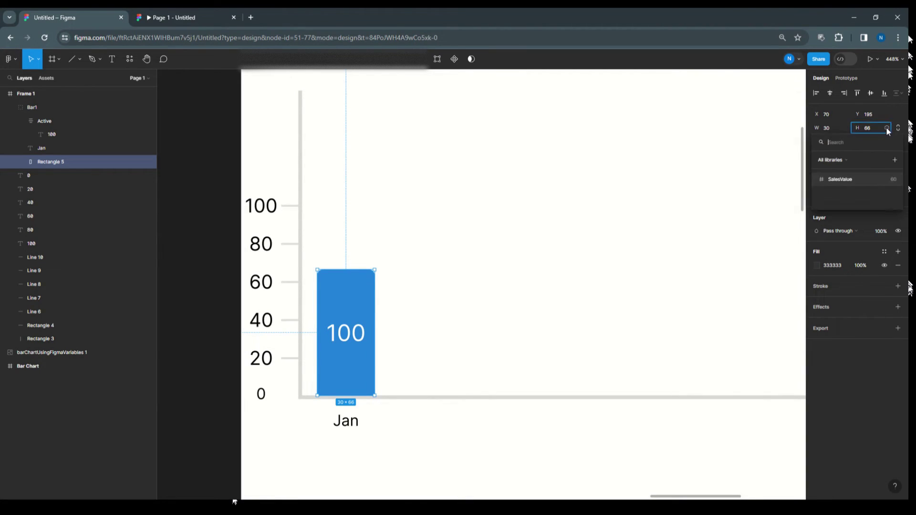
click(841, 179)
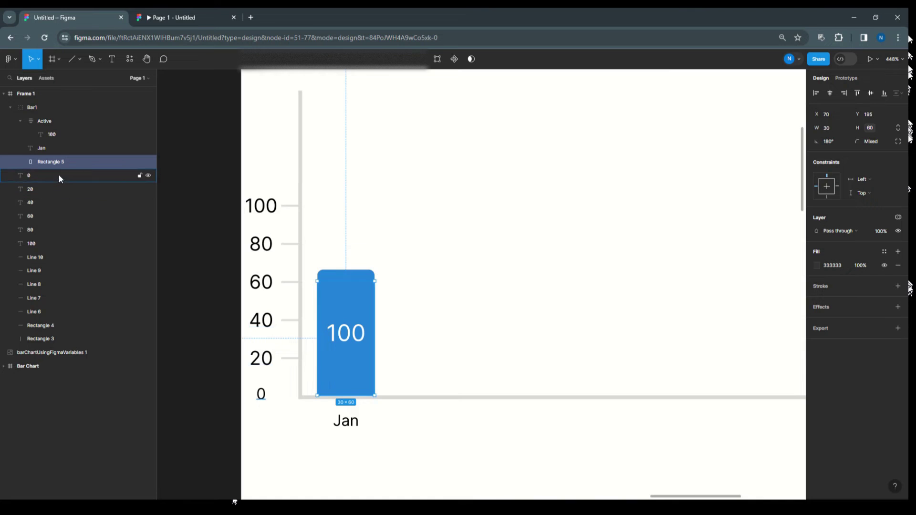
Step: Bind the text of the Jan label in the Bar1 group to the MonthName variable
click(44, 148)
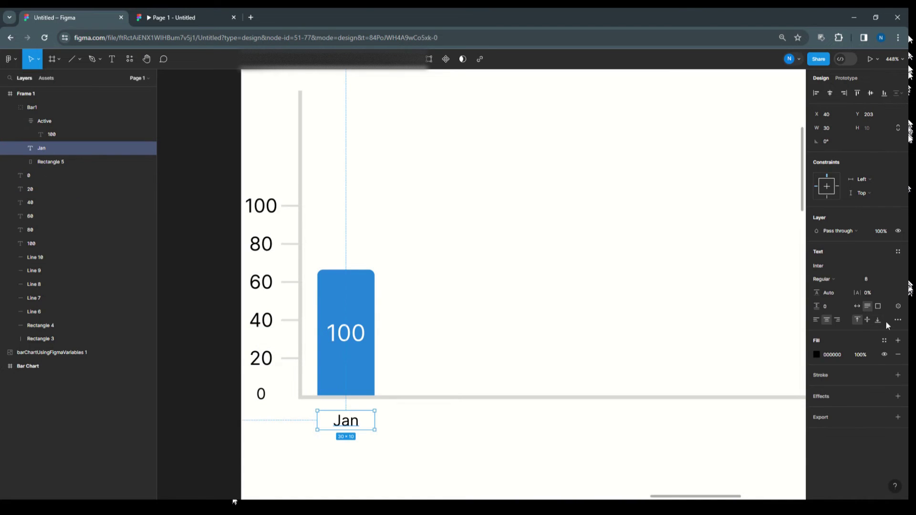
click(898, 306)
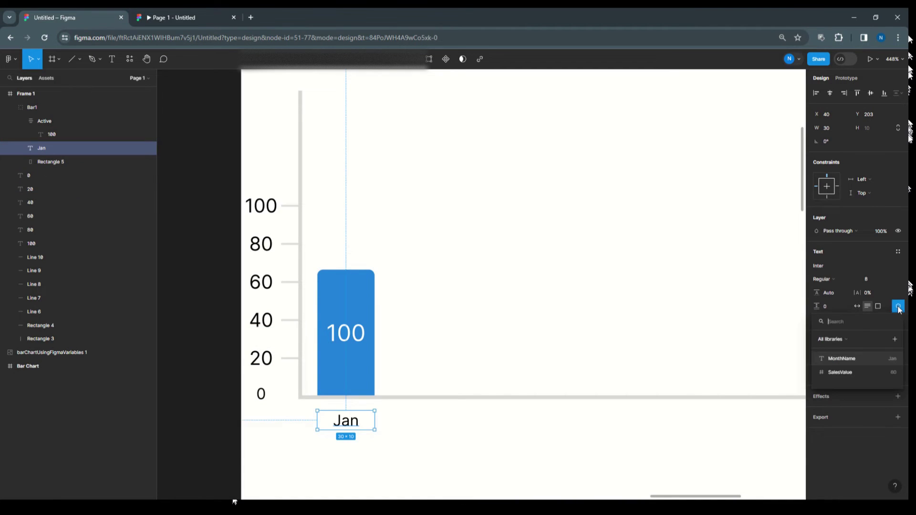
click(842, 359)
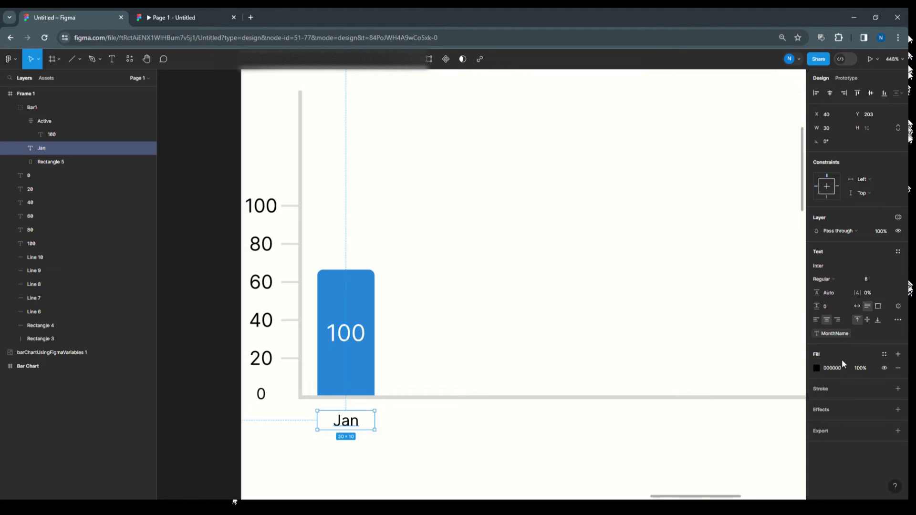
Step: Bind the height of the blue Active frame in the Bar1 group to the SalesValue variable
click(58, 135)
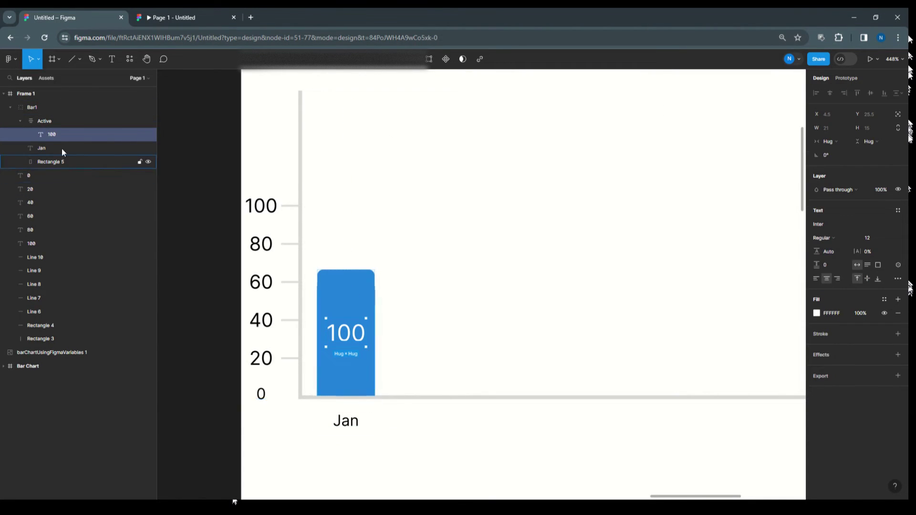
click(47, 121)
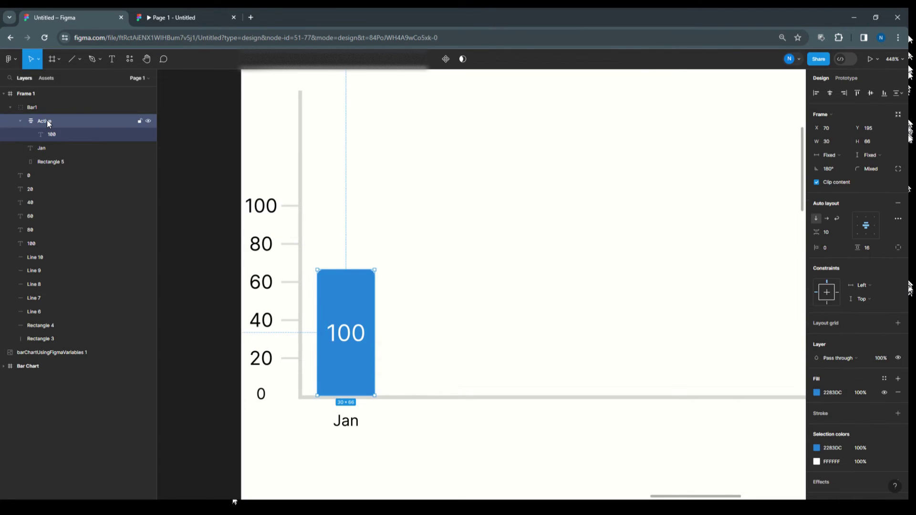
click(19, 122)
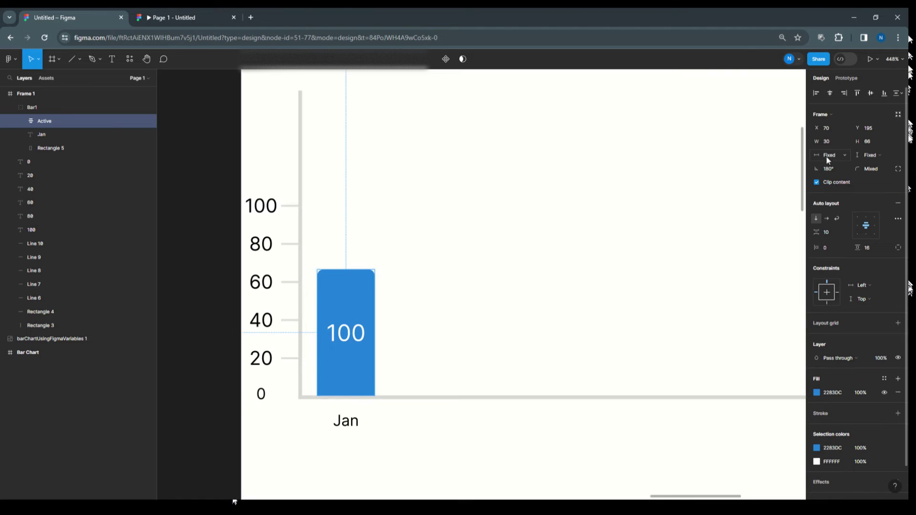
click(887, 141)
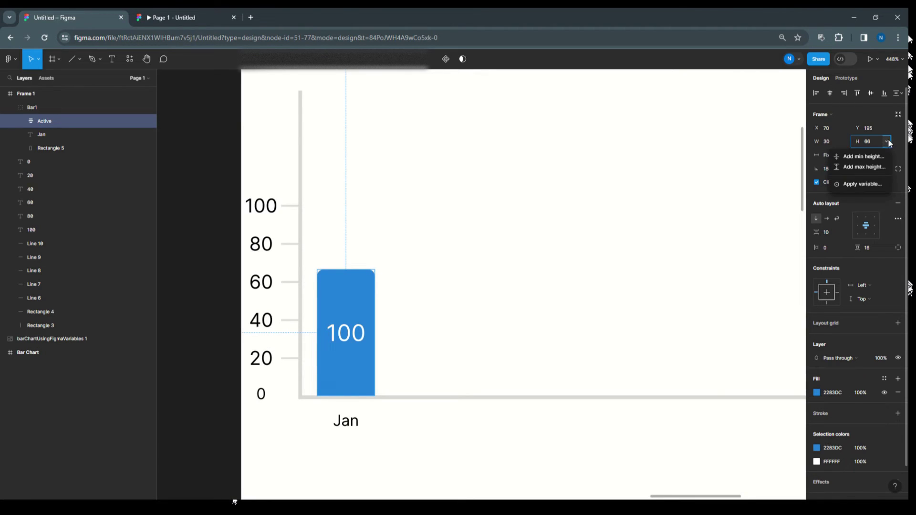
click(875, 184)
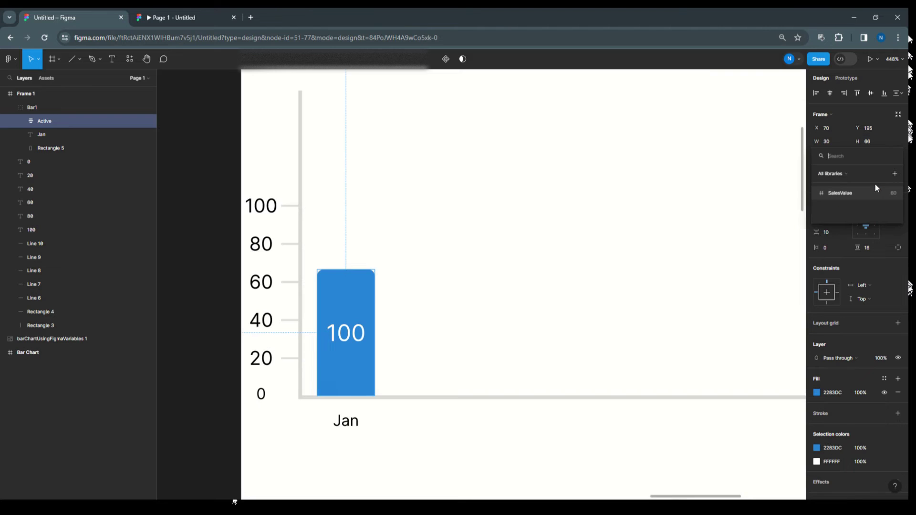
click(846, 190)
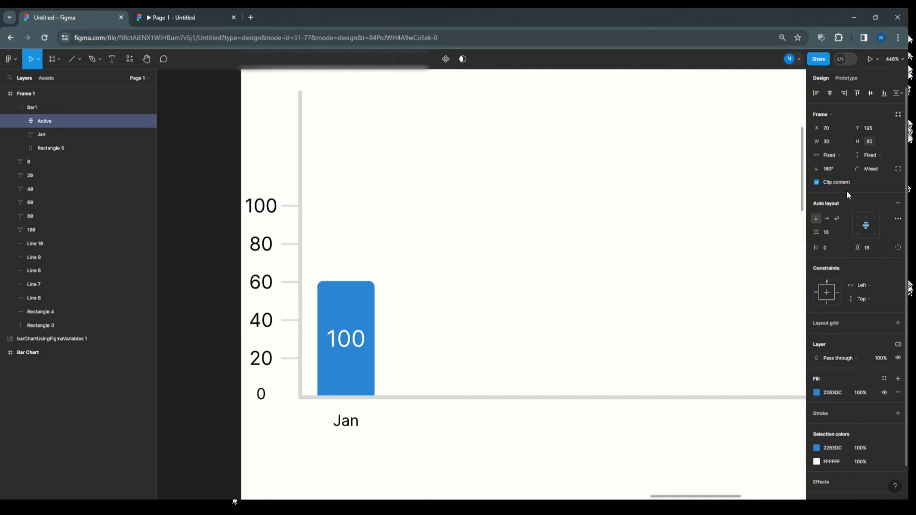
click(417, 328)
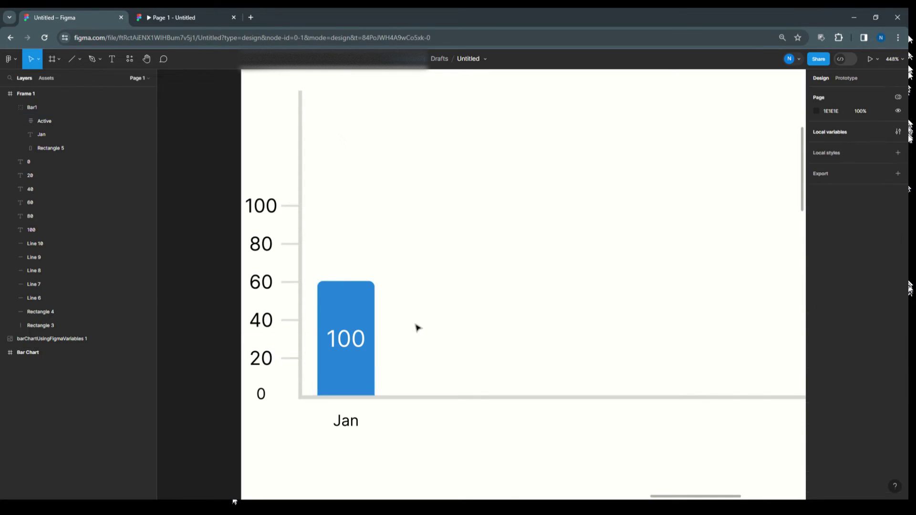
Step: Set the BarChartData variable mode of the whole Bar1 group to Bar1
click(10, 107)
click(38, 109)
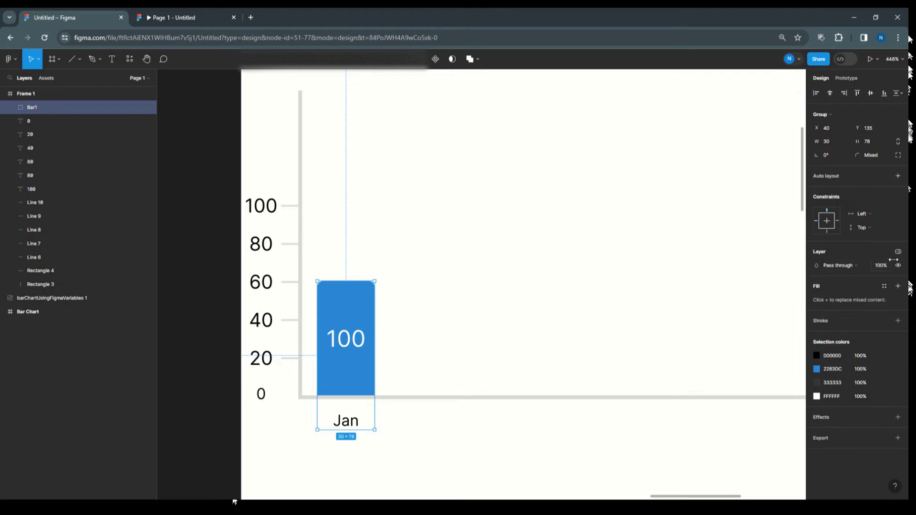
click(898, 252)
mouse_move(870, 280)
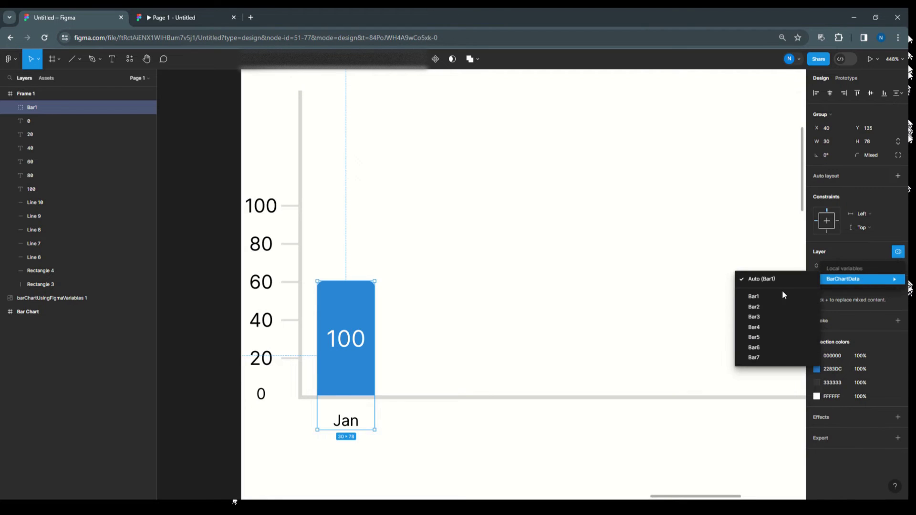
click(778, 298)
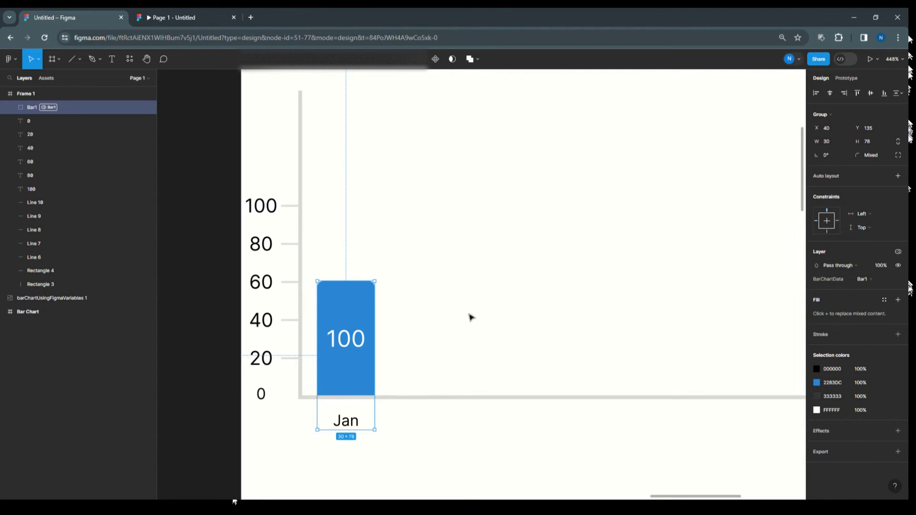
drag(353, 323, 411, 321)
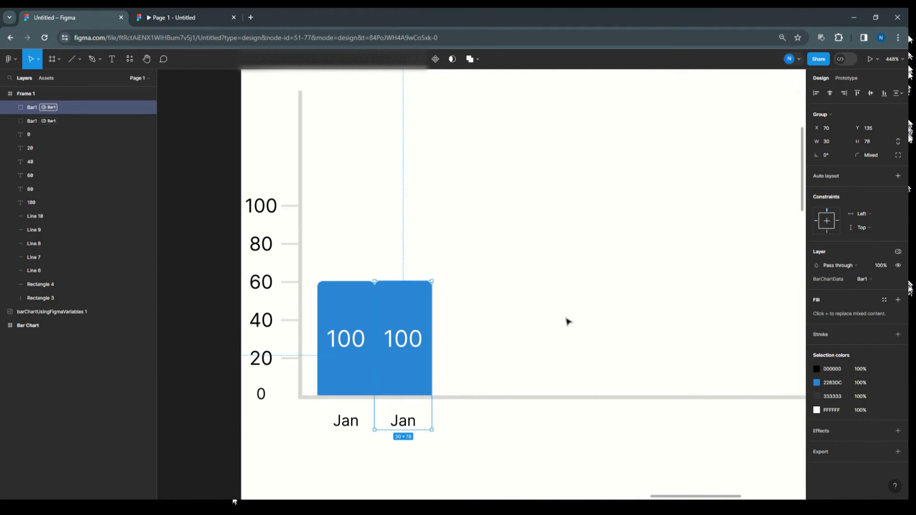
key(shift+Right)
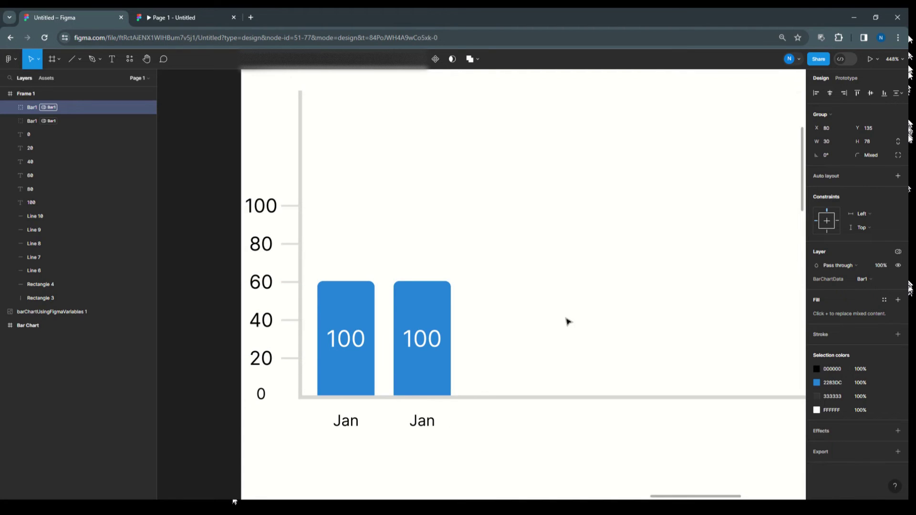
key(shift+Right)
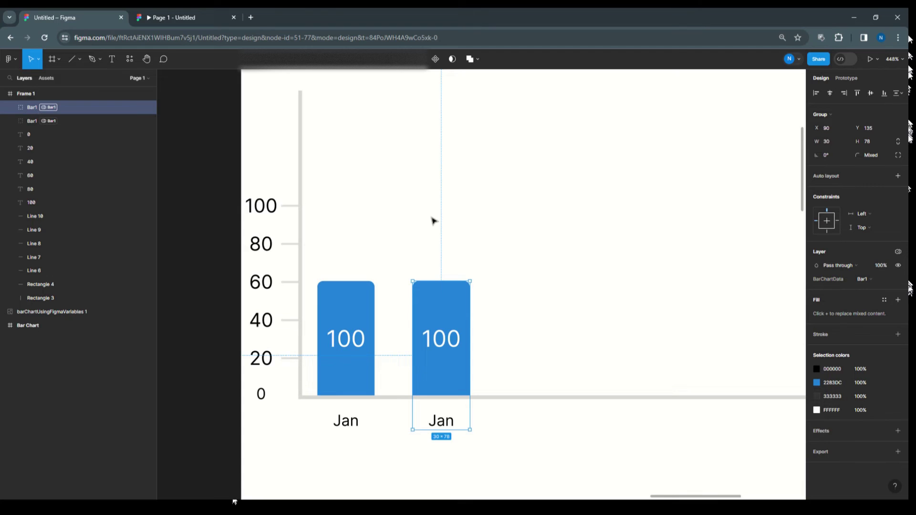
key(ctrl+z)
key(ctrl+z)
key(ctrl+z)
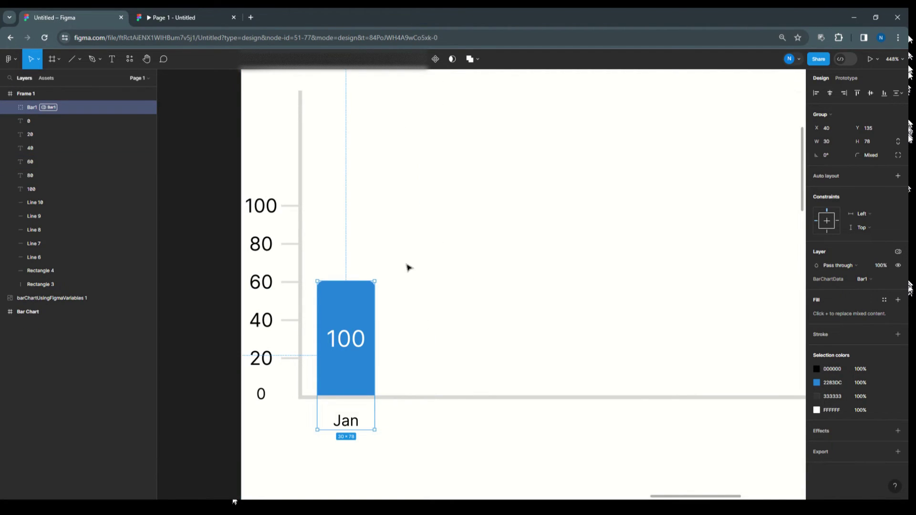
Step: Open the local variables table and bind the white 100 label inside the Active frame to the SalesValue variable
click(10, 107)
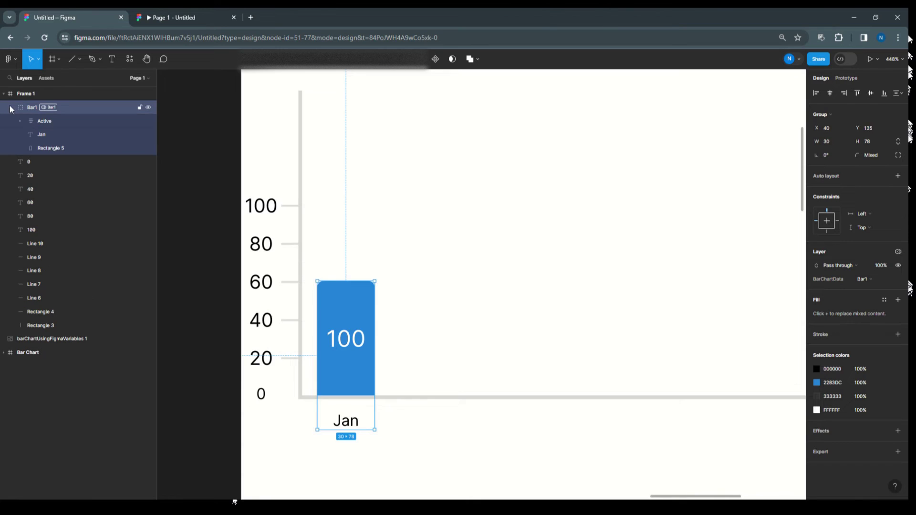
click(33, 121)
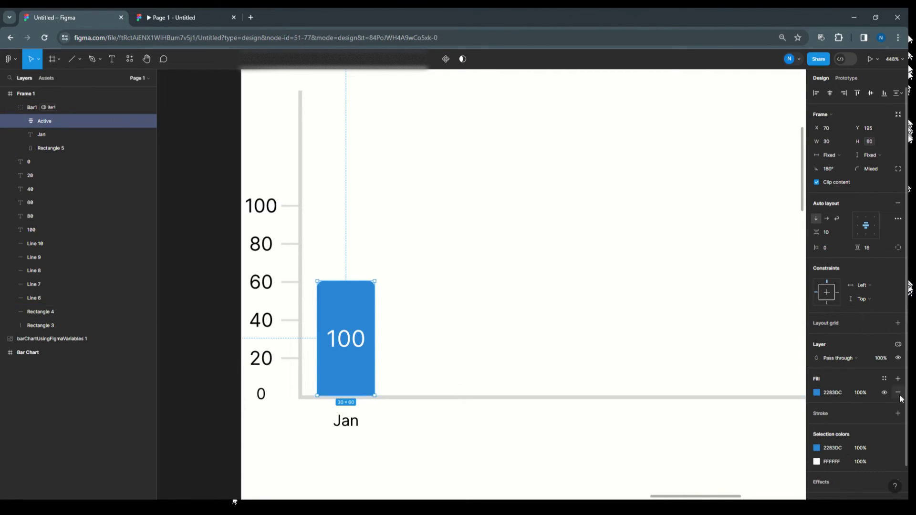
click(19, 121)
click(60, 136)
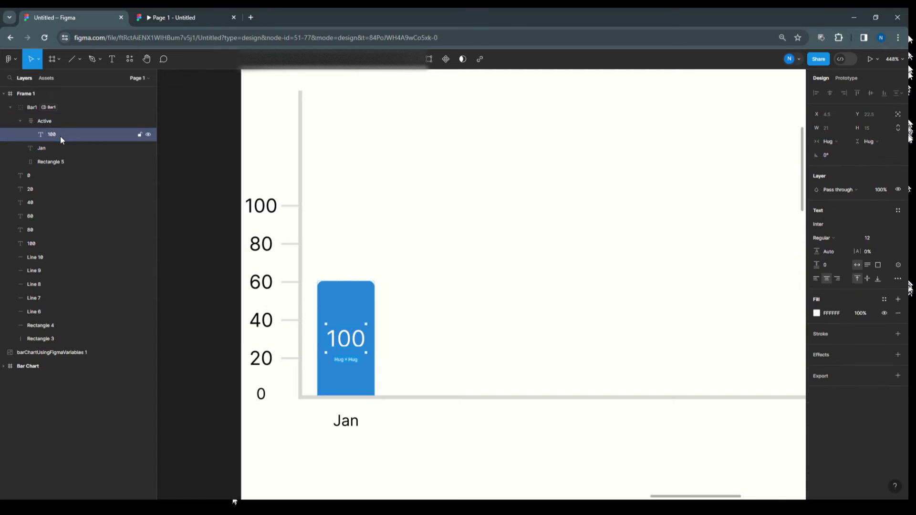
click(416, 156)
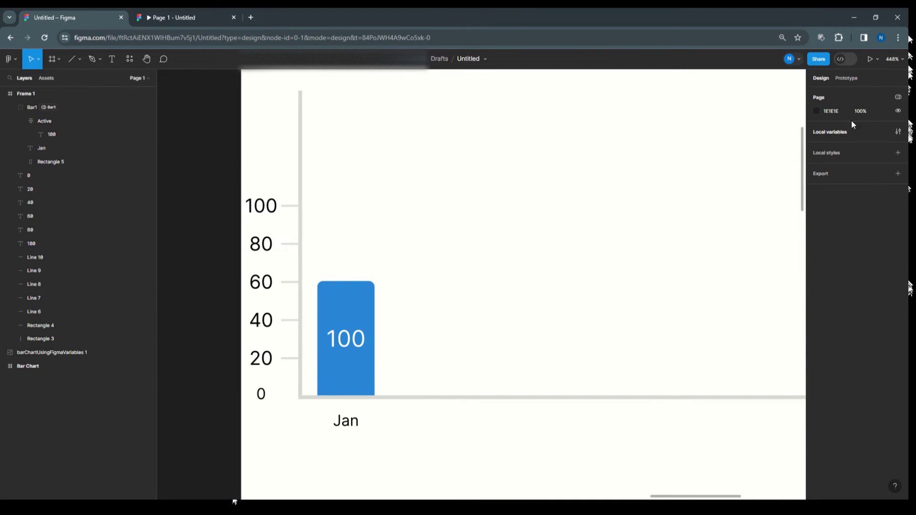
click(835, 133)
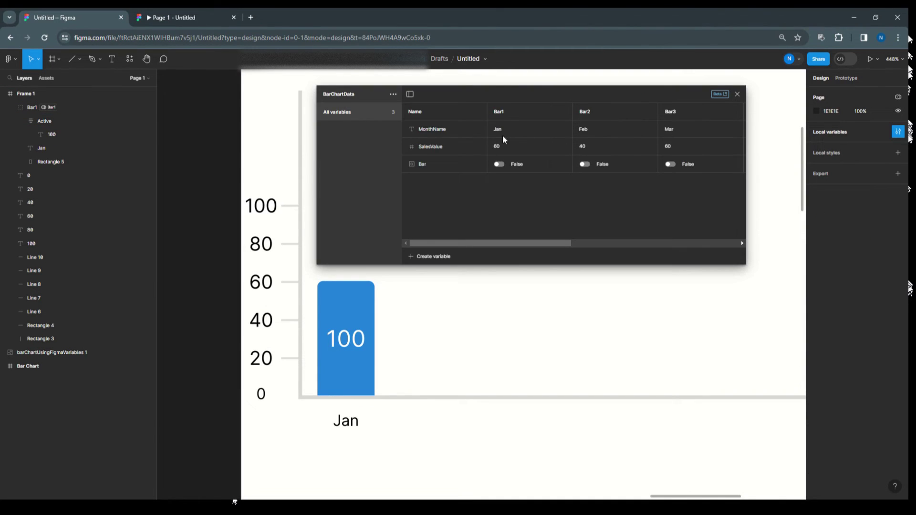
click(50, 135)
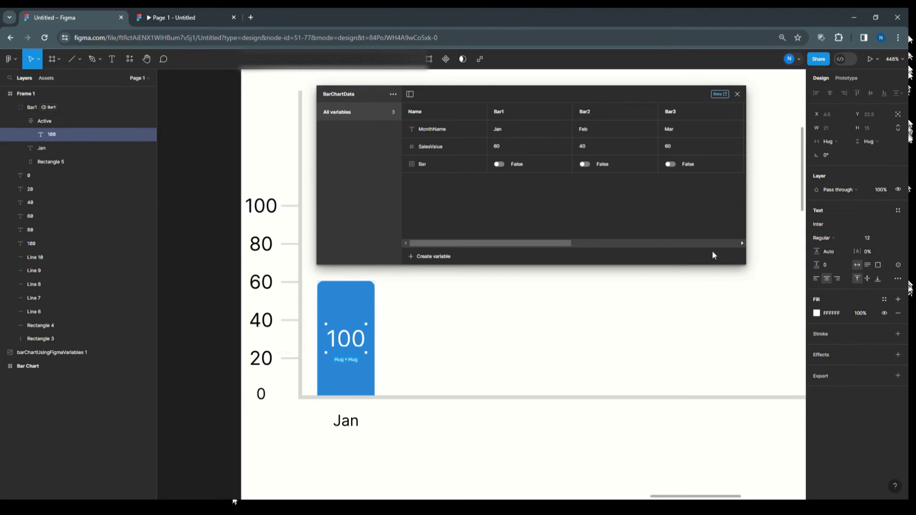
click(899, 266)
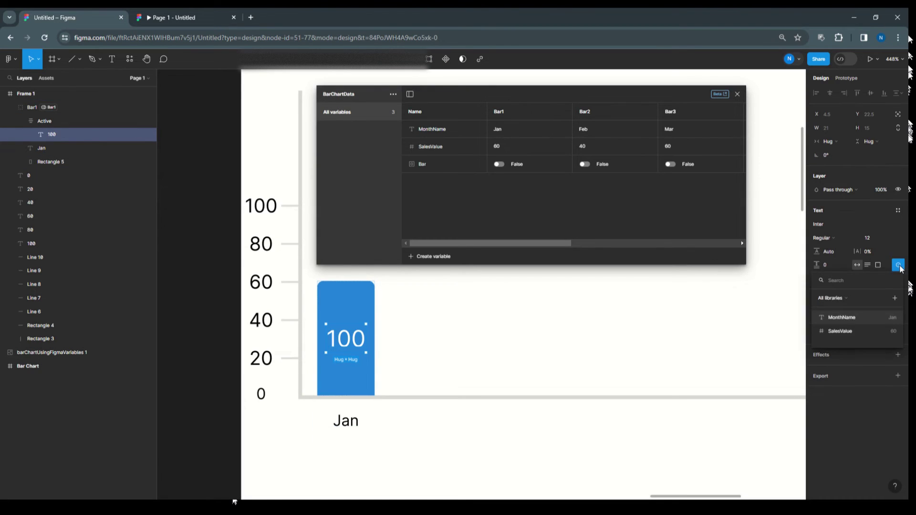
click(851, 333)
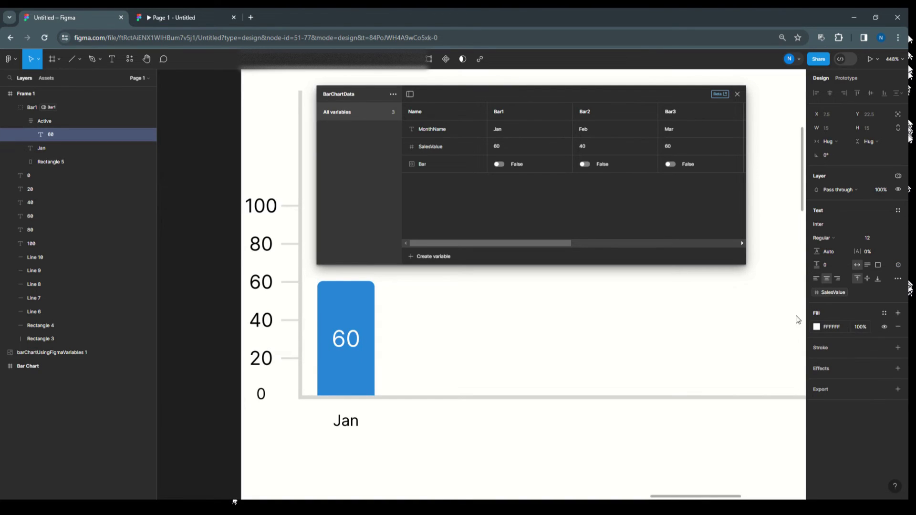
Step: Set SalesValue for the Bar1 mode to 100, check the bar against the axis and close the variables table
click(44, 121)
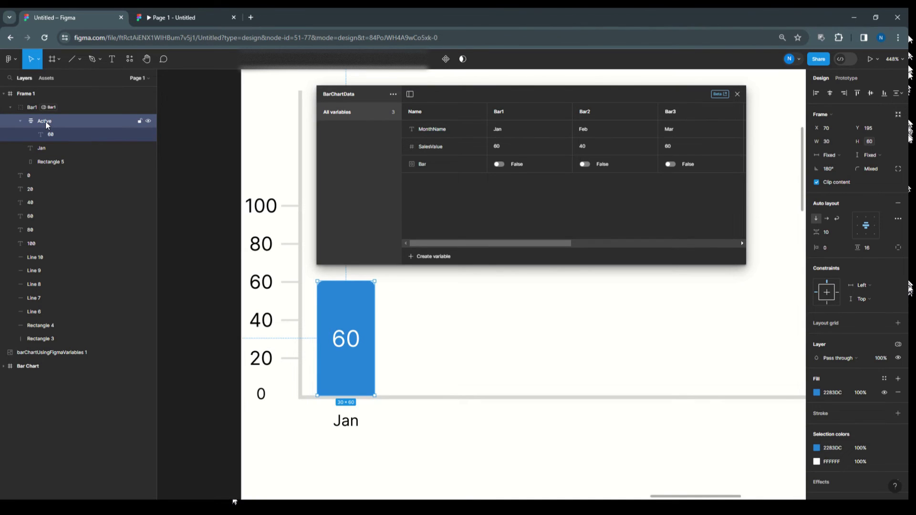
click(502, 145)
text(100)
key(Return)
drag(514, 100, 599, 99)
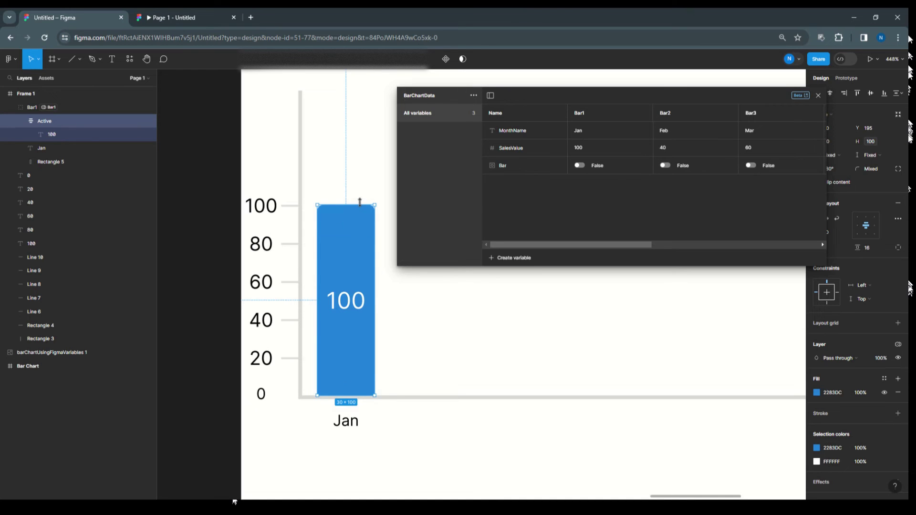
drag(595, 96, 563, 88)
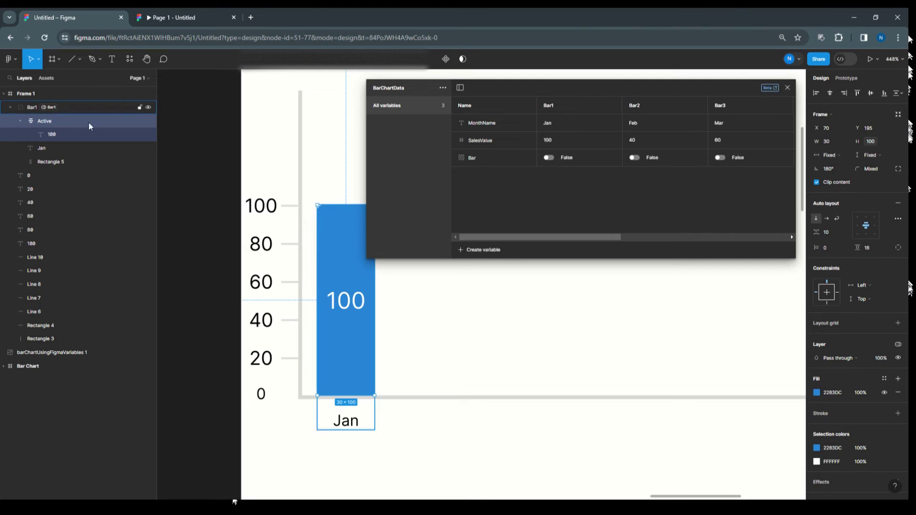
click(20, 122)
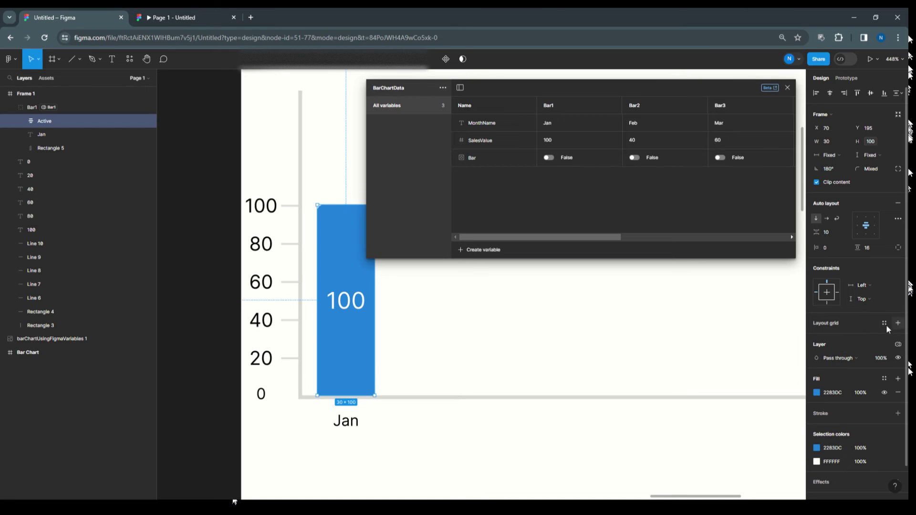
click(787, 89)
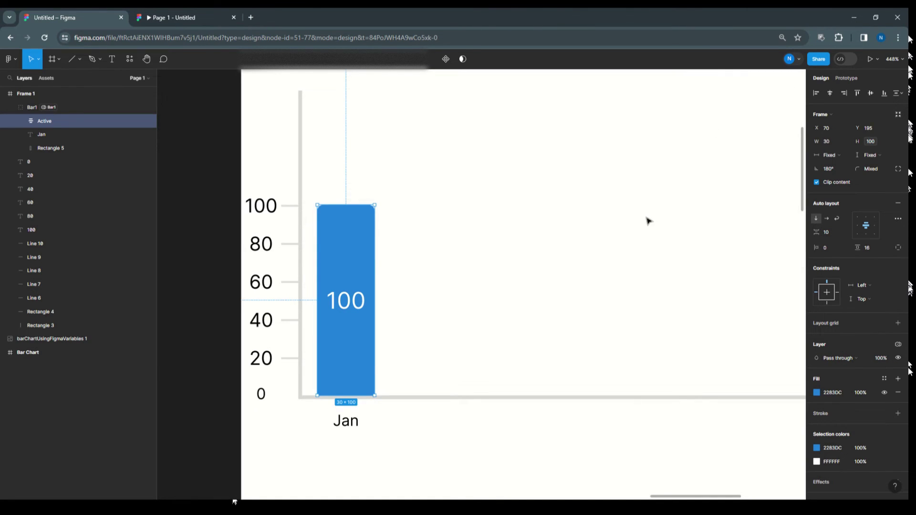
click(600, 231)
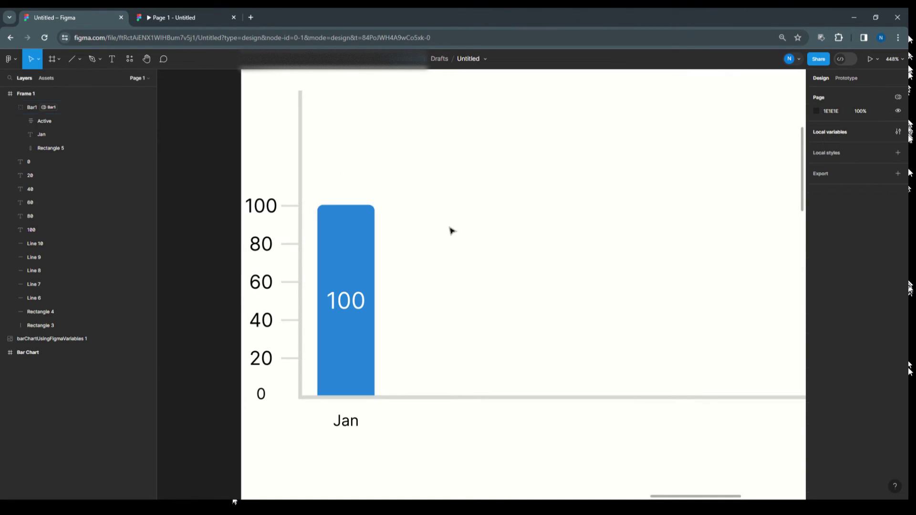
click(45, 120)
scroll(880, 352, down, 2)
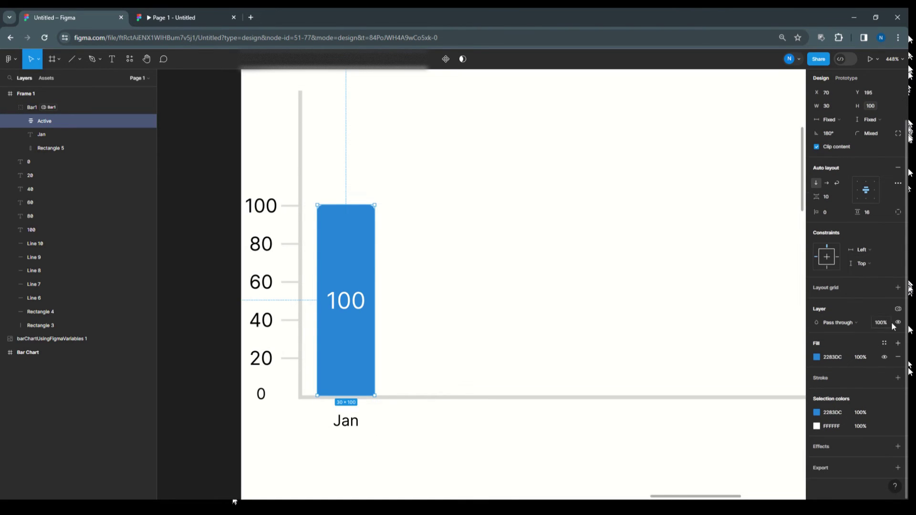
click(898, 323)
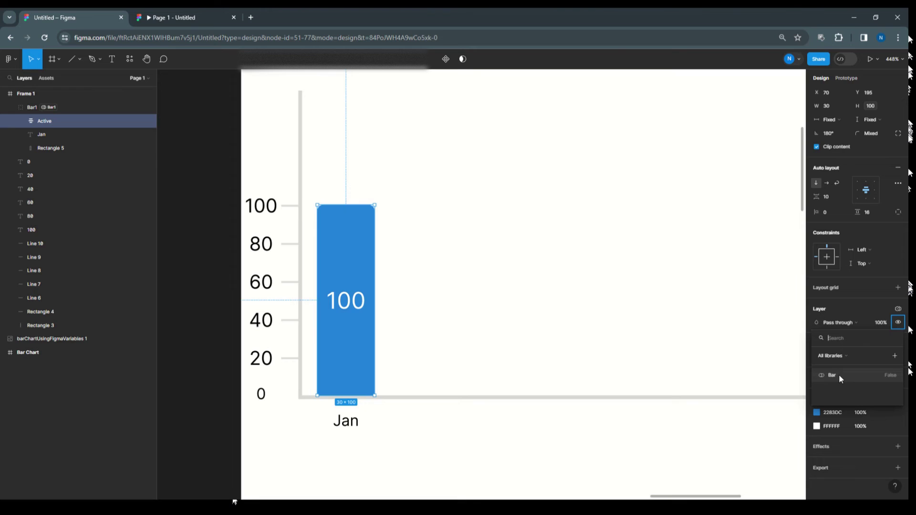
key(Escape)
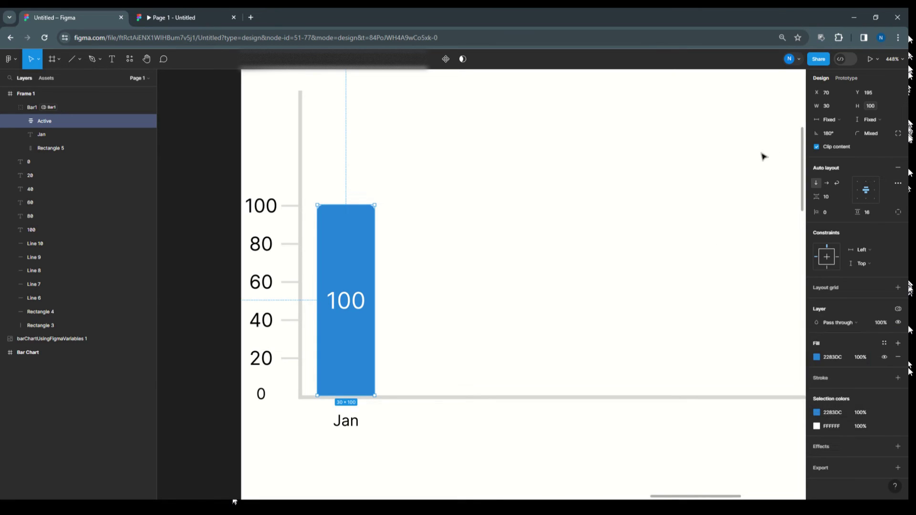
scroll(829, 132, up, 2)
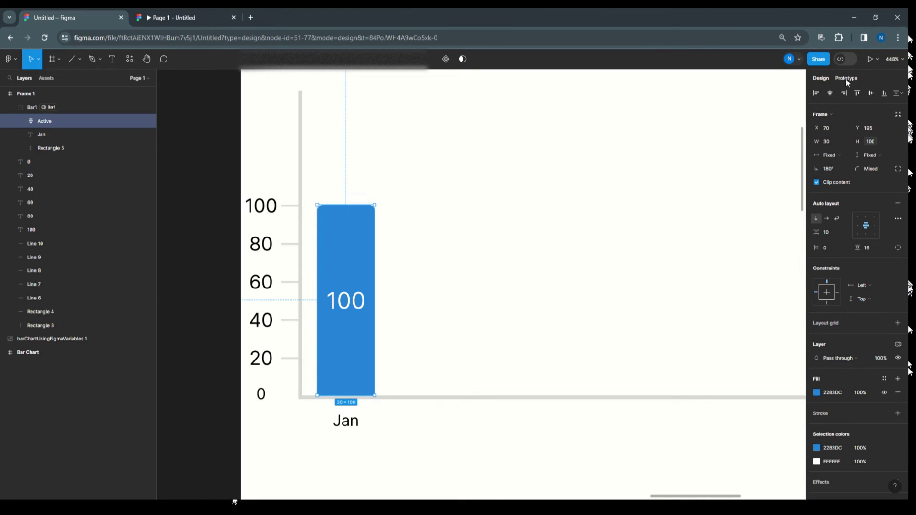
click(666, 438)
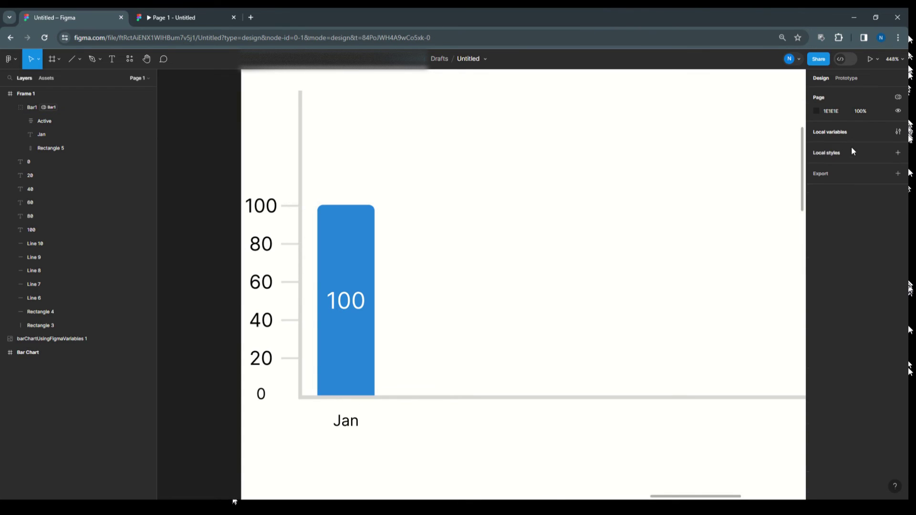
Step: Check the Bar variable in the local variables table, then bind the Active frame's layer visibility to Bar
click(843, 132)
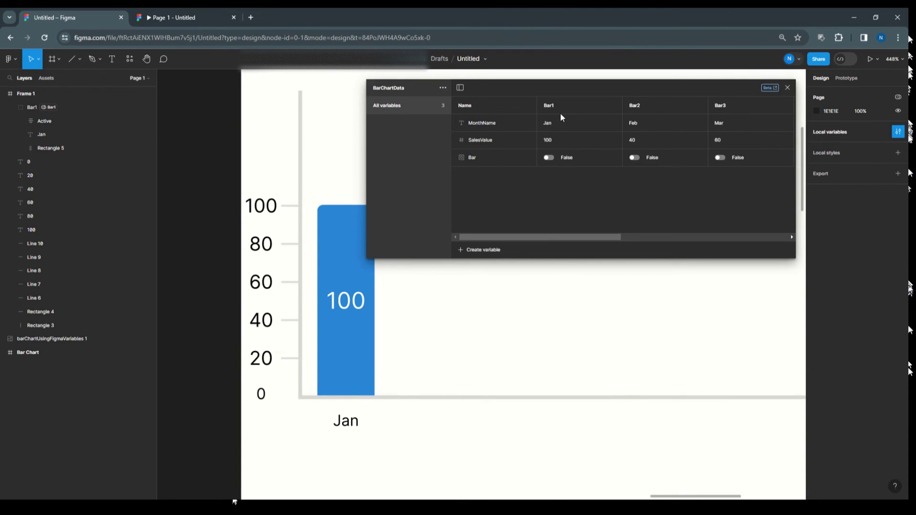
click(788, 87)
click(36, 107)
click(40, 121)
click(73, 122)
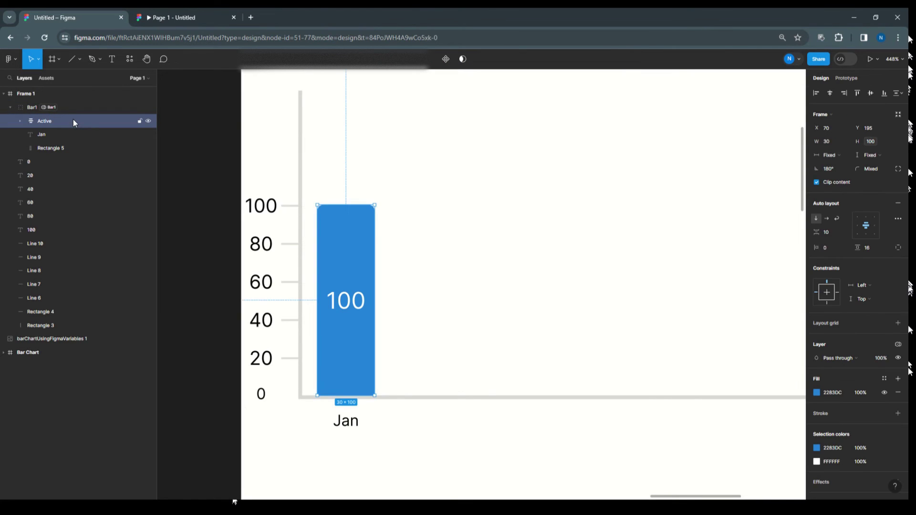
scroll(875, 332, down, 1)
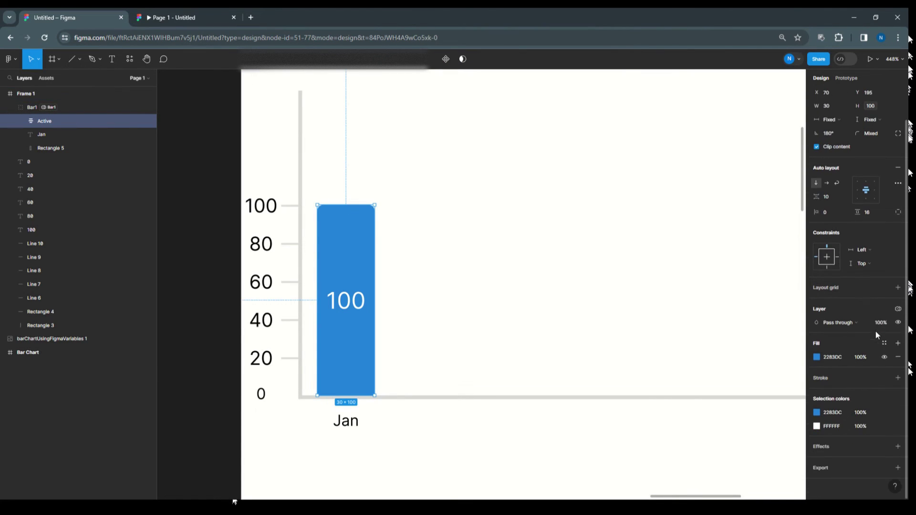
click(898, 323)
click(858, 376)
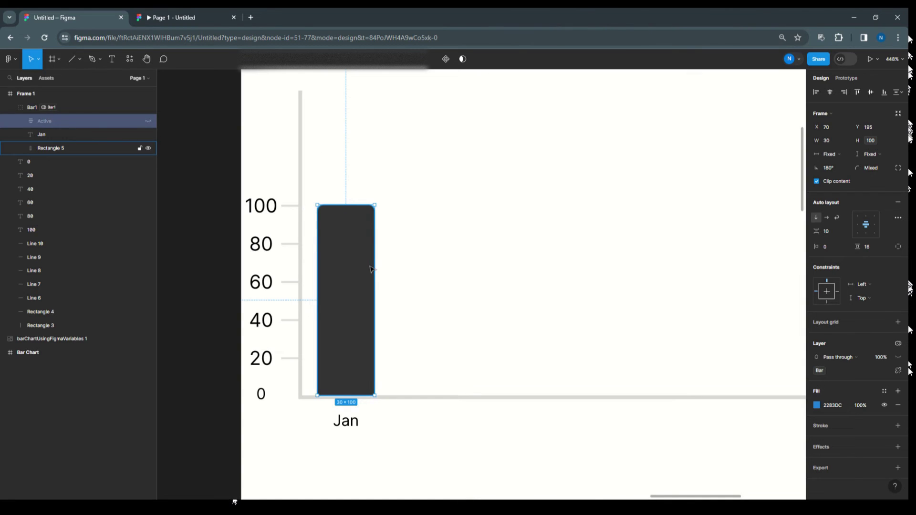
Step: Add a prototype interaction with the While hovering trigger to the whole Bar1 group
click(11, 107)
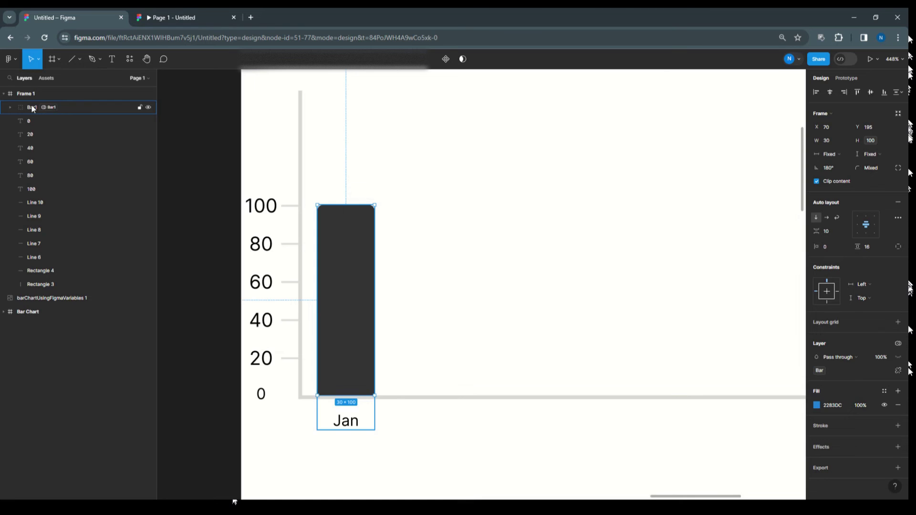
click(32, 108)
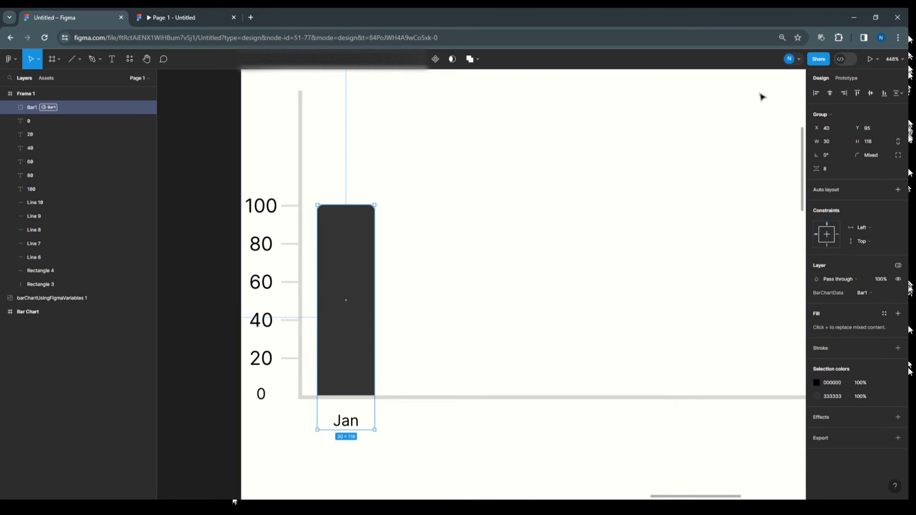
click(847, 80)
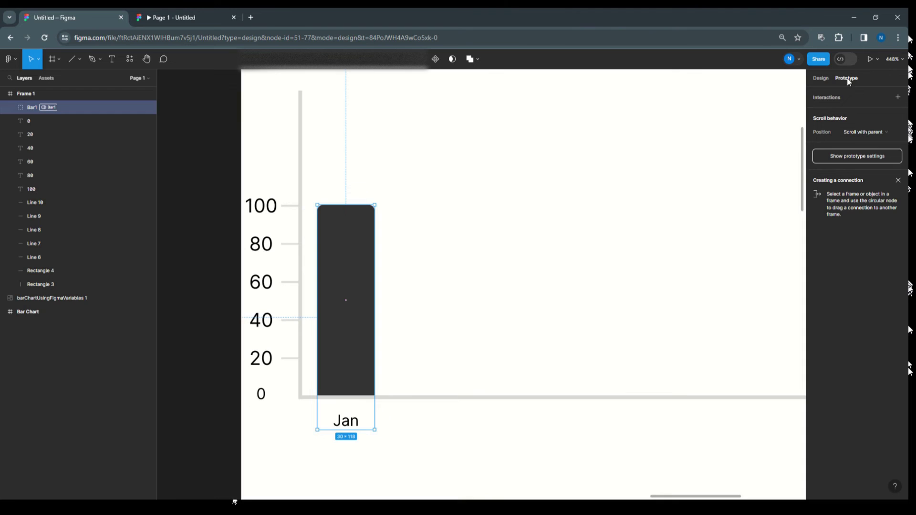
click(817, 96)
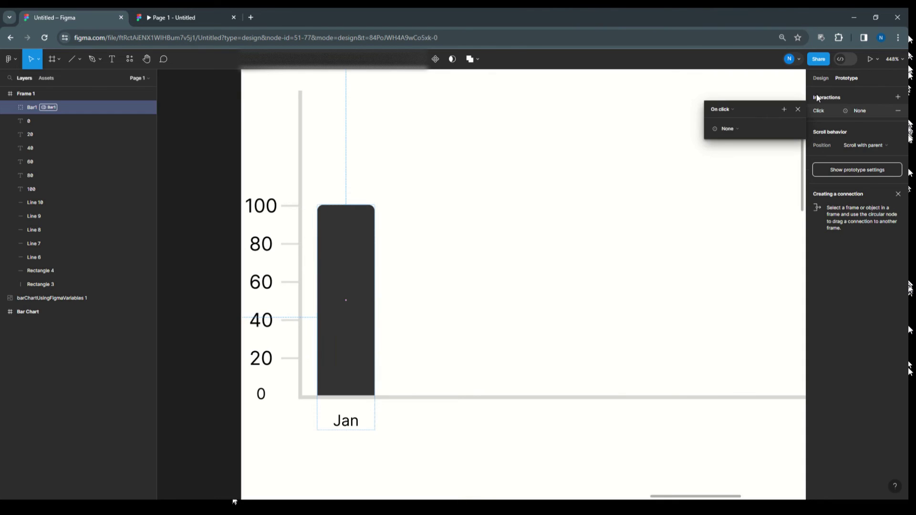
click(734, 110)
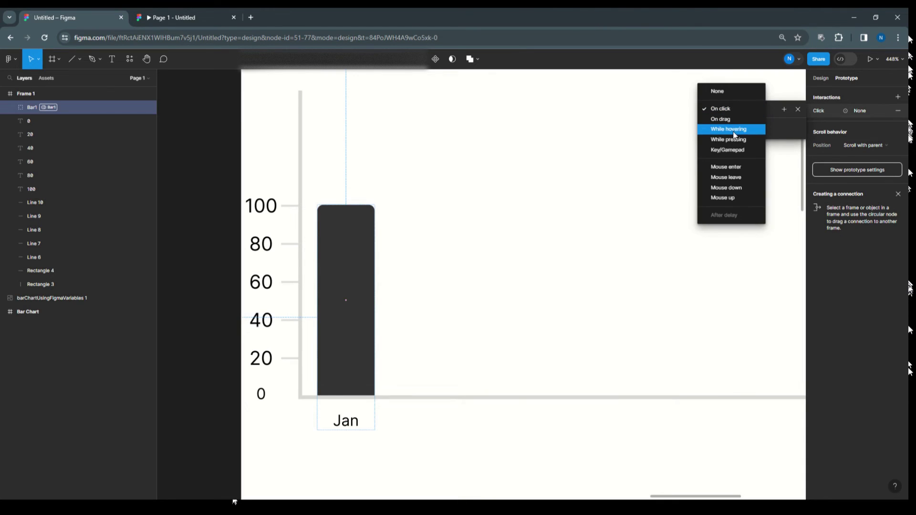
click(733, 130)
Step: Make the While hovering interaction set the Bar variable to true and close its settings
click(733, 131)
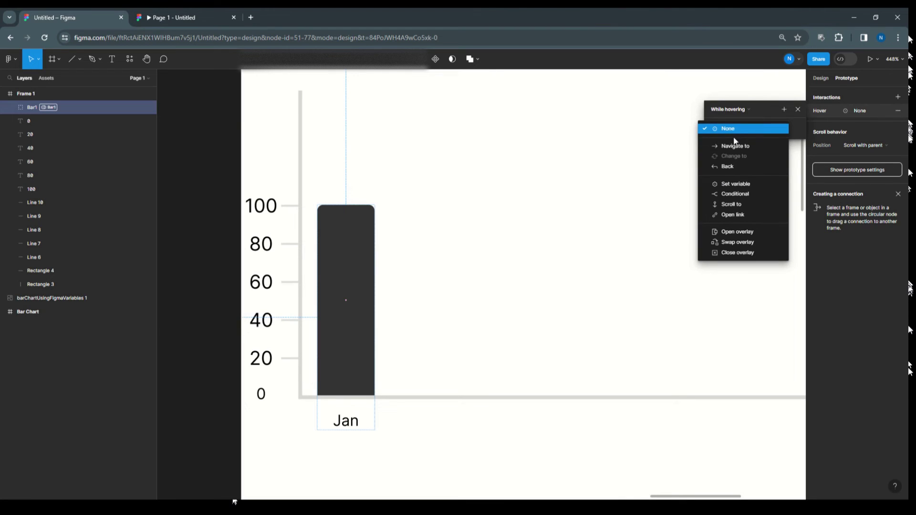
click(741, 186)
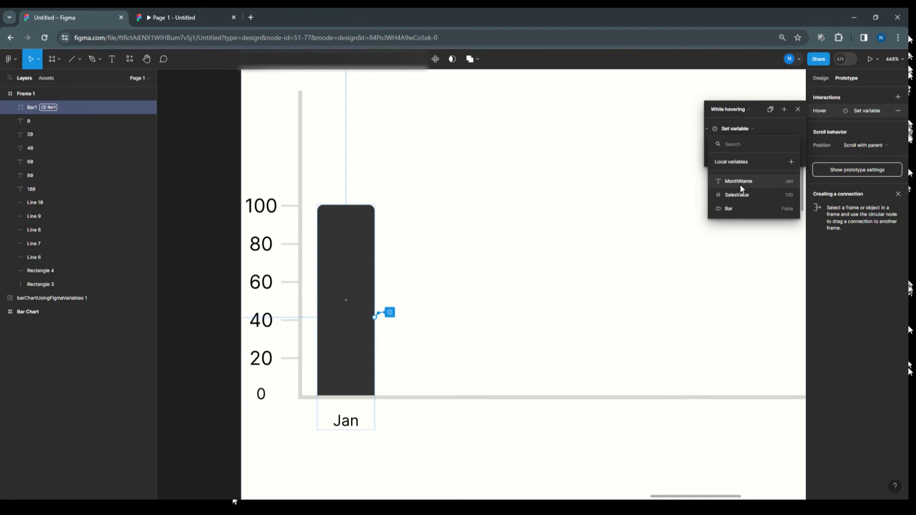
click(738, 209)
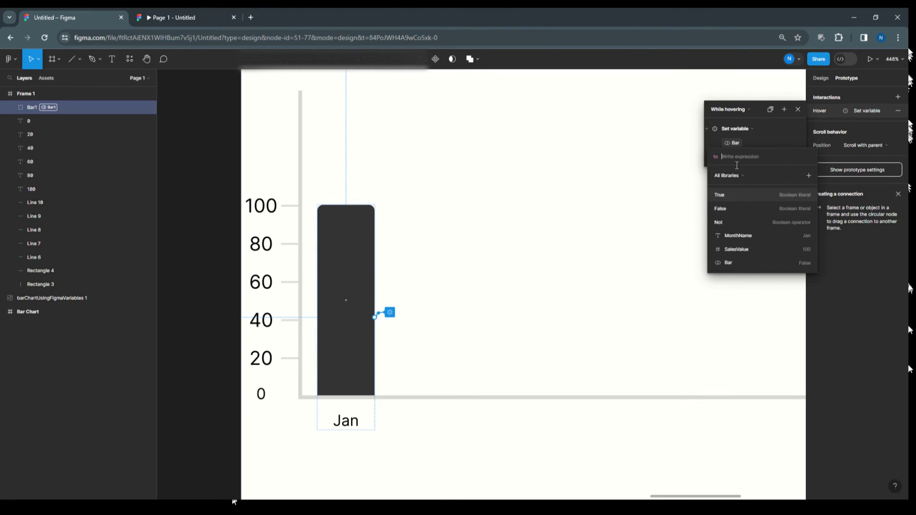
click(730, 195)
click(764, 129)
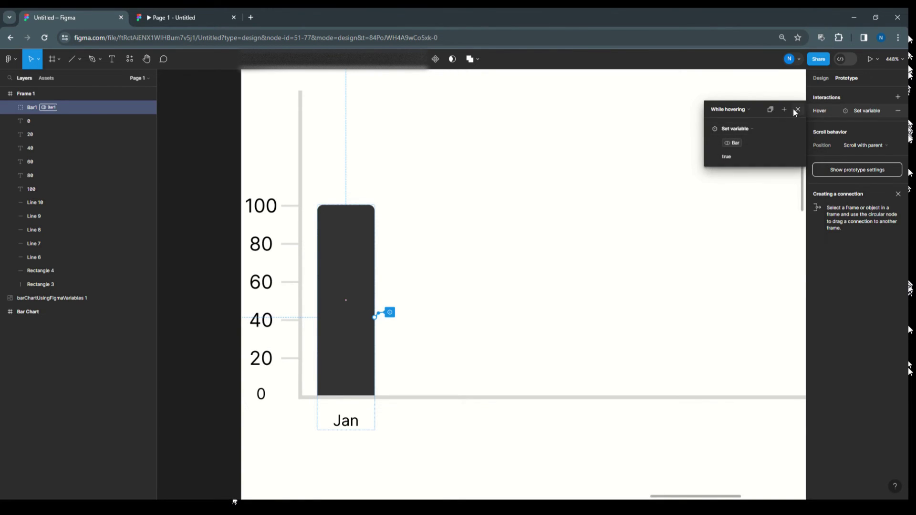
click(797, 110)
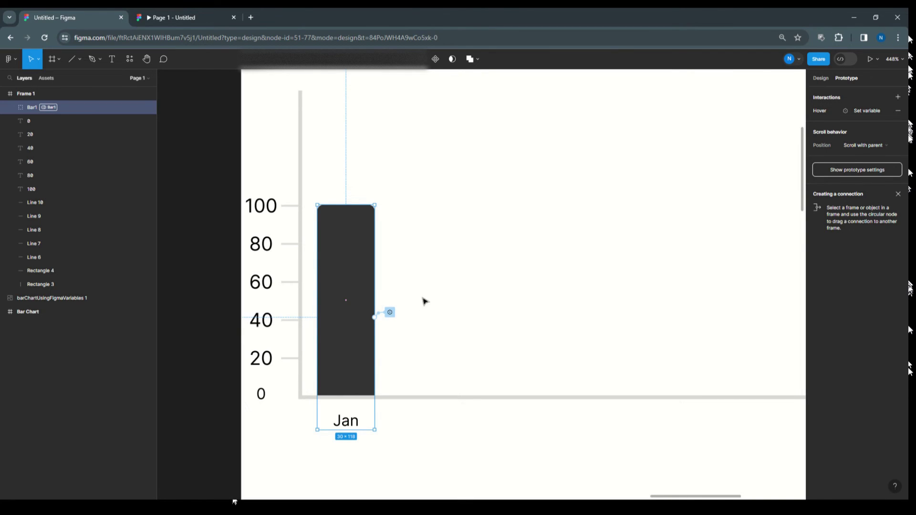
Step: Add a second interaction to the Bar1 group with the Mouse leave trigger and a 2 ms delay
click(898, 96)
click(730, 110)
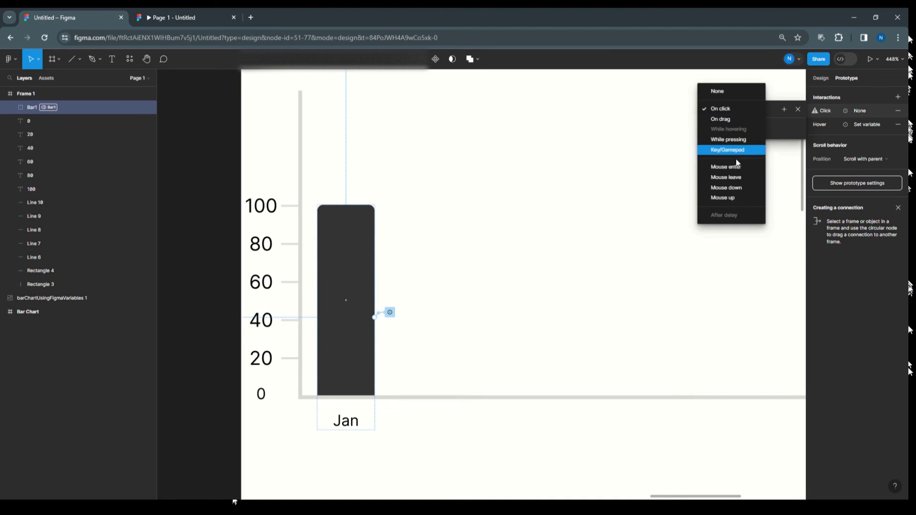
click(737, 177)
click(730, 123)
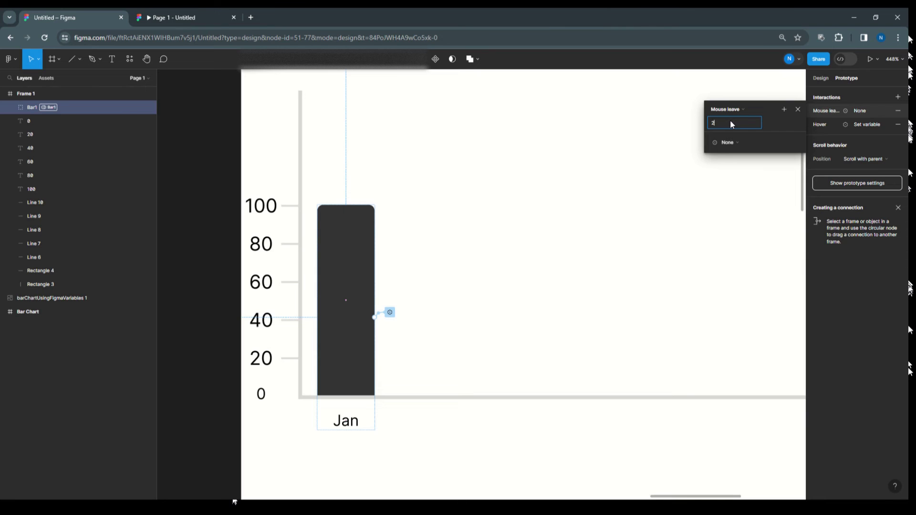
Step: Make the Mouse leave interaction set the Bar variable to false and close its settings
click(741, 141)
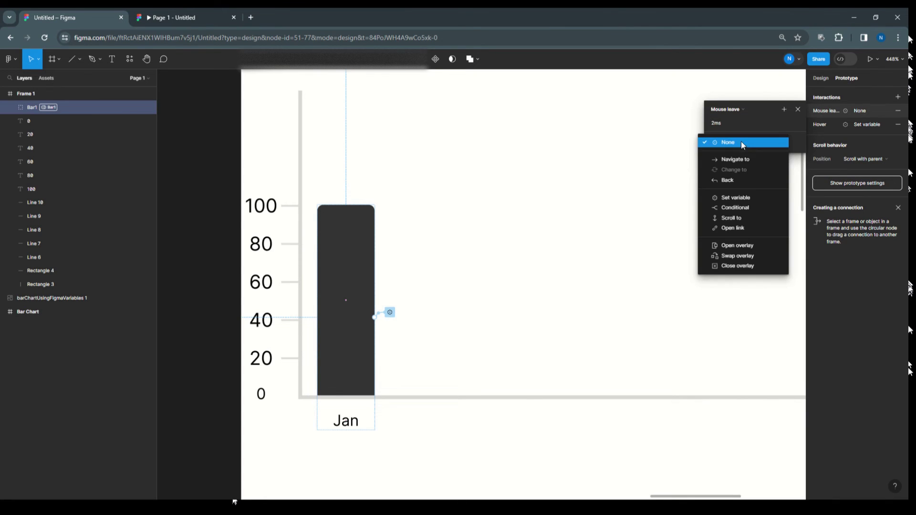
click(740, 197)
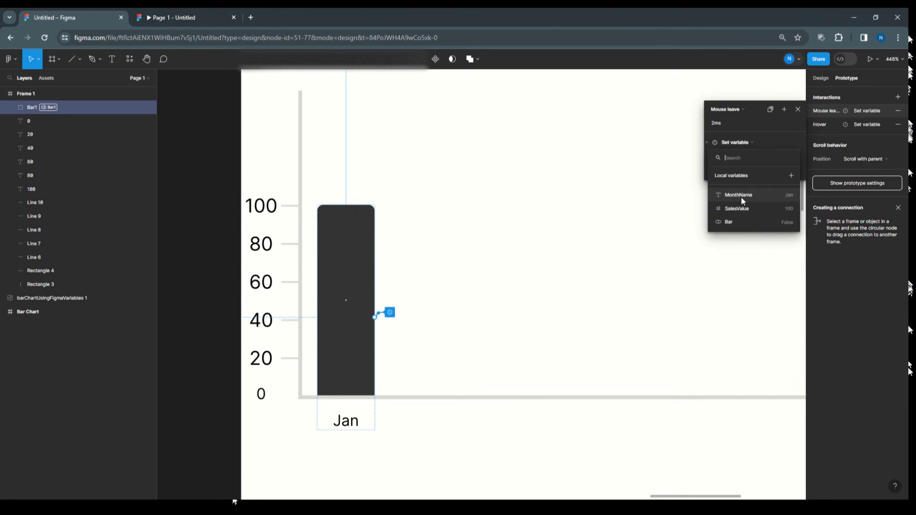
click(743, 222)
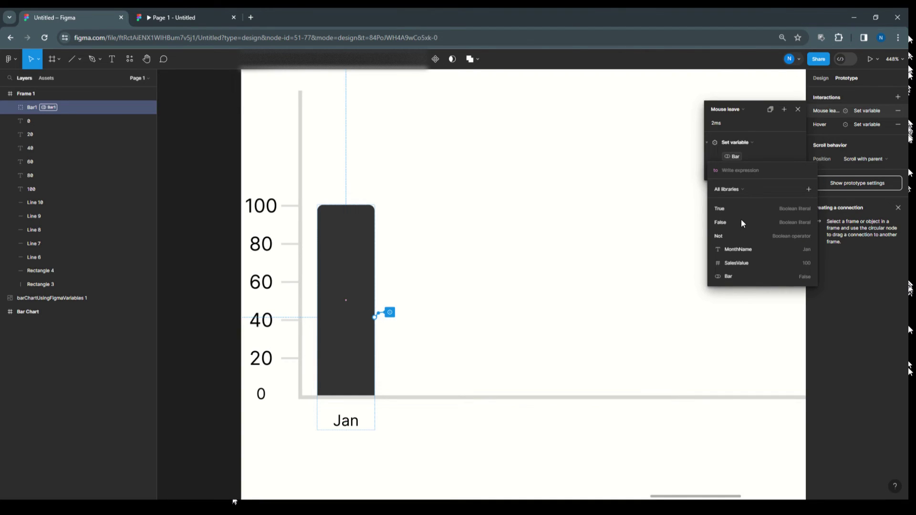
click(735, 223)
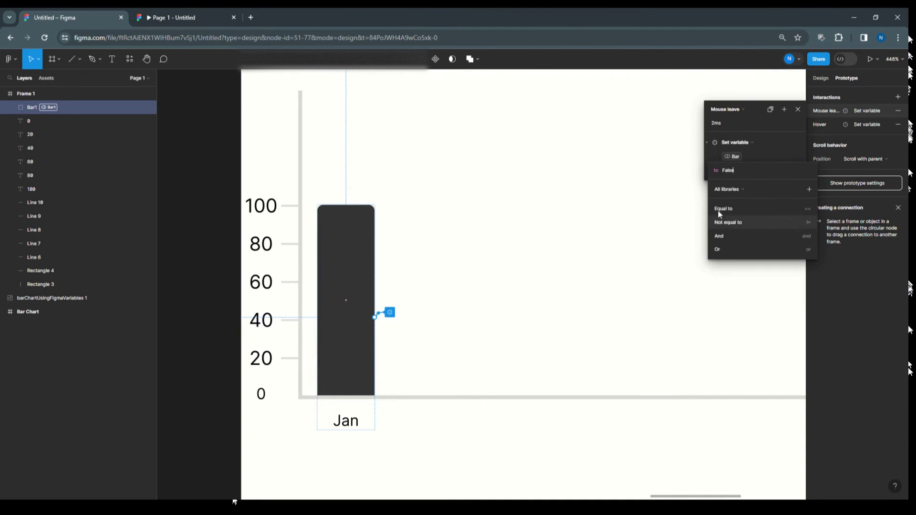
key(Return)
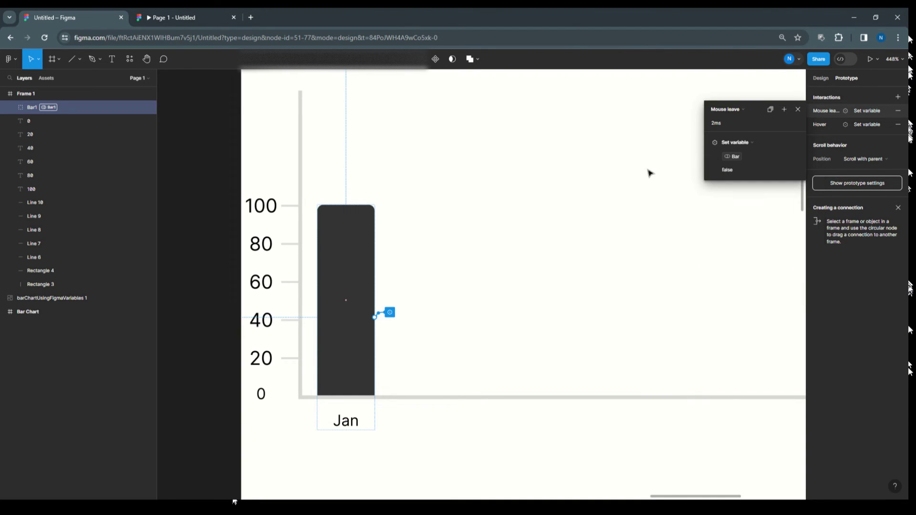
click(799, 110)
Step: Close the old preview, present Frame 1 in a new one scaled to Fill screen, and test the Jan bar's hover interaction
scroll(426, 182, down, 5)
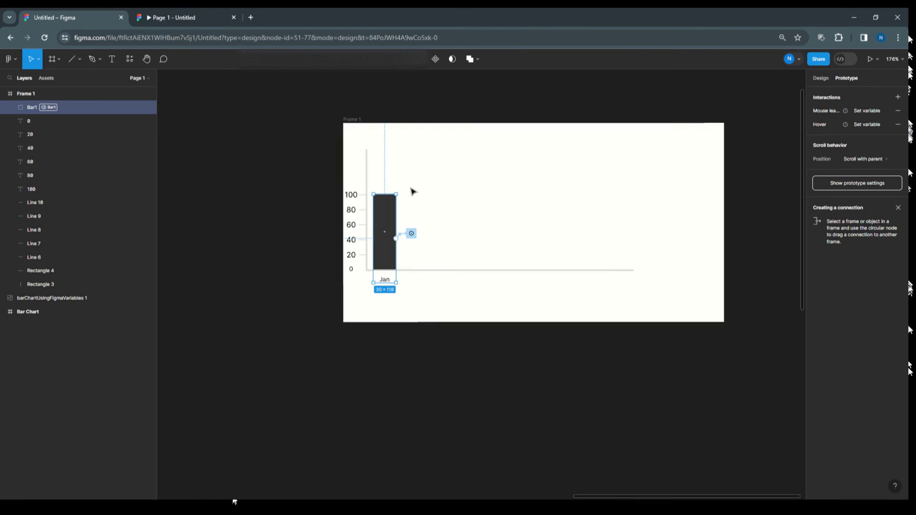
click(354, 122)
click(235, 19)
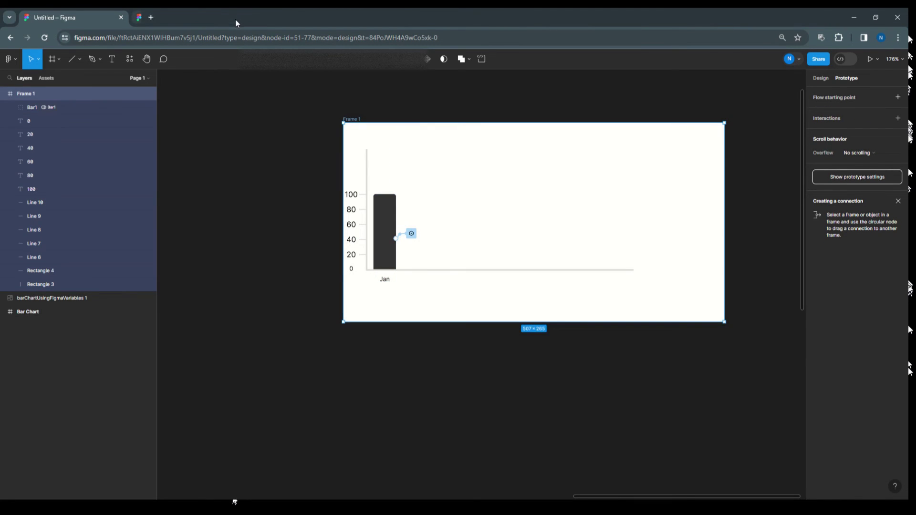
click(877, 62)
click(867, 81)
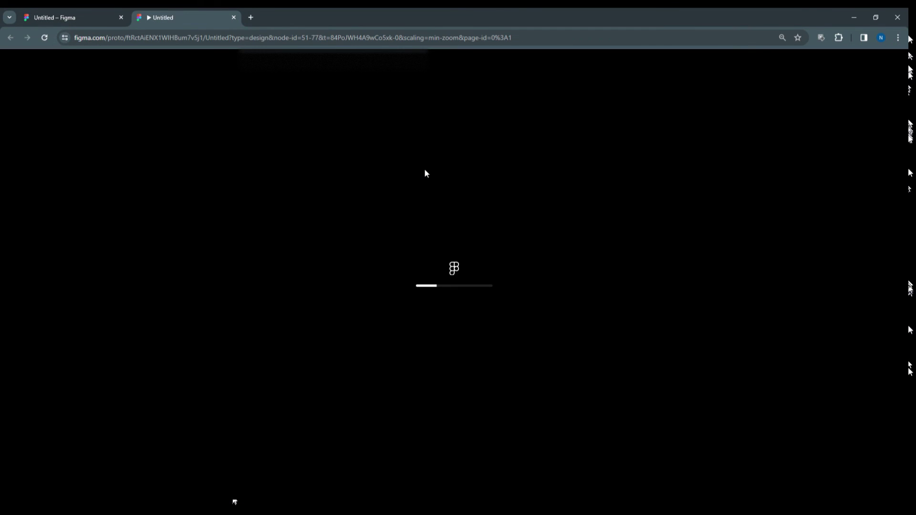
click(876, 60)
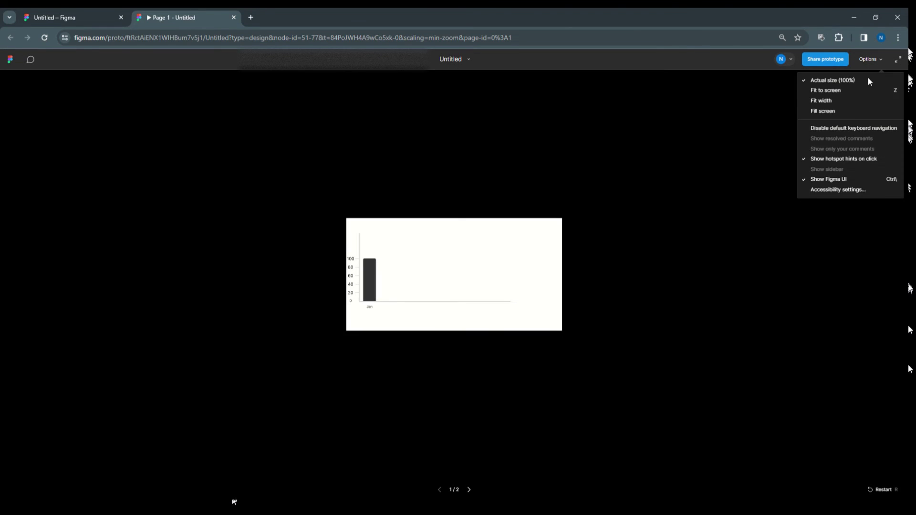
click(857, 110)
mouse_move(168, 258)
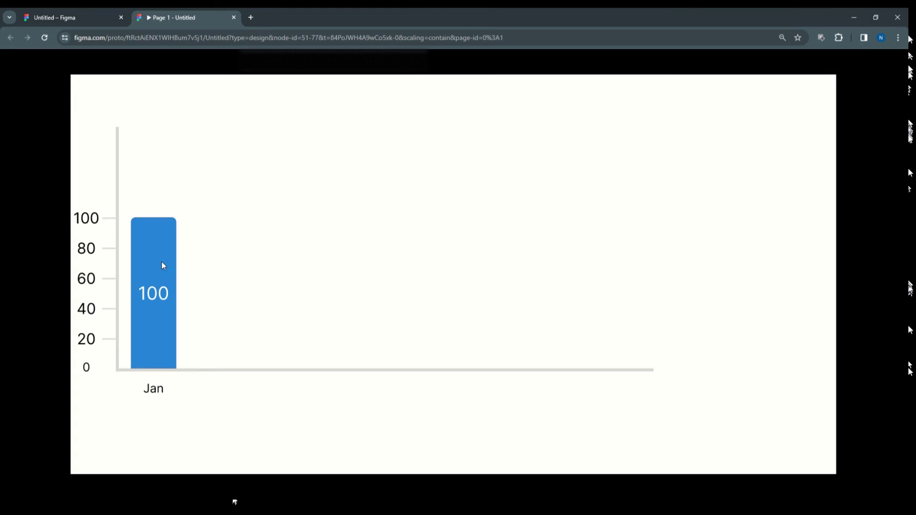
Step: Return to the design file and duplicate the Bar1 group, placing the copy directly against the original's right edge
click(88, 17)
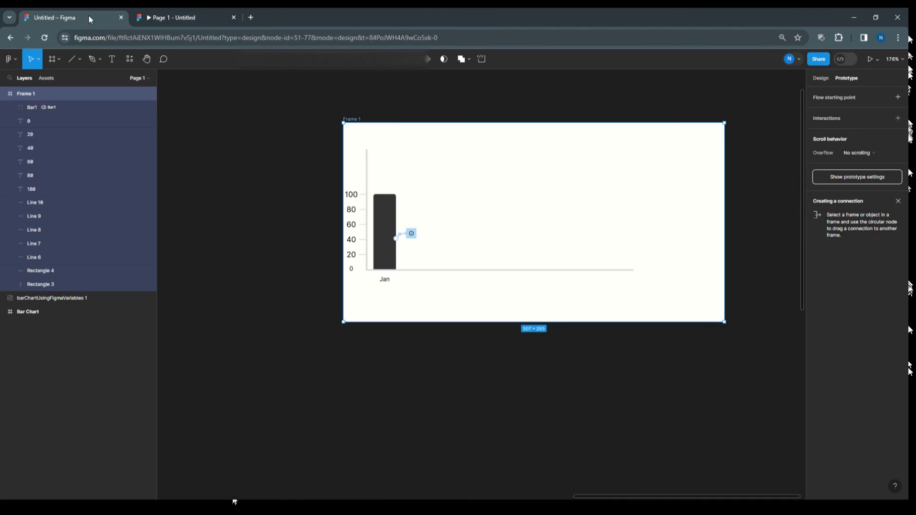
click(425, 195)
click(386, 213)
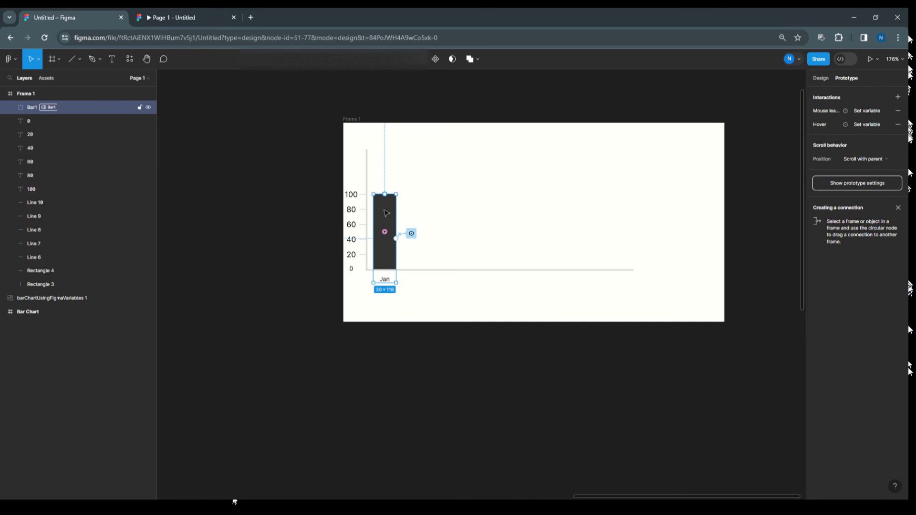
drag(387, 213, 409, 213)
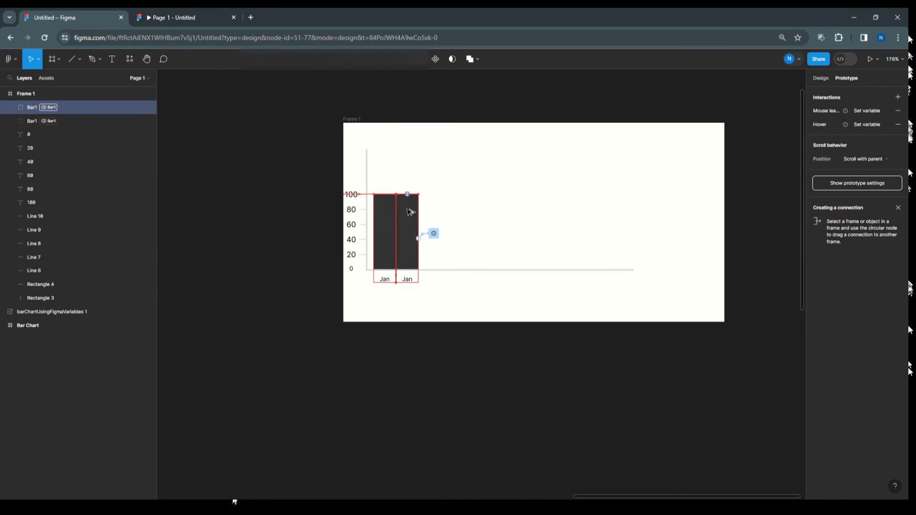
scroll(499, 188, up, 5)
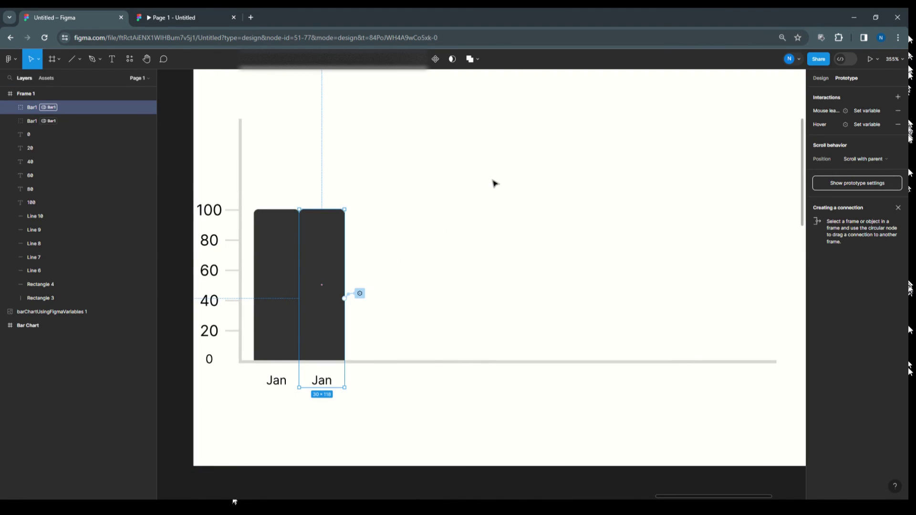
Step: Move the copied Jan bar 20 px away from the original and set its BarChartData mode to Bar2
key(shift+Right)
key(shift+Right)
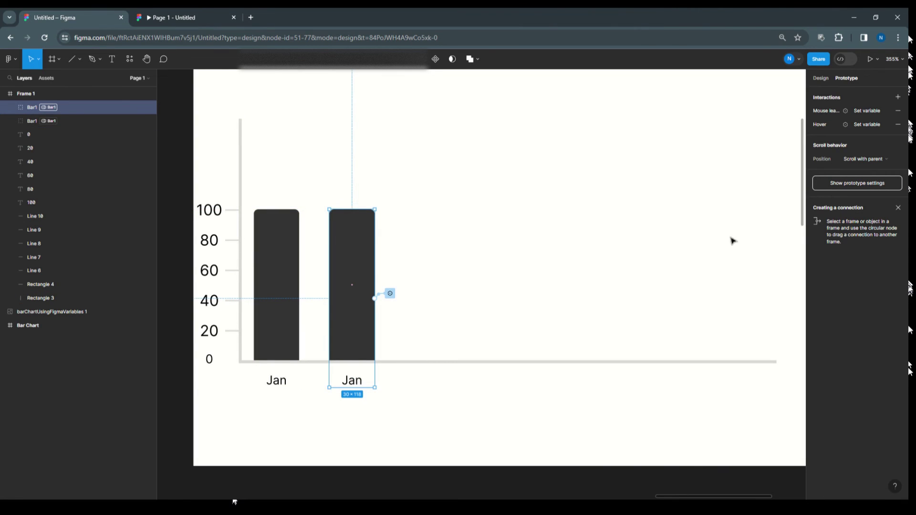
click(821, 79)
click(899, 267)
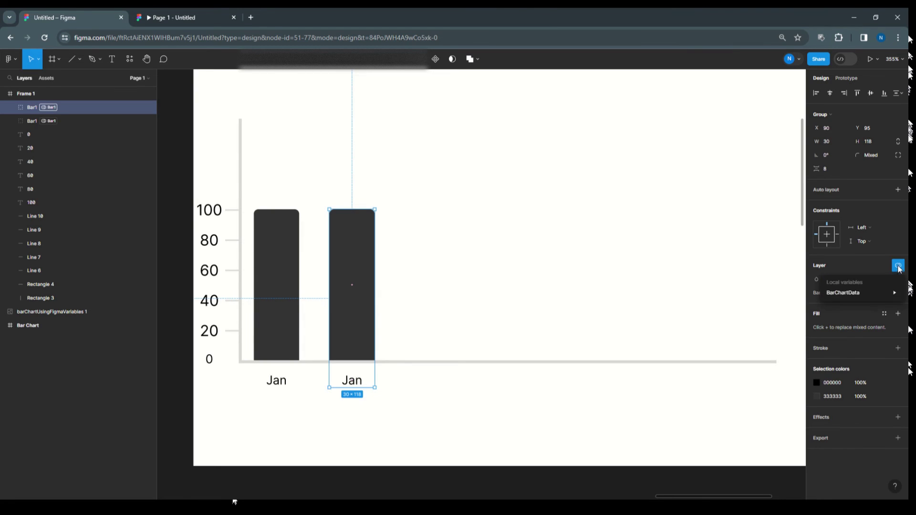
click(862, 294)
click(777, 324)
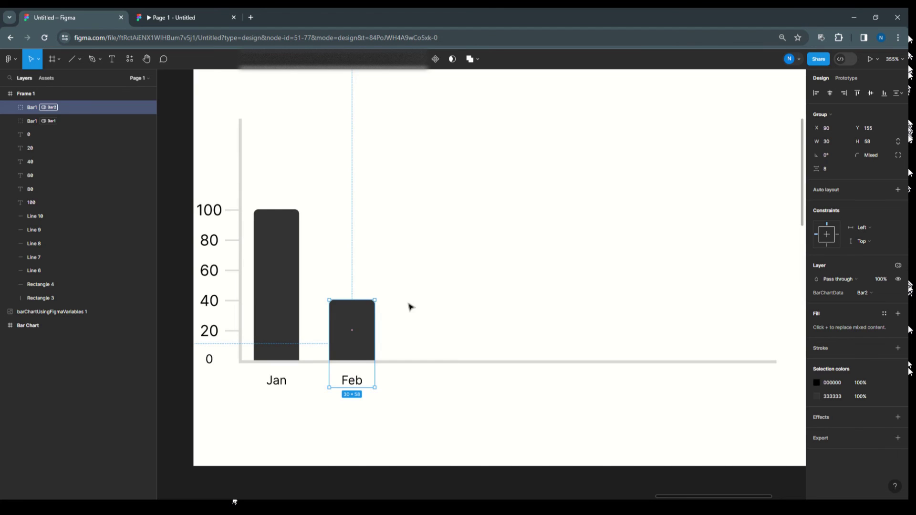
Step: Duplicate the Feb bar 20 px to its right at X 140 and set the copy's BarChartData mode to Bar3
drag(362, 318, 411, 317)
key(shift+Right)
key(shift+Right)
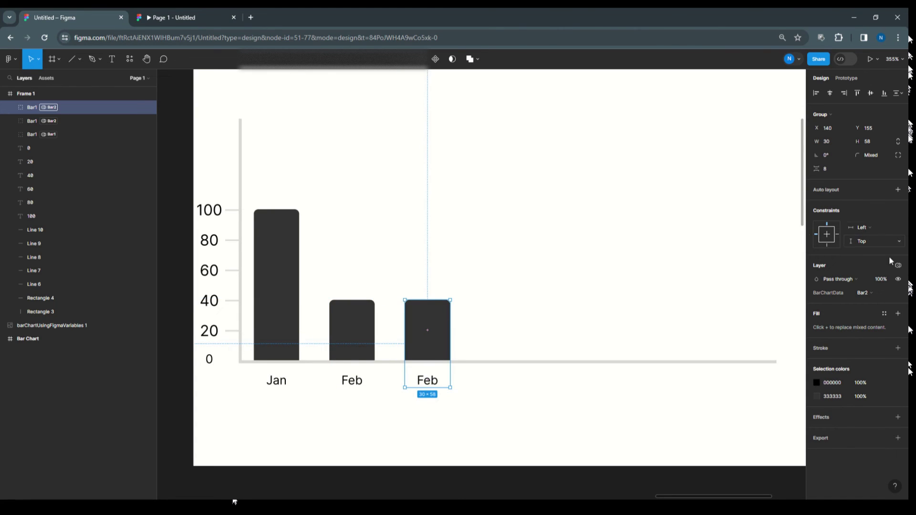
click(898, 266)
mouse_move(858, 292)
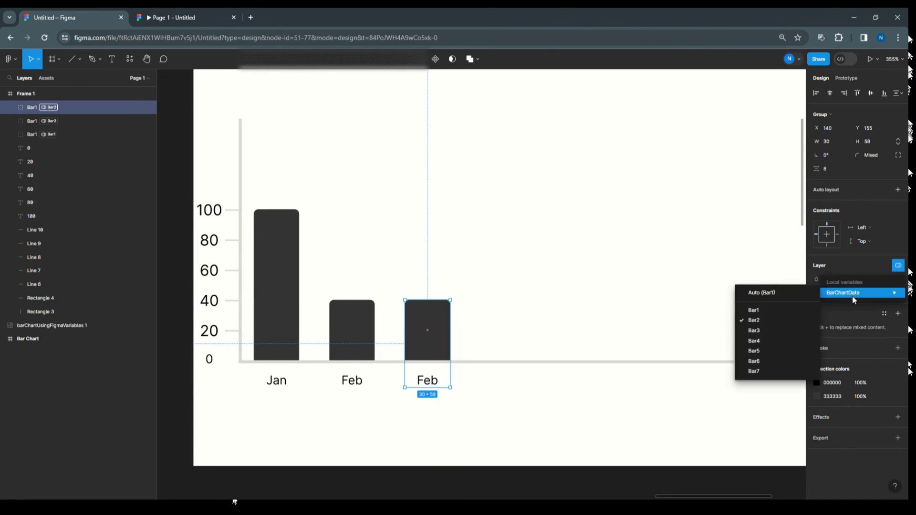
click(777, 338)
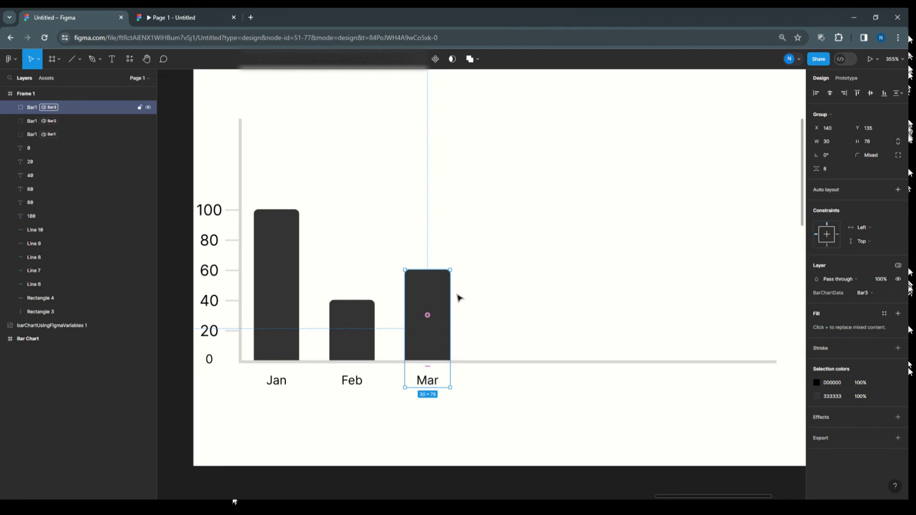
Step: Duplicate the Mar bar 20 px to its right at X 190 and set the copy's BarChartData mode to Bar4
drag(440, 291, 485, 293)
key(shift+Right)
key(shift+Right)
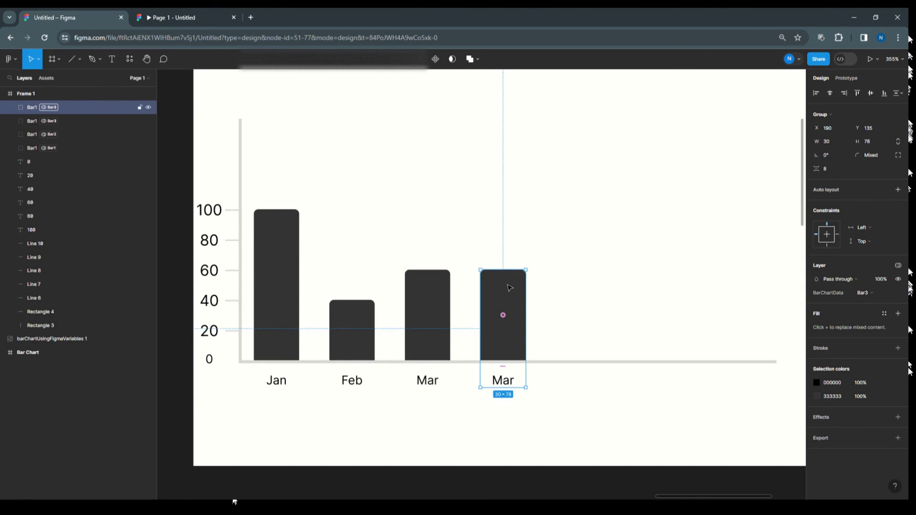
click(898, 268)
mouse_move(863, 293)
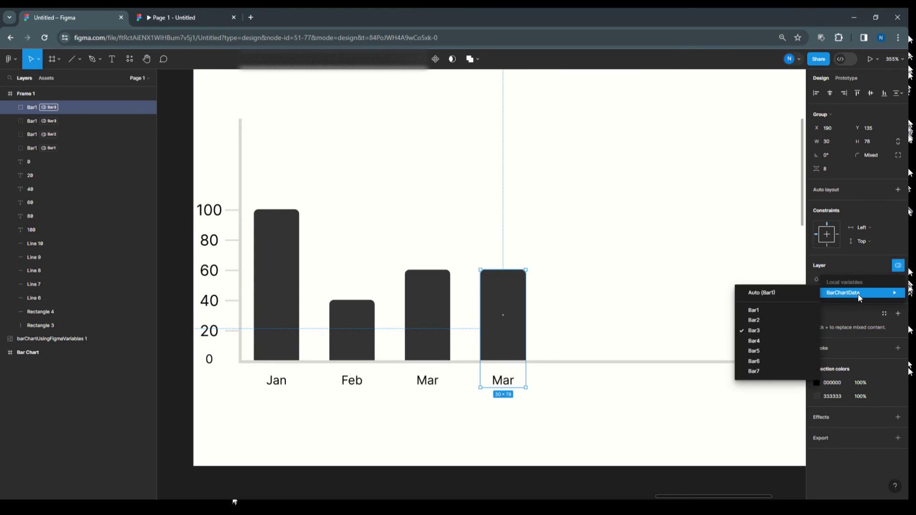
click(773, 343)
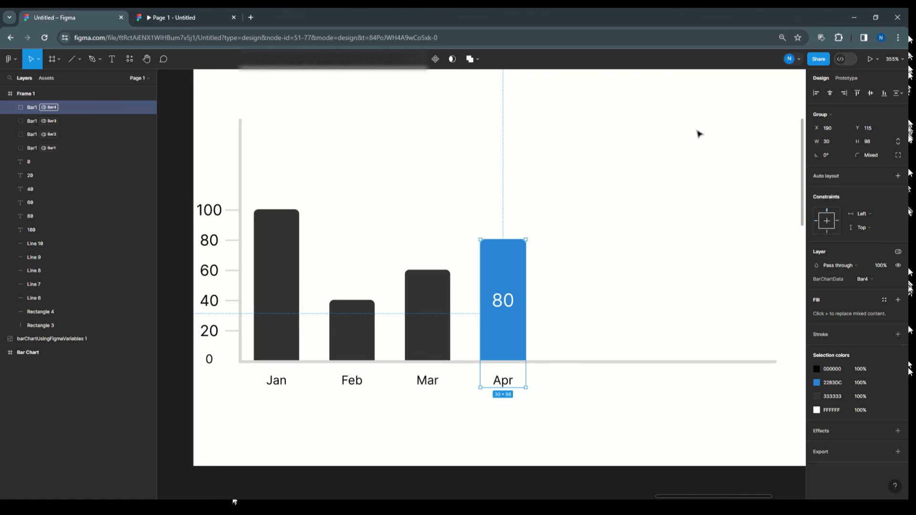
Step: Examine the Bar variable's values across all BarChartData modes in the local variables table and close it
click(728, 135)
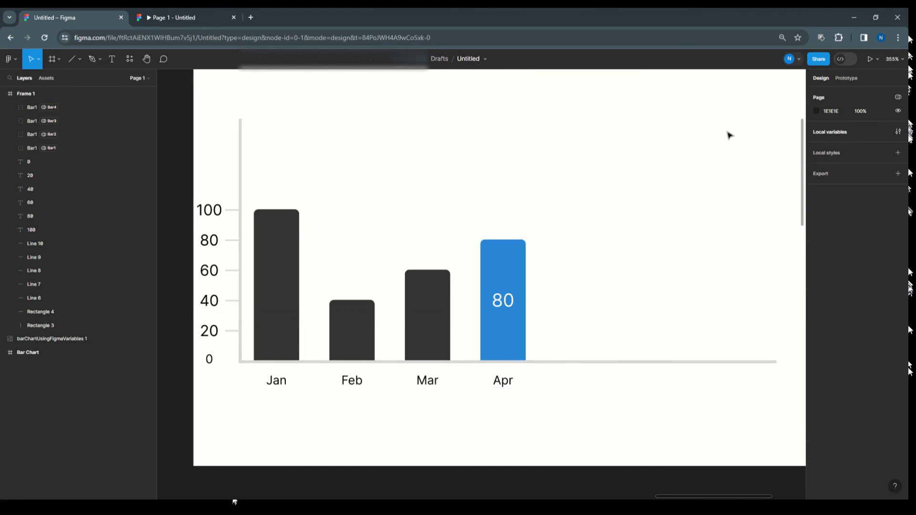
click(898, 131)
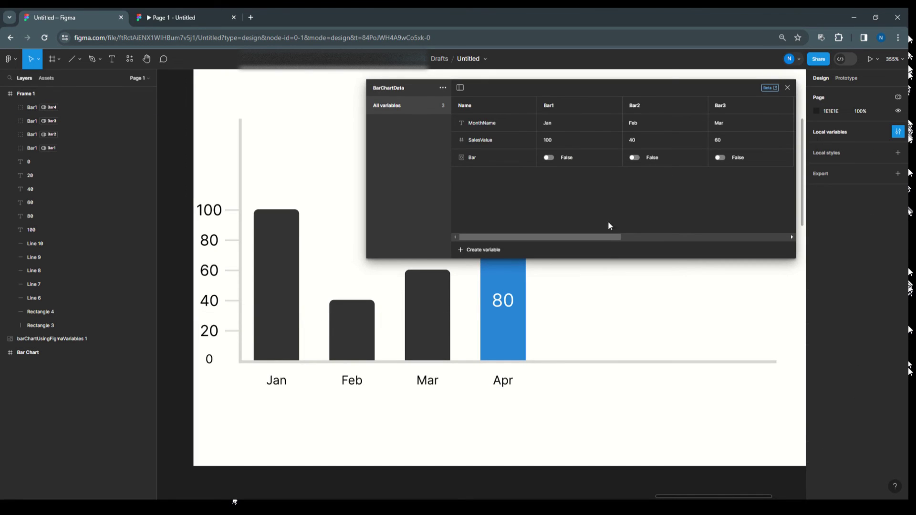
drag(606, 236, 664, 237)
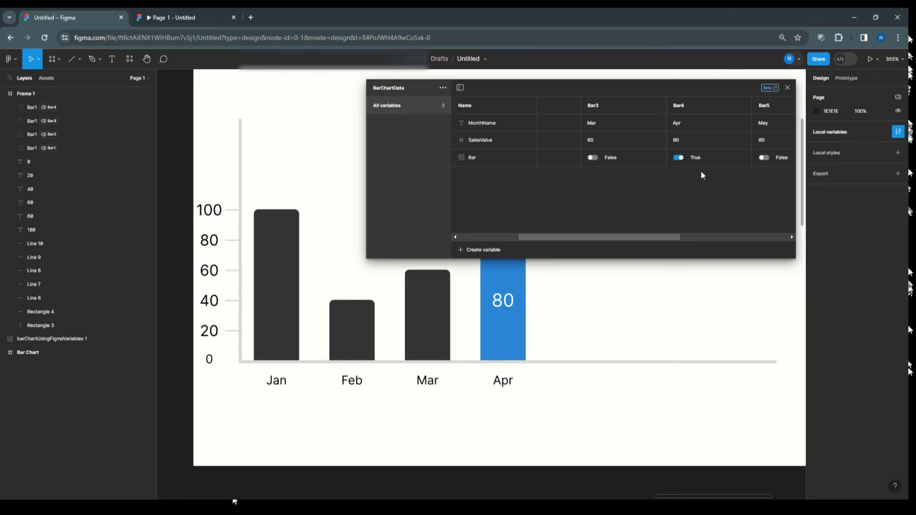
drag(622, 84, 640, 81)
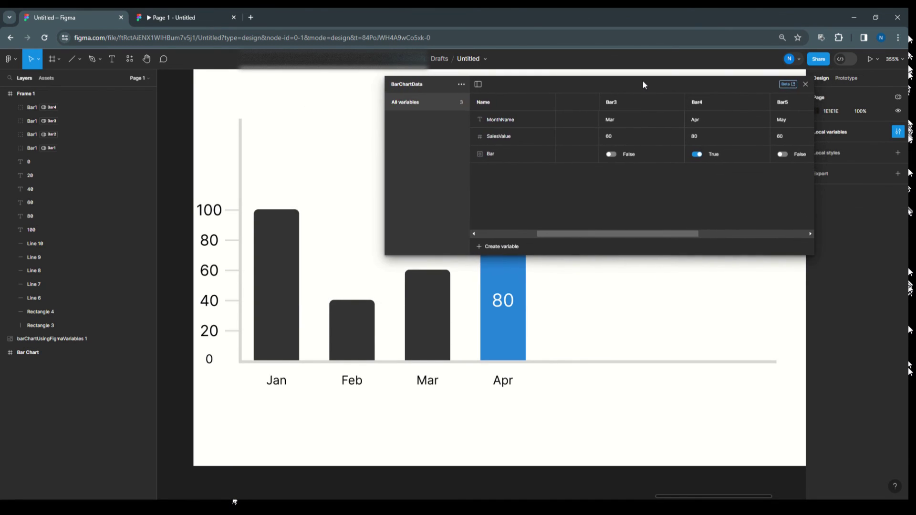
drag(710, 83, 586, 82)
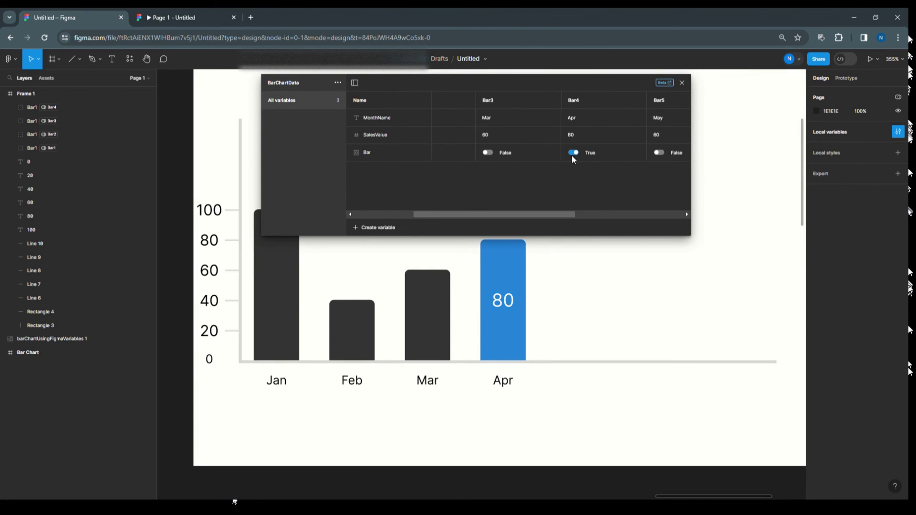
drag(546, 217, 639, 216)
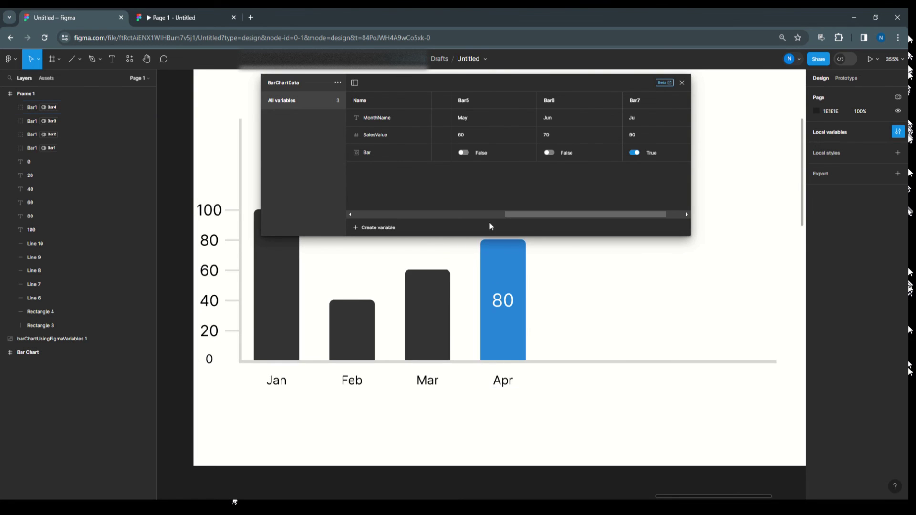
drag(514, 214, 358, 213)
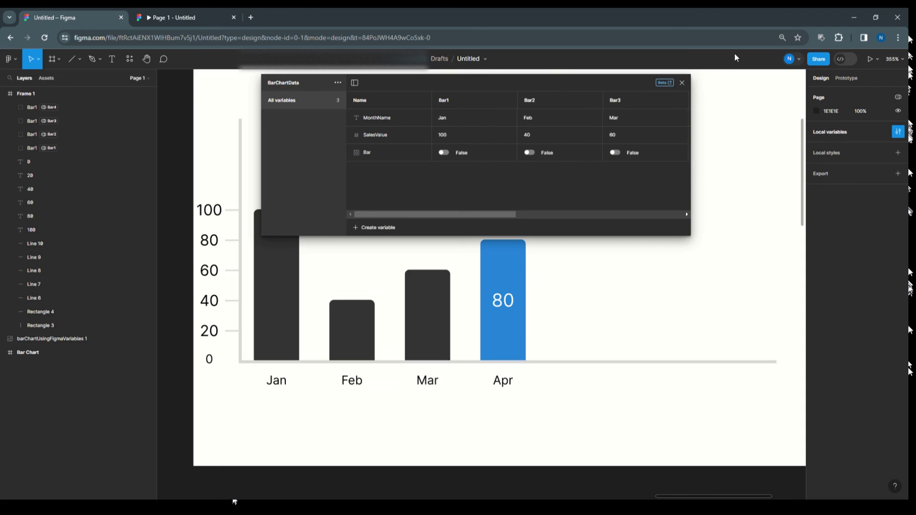
click(684, 83)
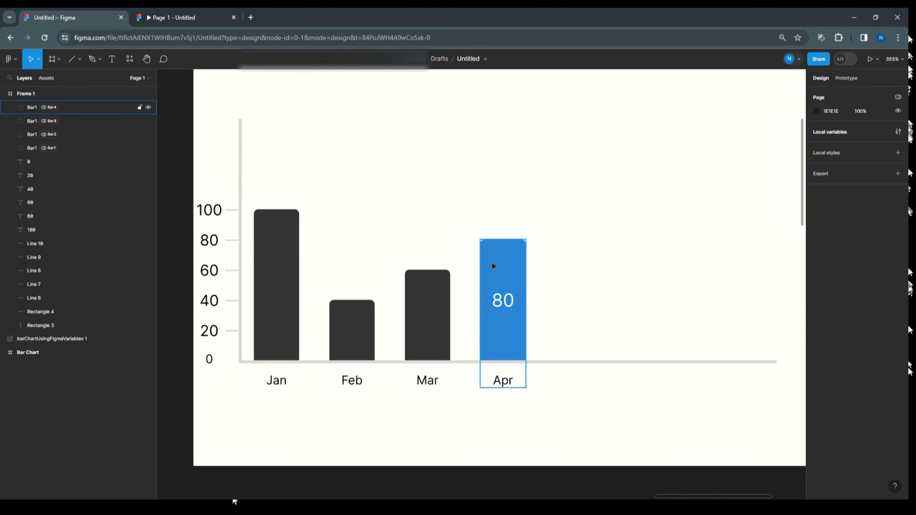
Step: Duplicate the Apr bar 20 px to its right at X 240, Y 115, and set the copy's BarChartData mode to Bar5
click(497, 265)
drag(520, 265, 544, 267)
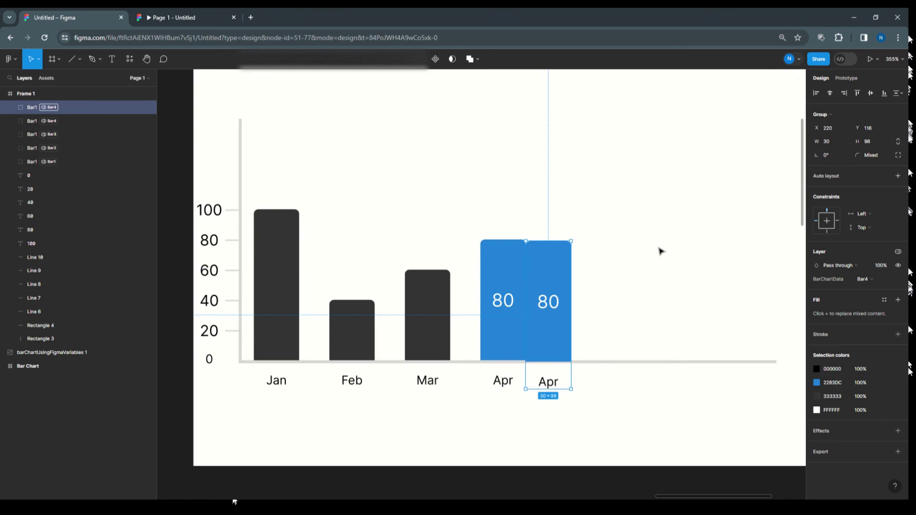
key(shift+Right)
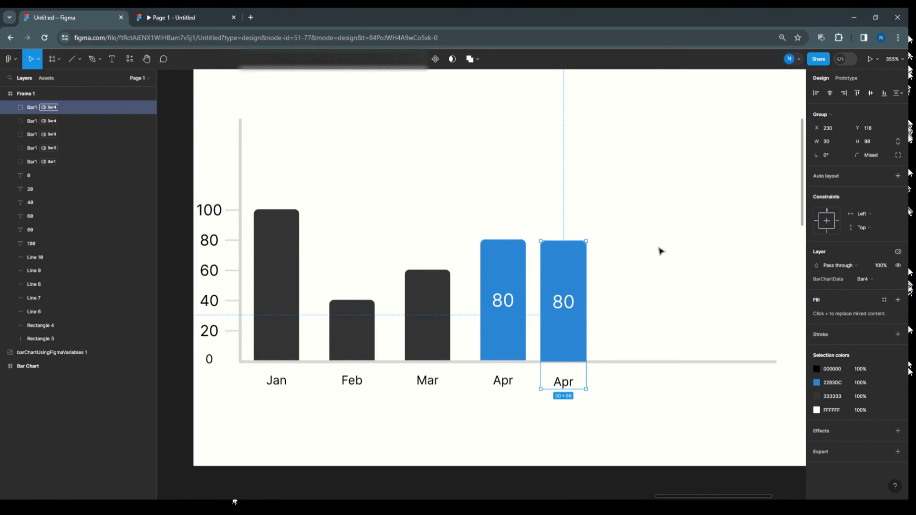
key(shift+Right)
key(Up)
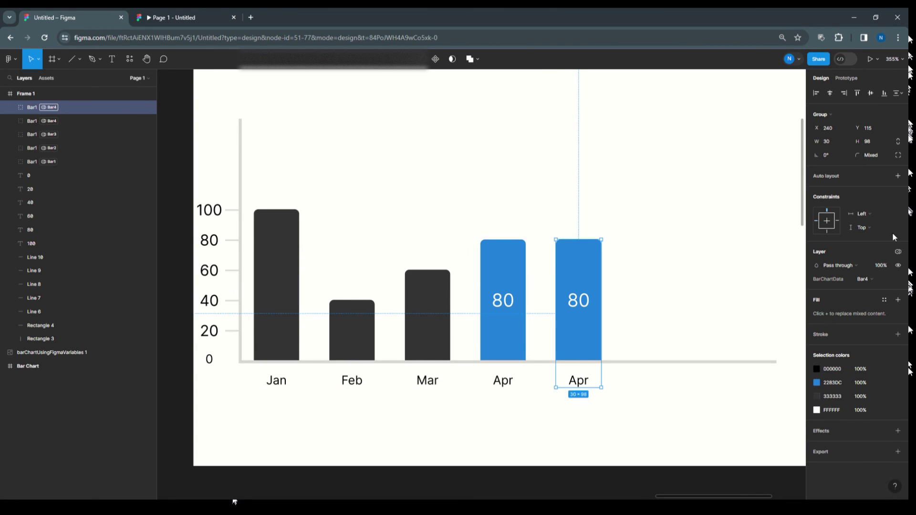
click(898, 252)
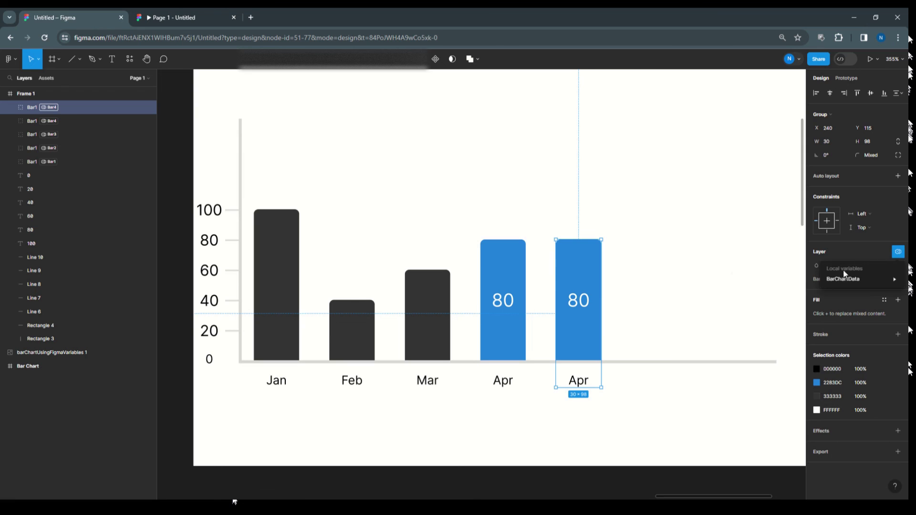
mouse_move(841, 280)
click(776, 337)
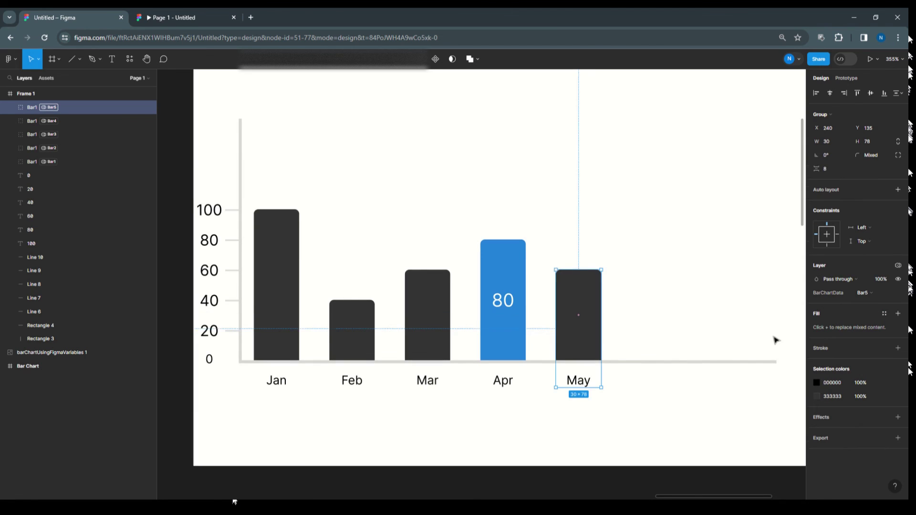
Step: Duplicate the May bar 20 px to its right at X 290 and set the copy's BarChartData mode to Bar6
drag(591, 308, 638, 301)
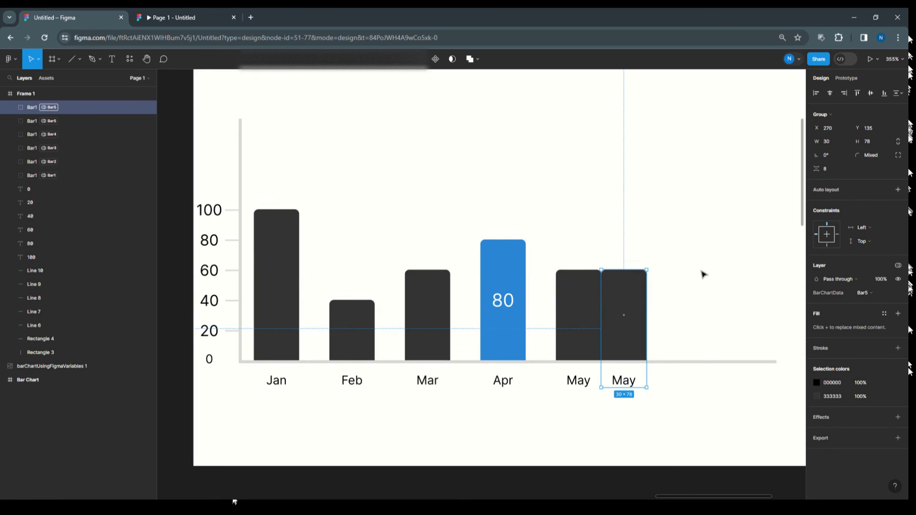
key(shift+Right)
key(shift+Right)
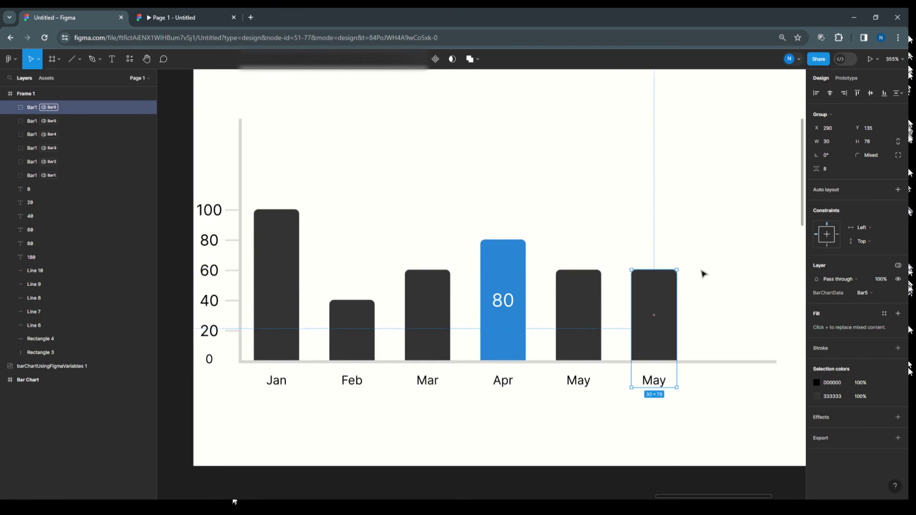
click(899, 265)
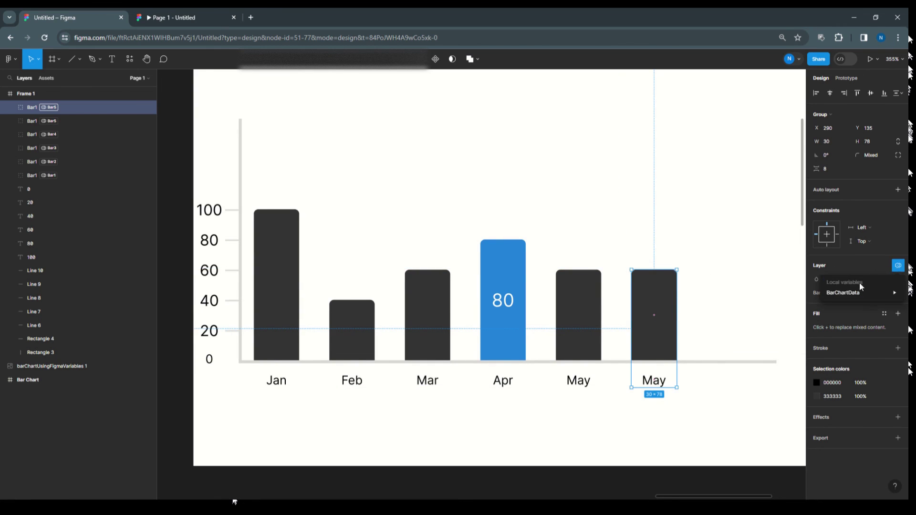
mouse_move(857, 302)
click(759, 361)
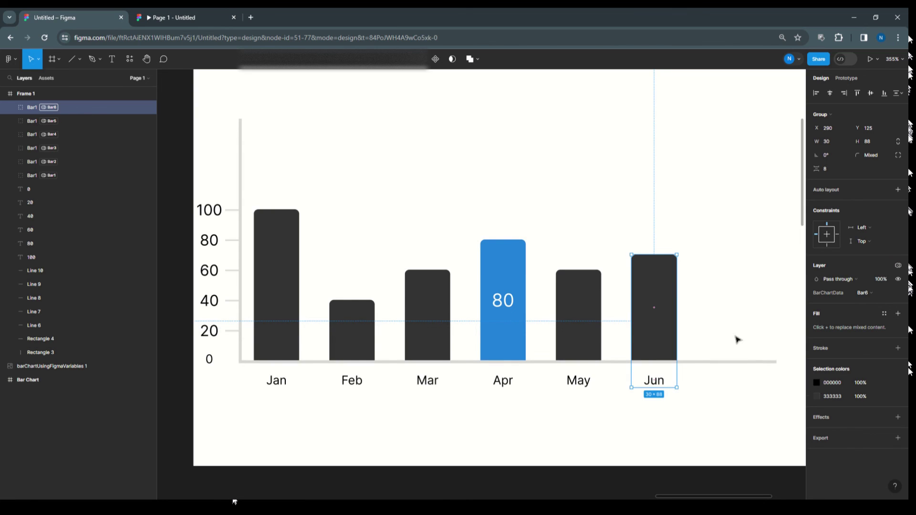
Step: Duplicate the Jun bar 20 px to its right at X 340 and set the copy's BarChartData mode to Bar7
drag(664, 280, 711, 279)
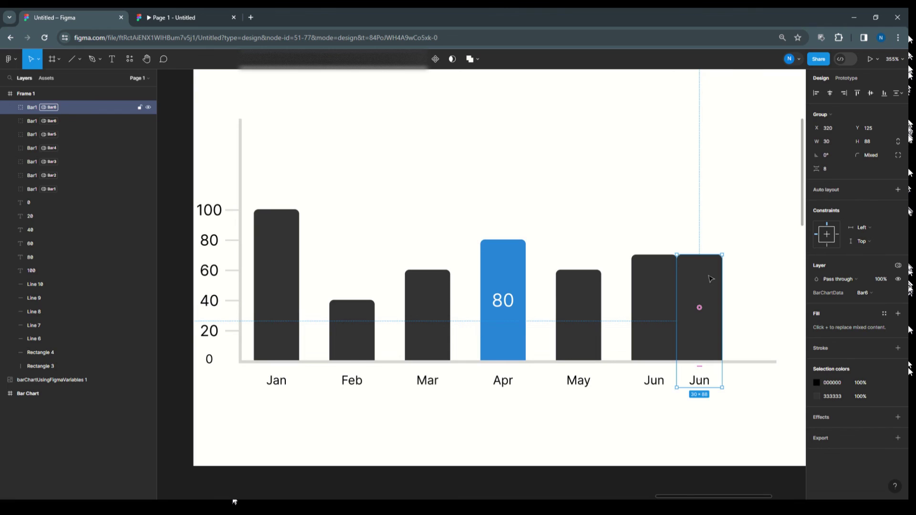
key(shift+Right)
key(shift+Right)
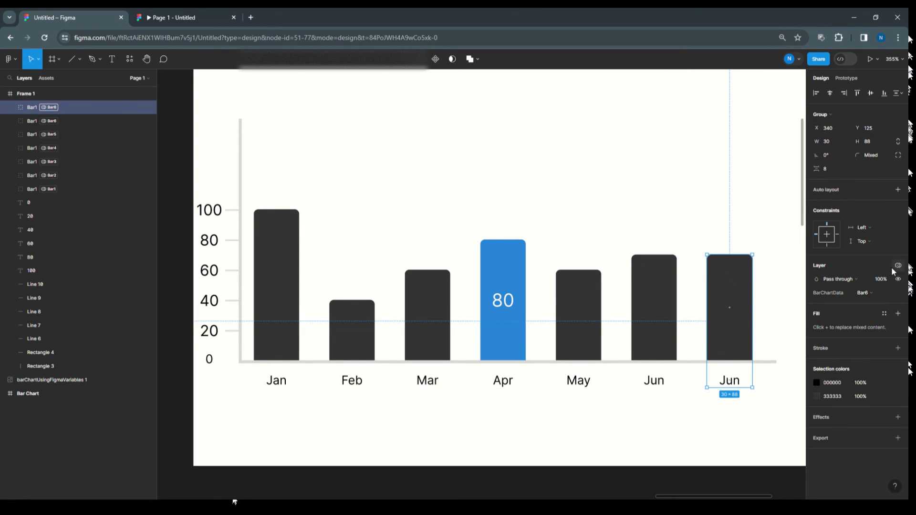
click(899, 267)
mouse_move(864, 295)
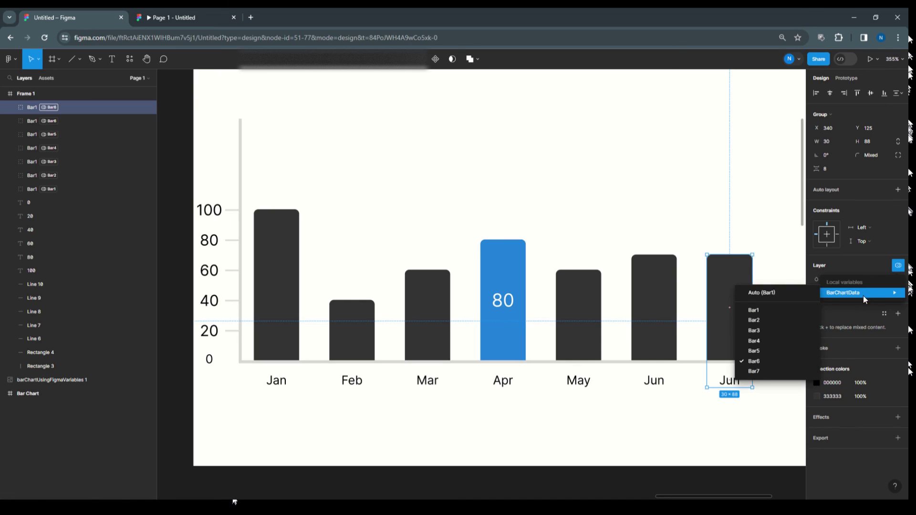
click(774, 372)
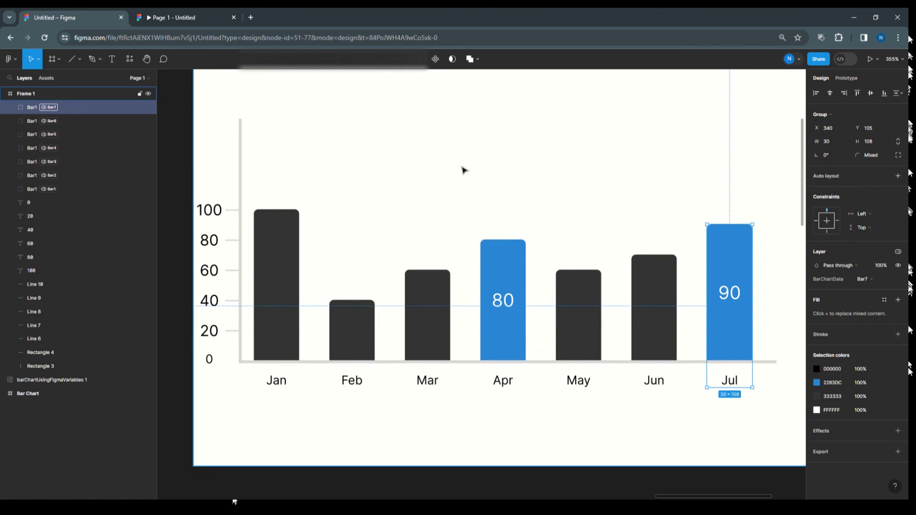
Step: Present Frame 1 scaled to Fill screen and test the hover interactions of the monthly bars
scroll(463, 170, down, 3)
click(304, 100)
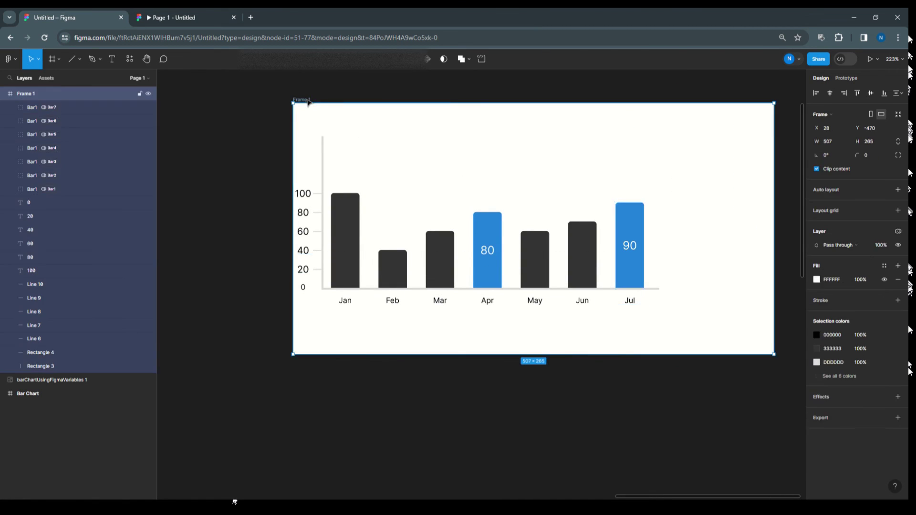
click(879, 61)
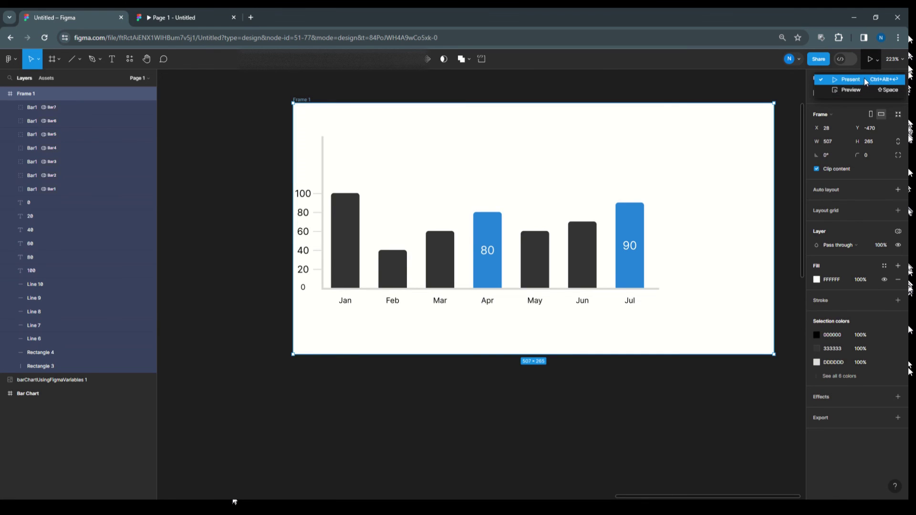
click(864, 78)
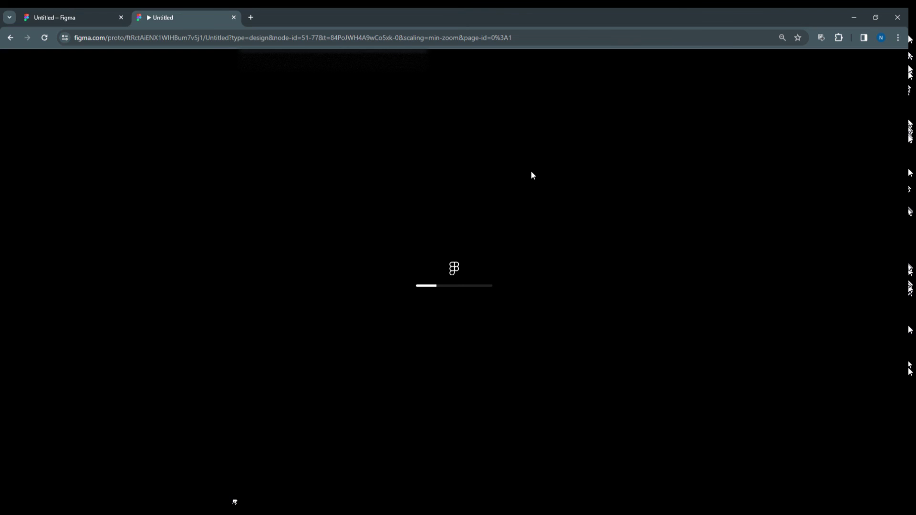
click(880, 59)
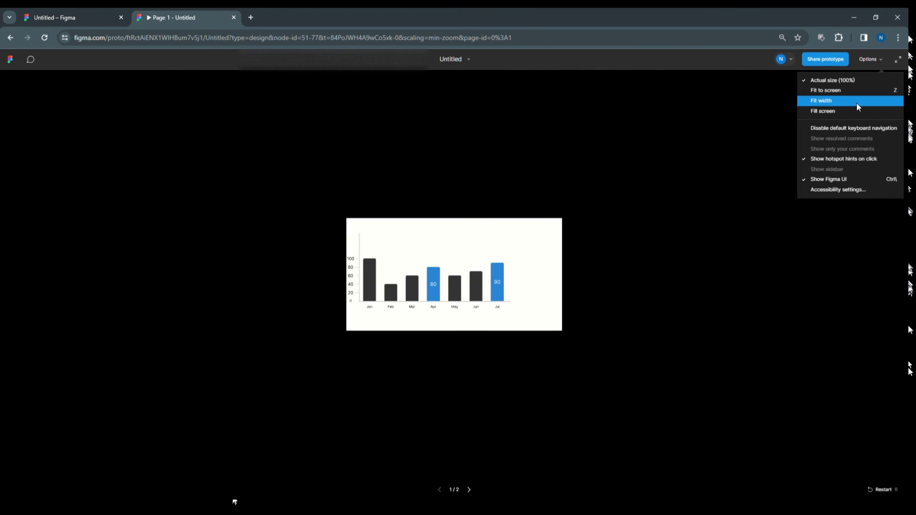
click(856, 110)
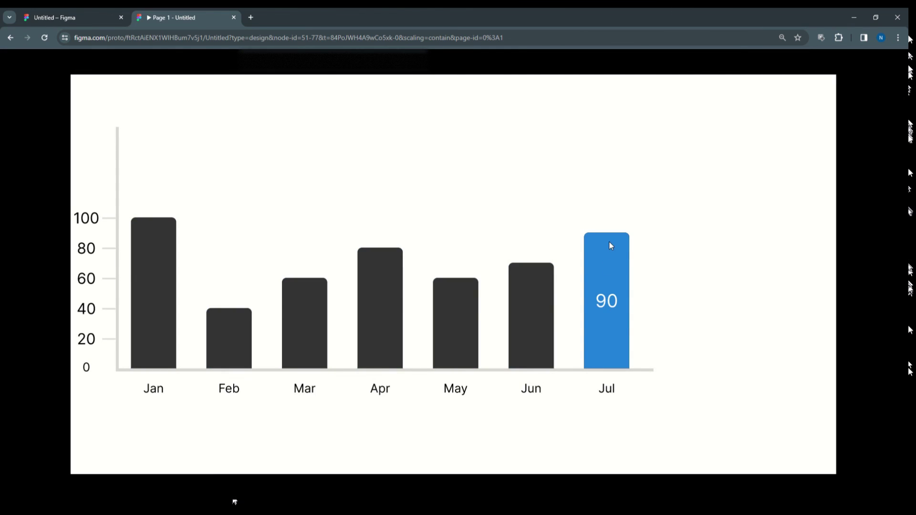
Step: Return to the Untitled design file, deselect Frame 1 and open the BarChartData local variables
click(67, 17)
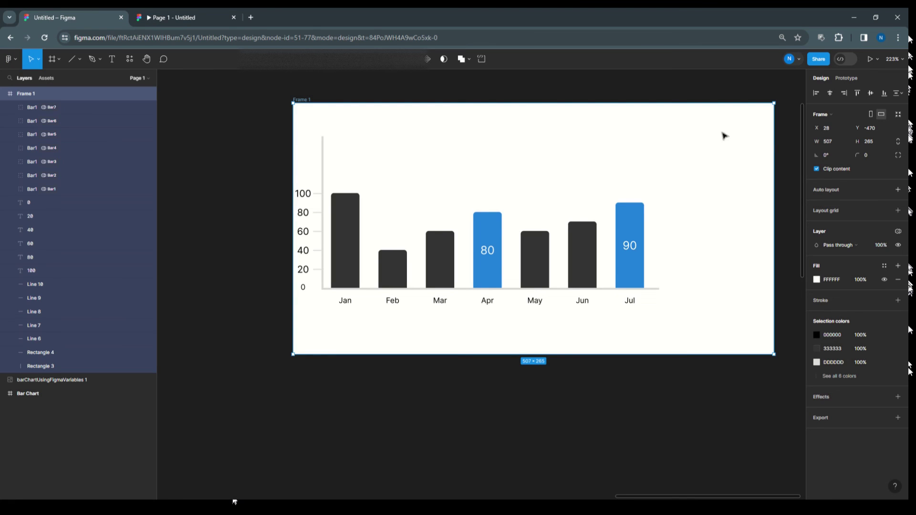
scroll(797, 116, up, 2)
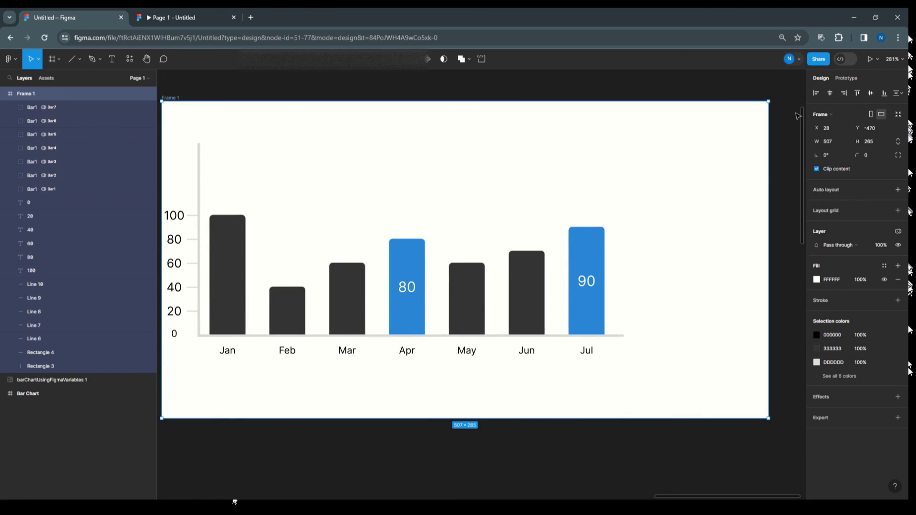
scroll(798, 116, down, 2)
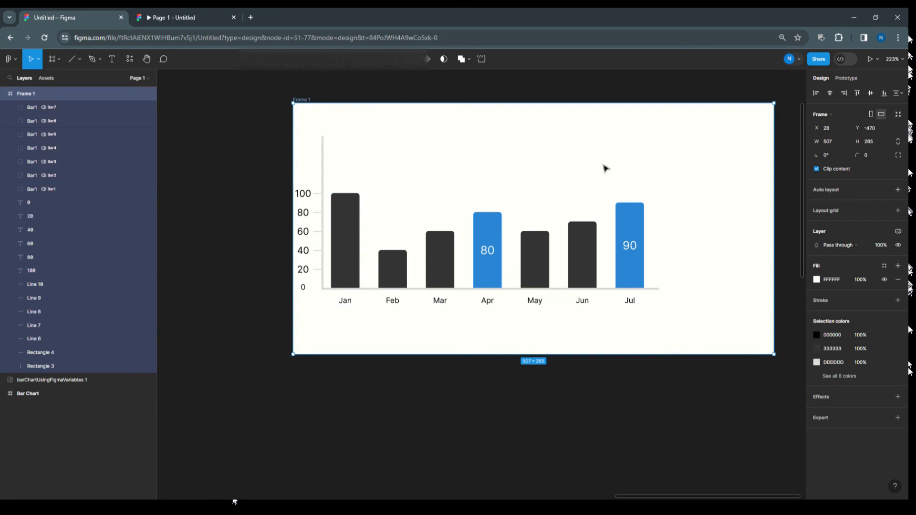
scroll(701, 148, up, 3)
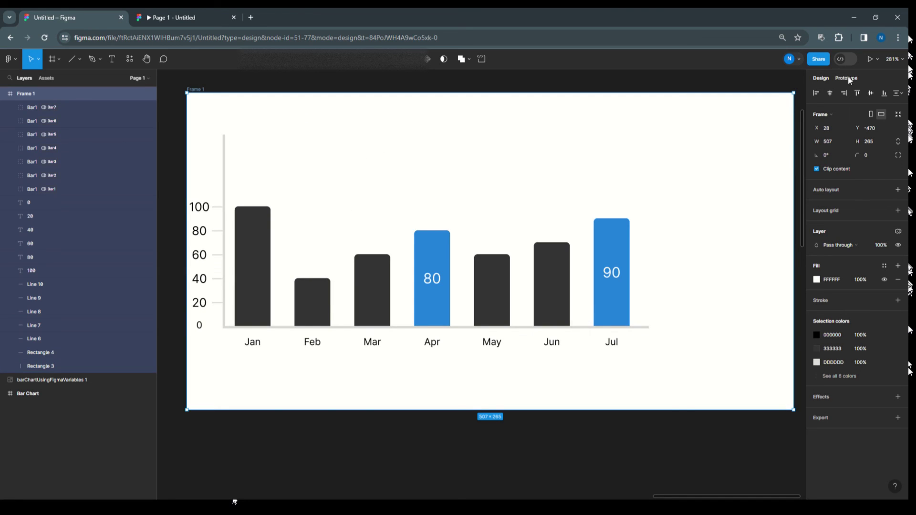
click(647, 429)
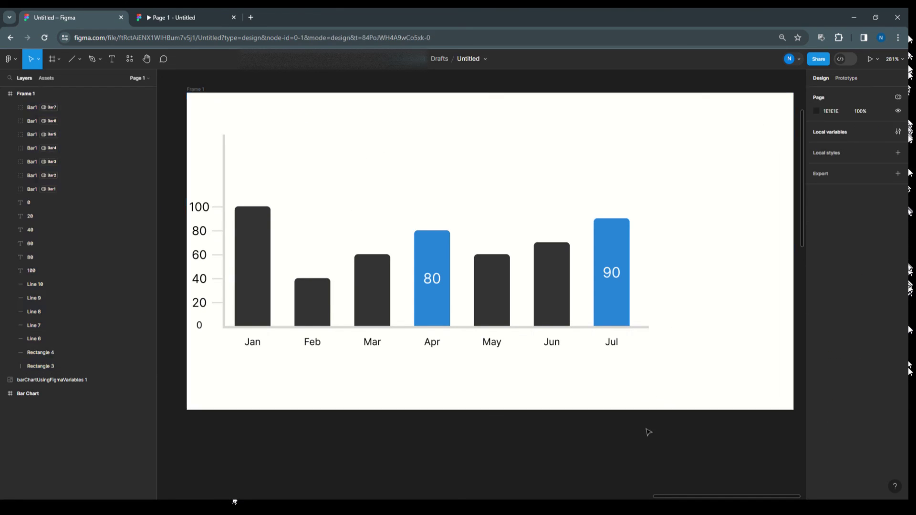
click(831, 134)
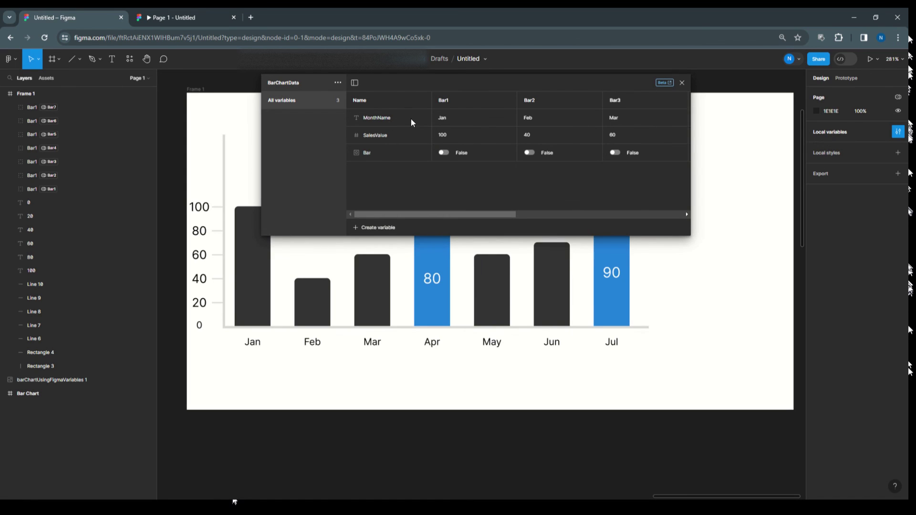
Step: Rename the MonthName variable to Subject, and set Bar1's label to Sub1 and its SalesValue to 70
click(391, 118)
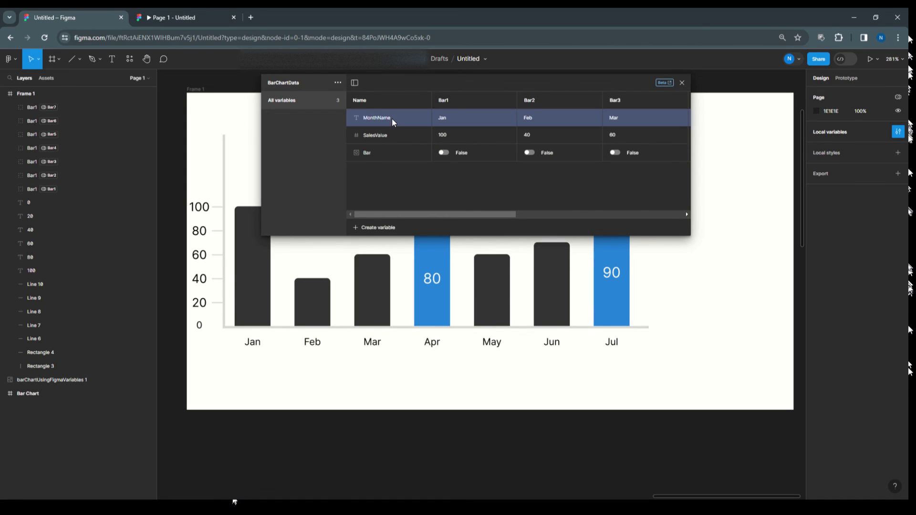
text(Sub)
text(Su)
key(Return)
click(473, 182)
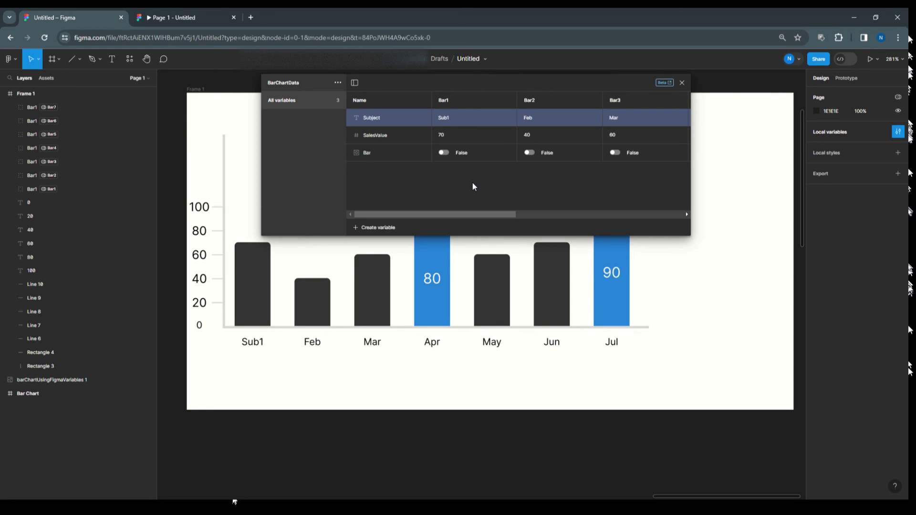
Step: Set the Subject variable to Maths for Bar1 and Phy for Bar2, and set Bar2's SalesValue to 60
double_click(445, 119)
text(Maths)
double_click(540, 118)
text(Phy)
double_click(532, 136)
text(60)
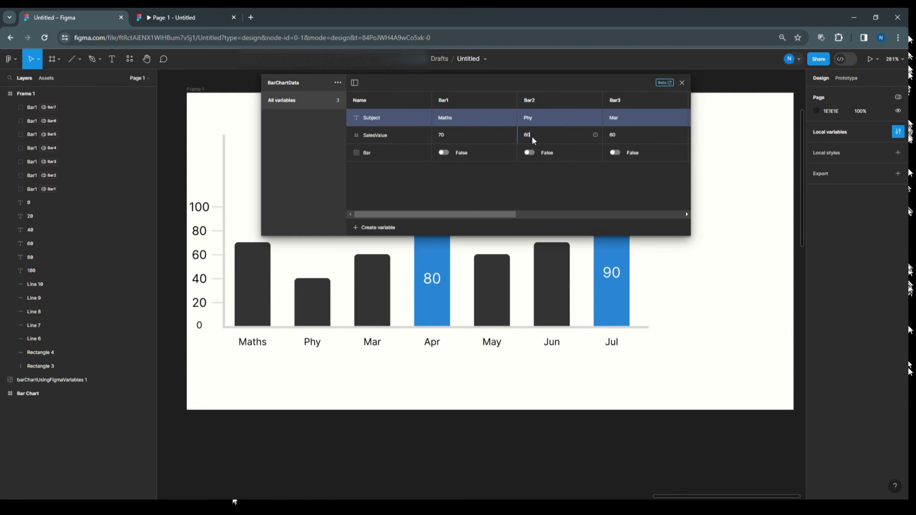
click(538, 176)
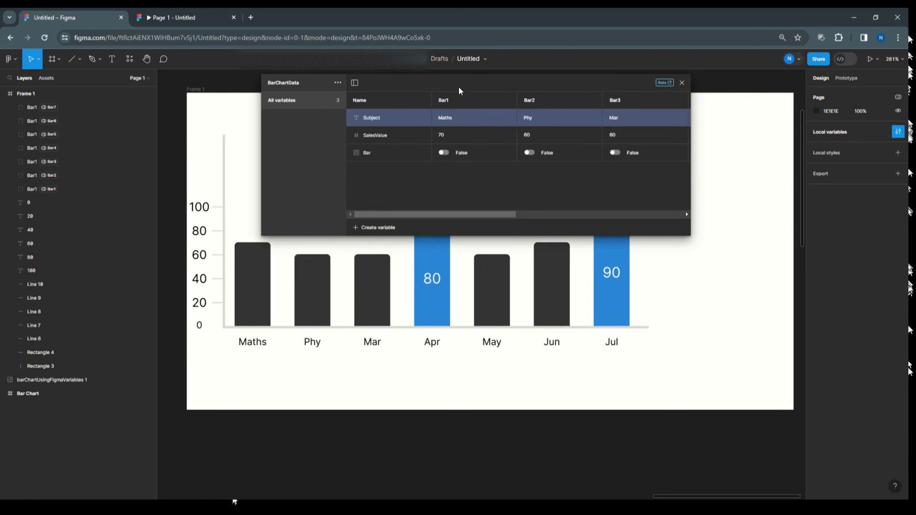
drag(459, 85, 522, 94)
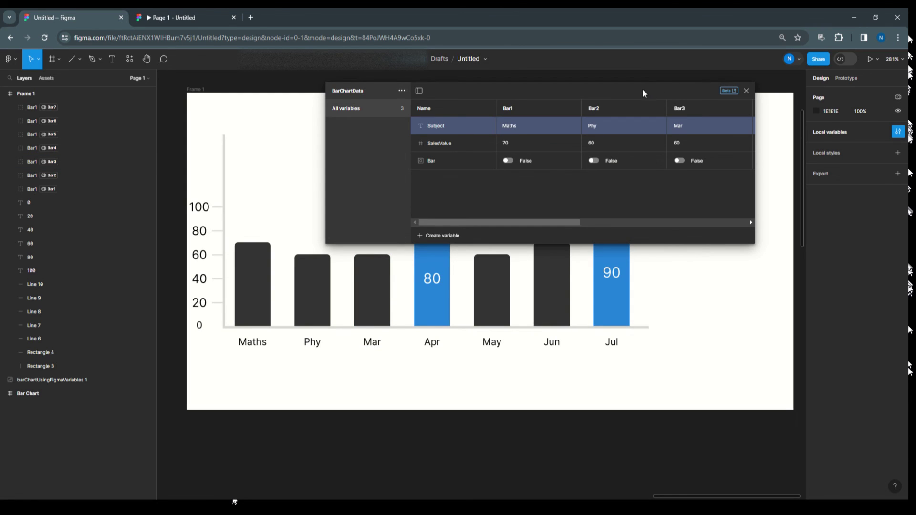
drag(637, 89, 585, 87)
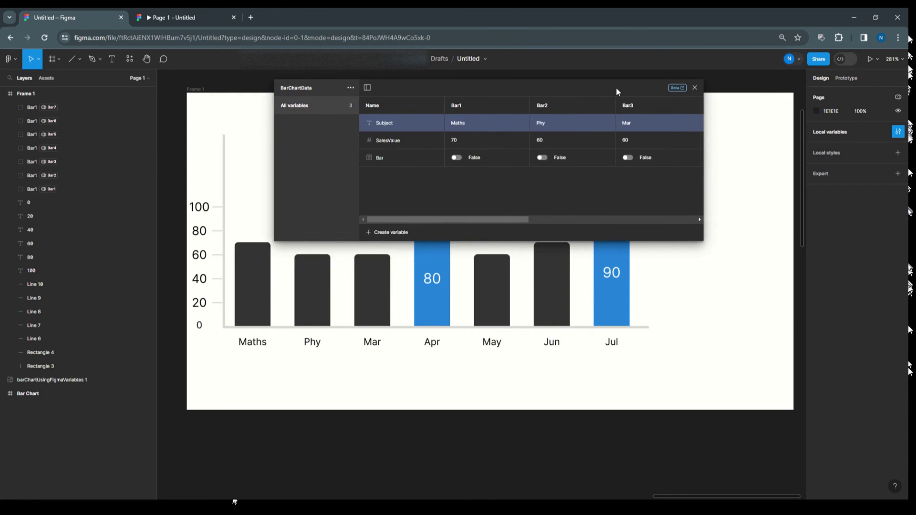